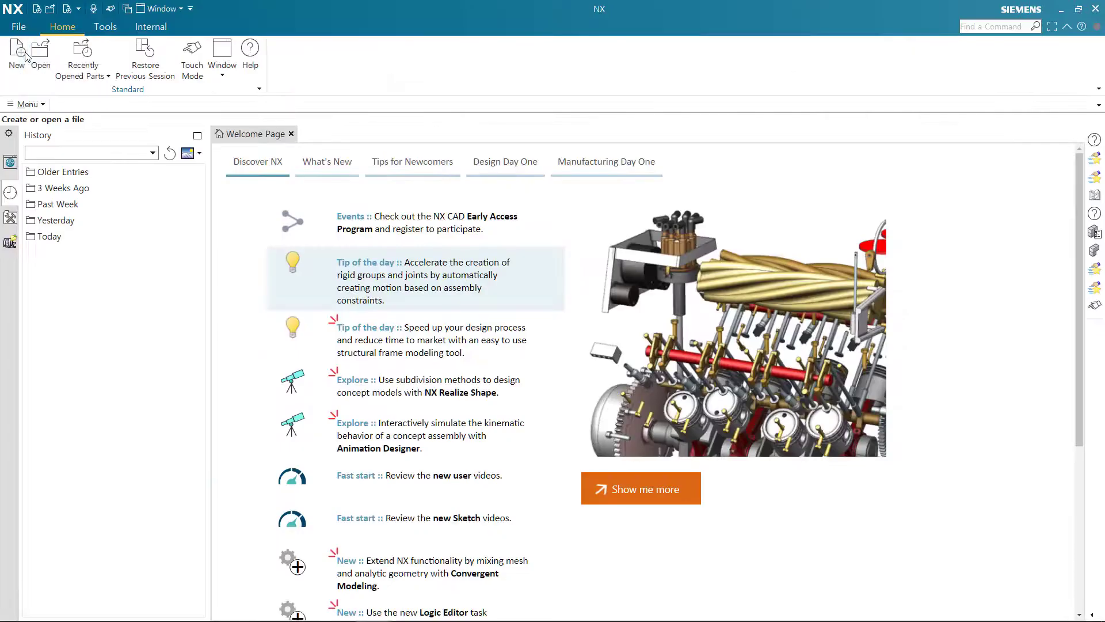
Step: Start a new file from the Assembly template in millimetres and name it Arm assy.prt
{"action": "left_click", "coordinate": [26, 54]}
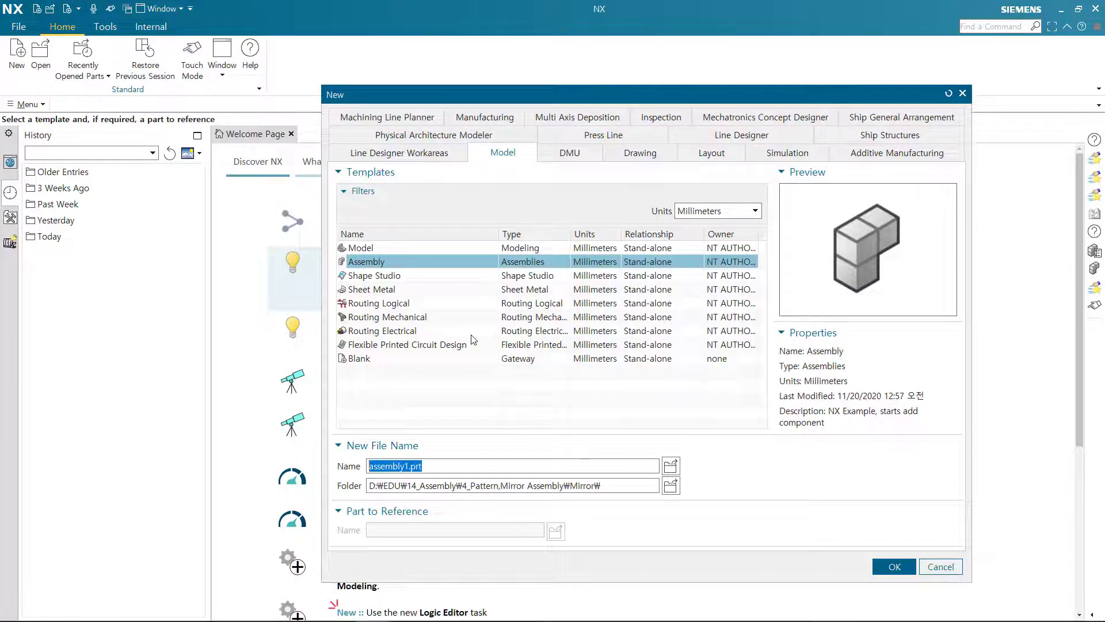
{"action": "left_click", "coordinate": [372, 265]}
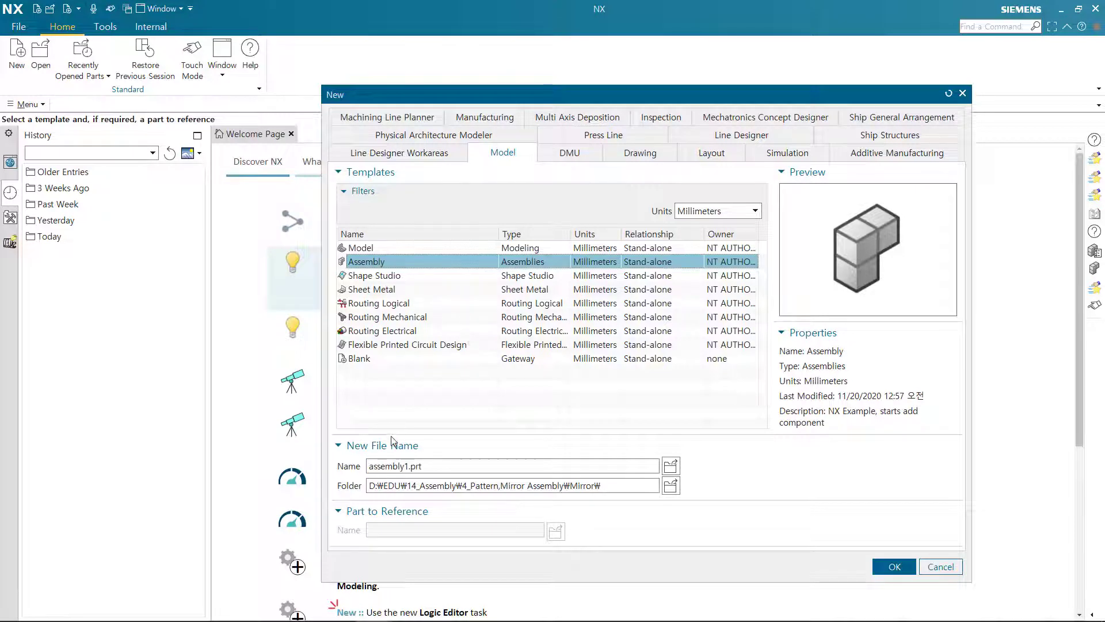
{"action": "double_click", "coordinate": [405, 467]}
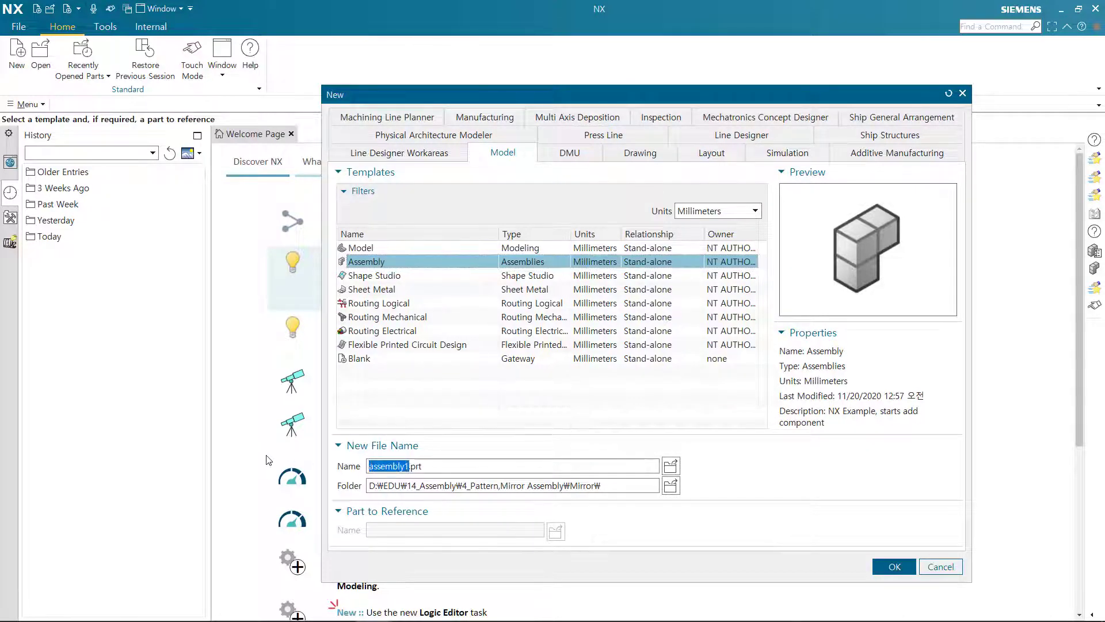
{"action": "type", "text": "Arm ass"}
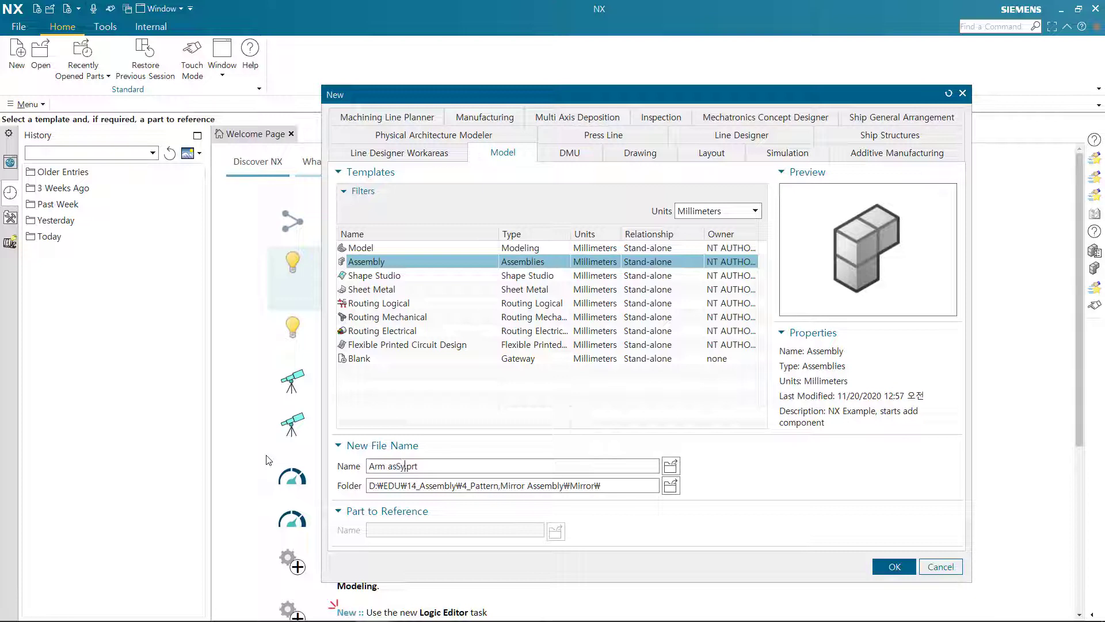
{"action": "key", "text": "BackSpace"}
{"action": "type", "text": "sy"}
Step: Set the save folder to 3-1_Assembly Constraint inside 14_Assembly and create the assembly file
{"action": "left_click", "coordinate": [373, 486]}
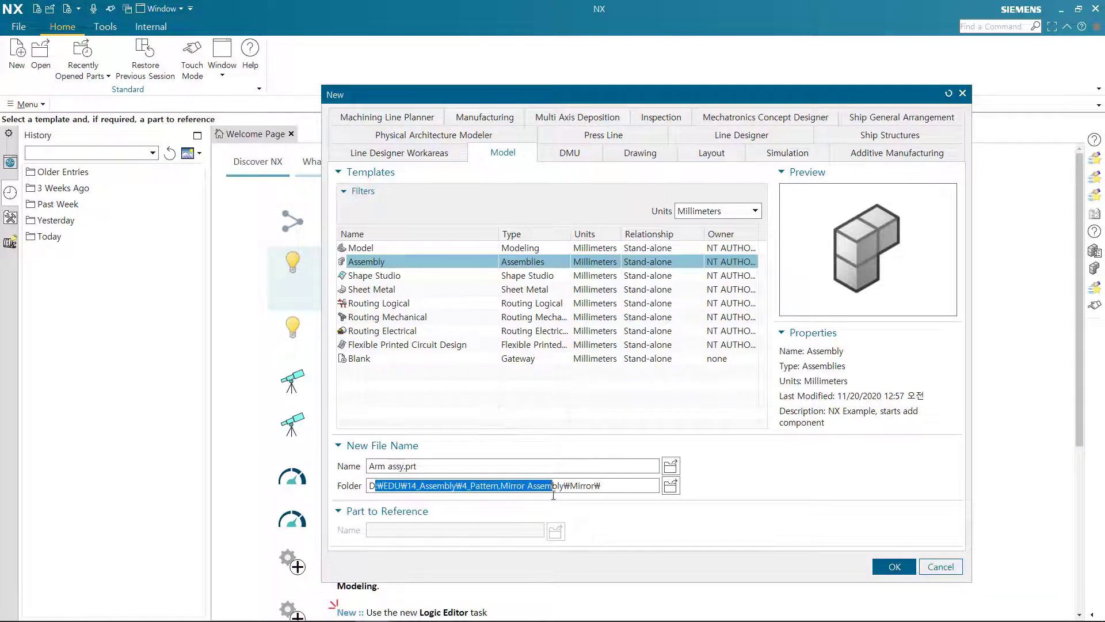
{"action": "left_click", "coordinate": [671, 485]}
{"action": "left_click", "coordinate": [493, 137]}
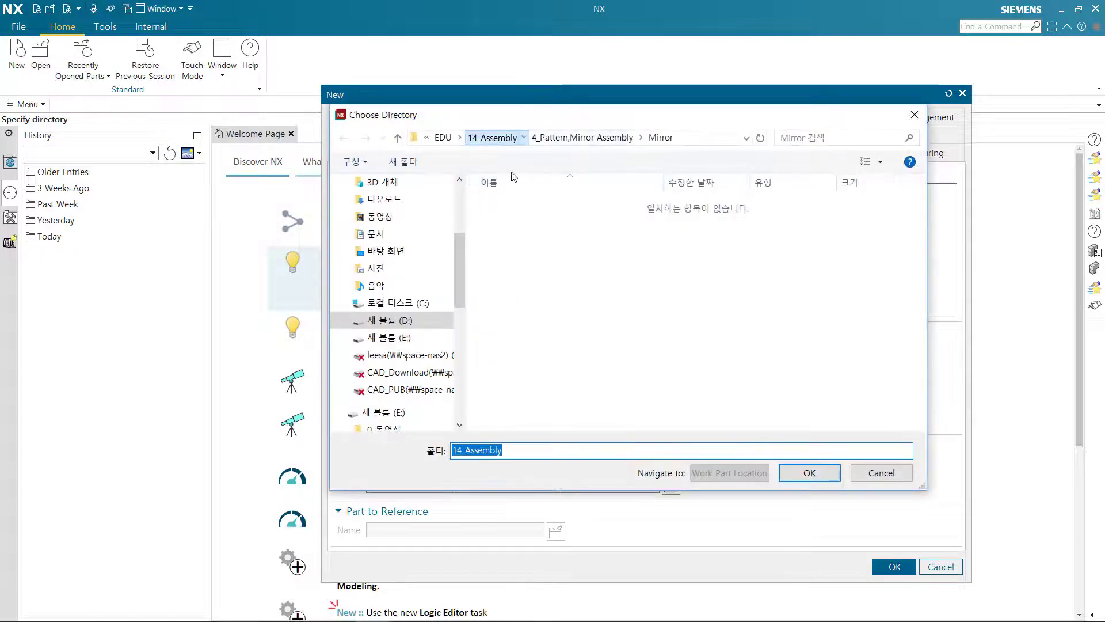
{"action": "double_click", "coordinate": [550, 254]}
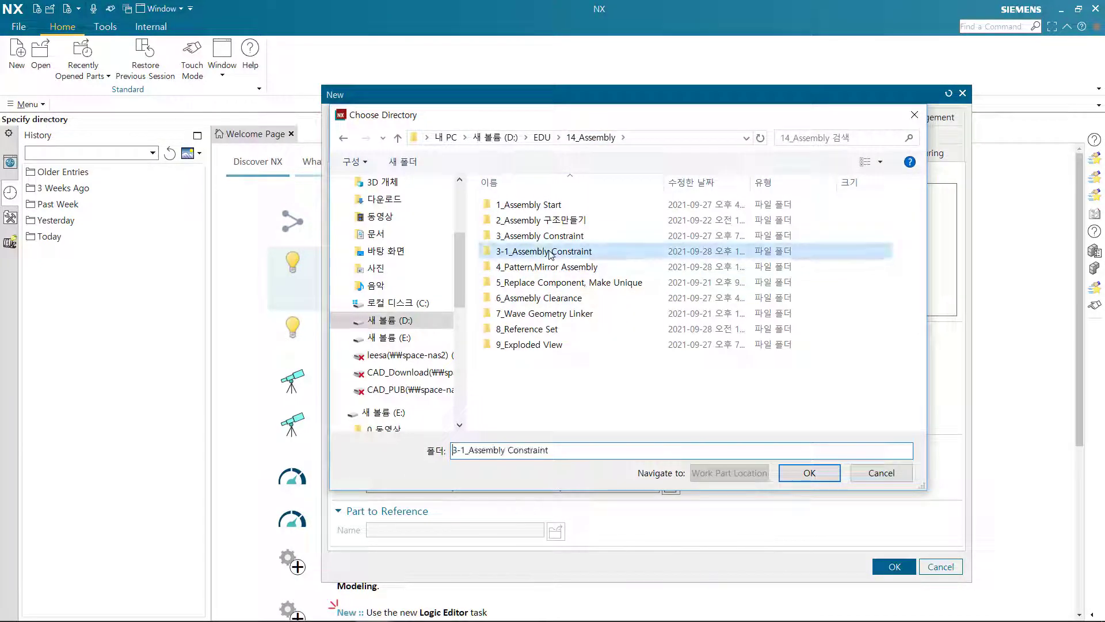
{"action": "left_click", "coordinate": [792, 473]}
{"action": "left_click", "coordinate": [893, 566]}
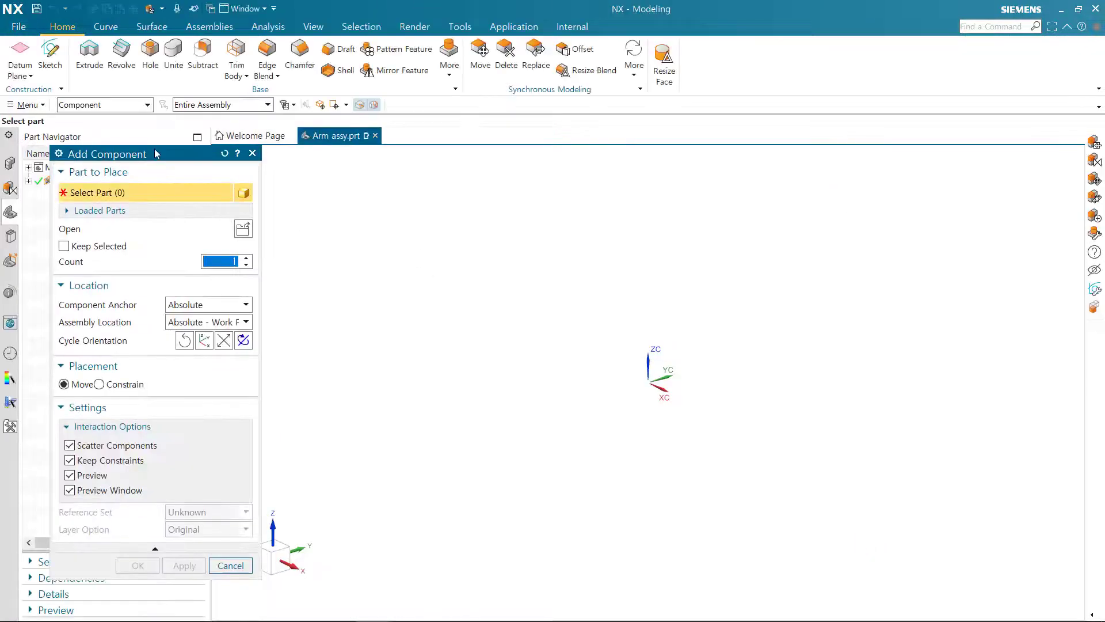
Step: Reset the Add Component settings and load boom_1.prt as the part to place
{"action": "left_click_drag", "start_coordinate": [213, 154], "coordinate": [309, 123]}
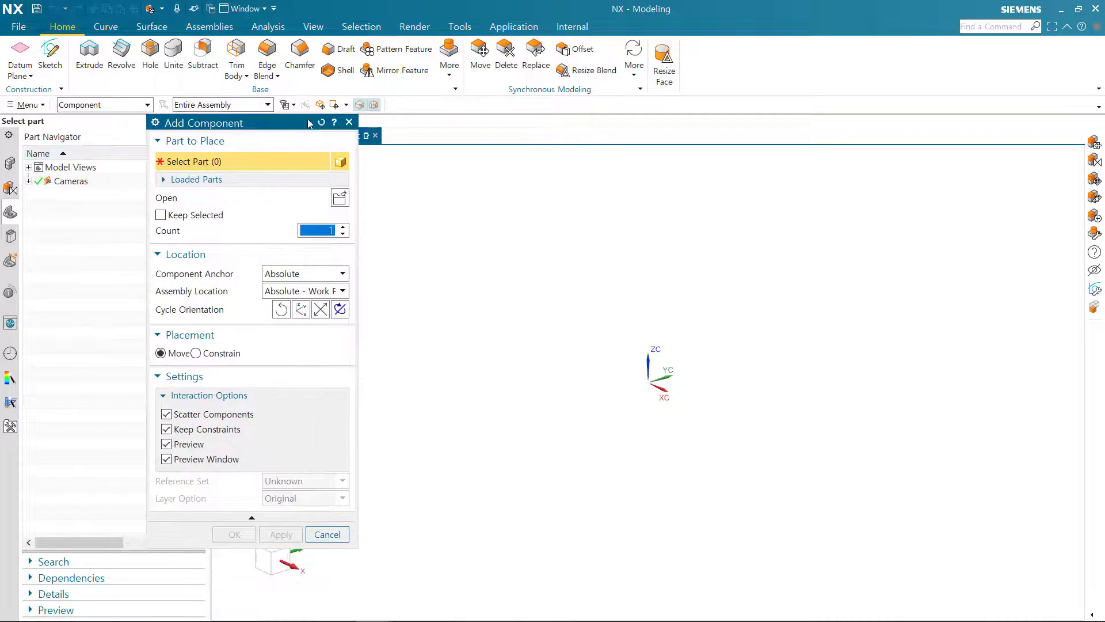
{"action": "left_click", "coordinate": [322, 122]}
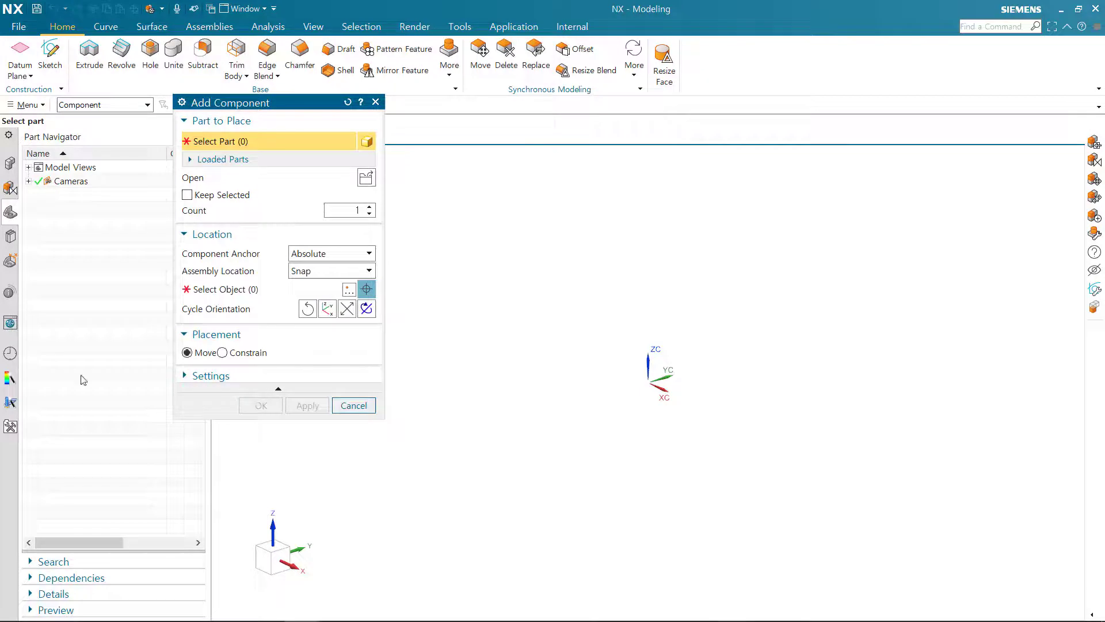
{"action": "left_click", "coordinate": [365, 180]}
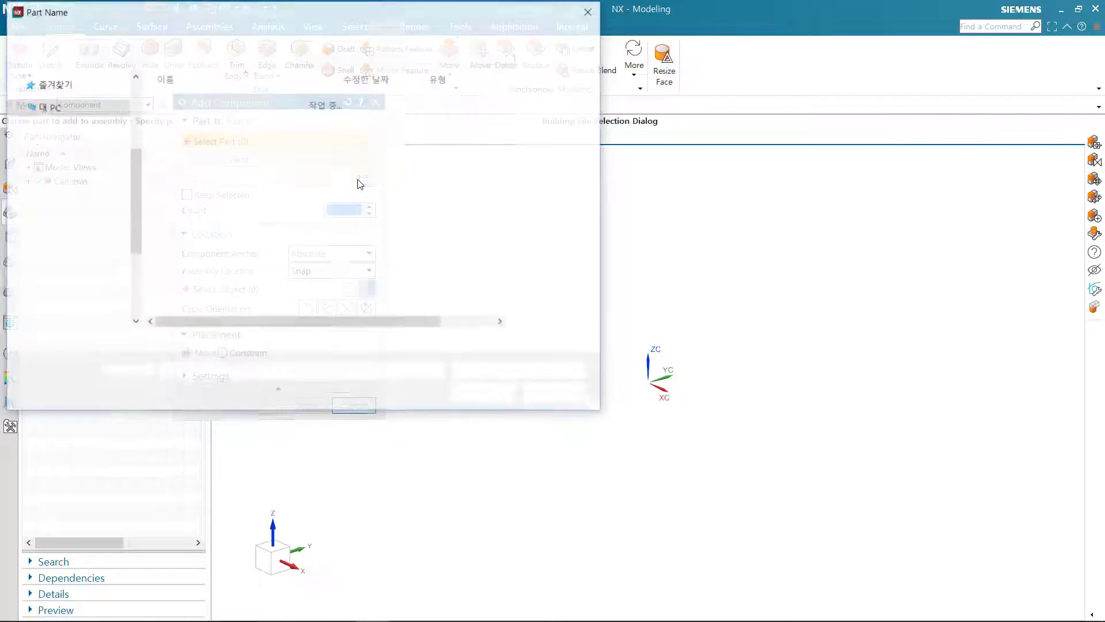
{"action": "left_click", "coordinate": [210, 137]}
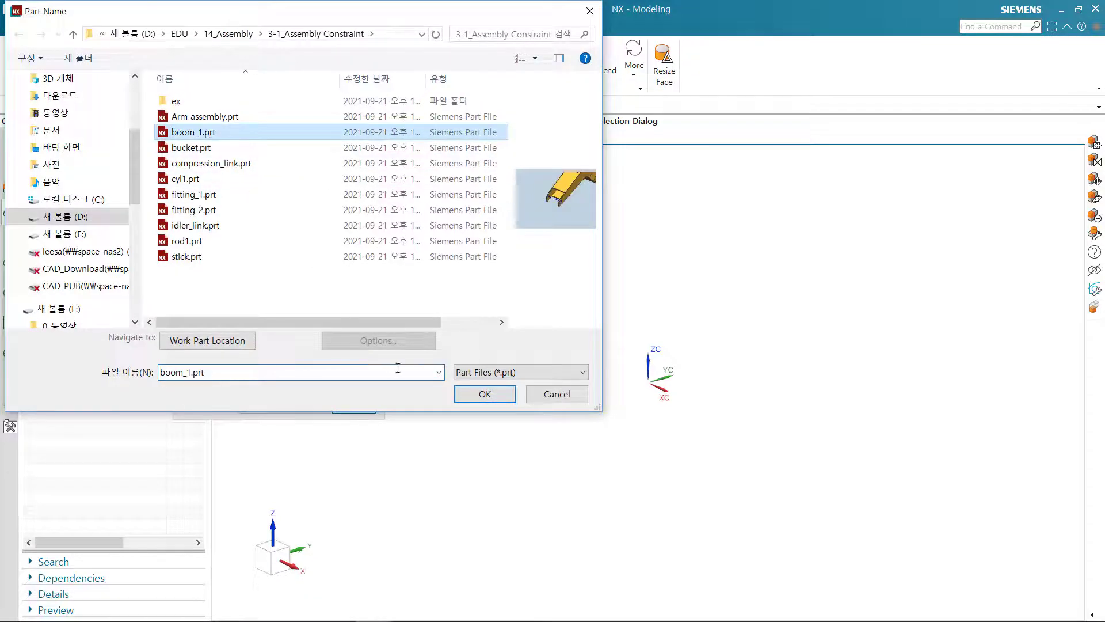
{"action": "left_click", "coordinate": [484, 395]}
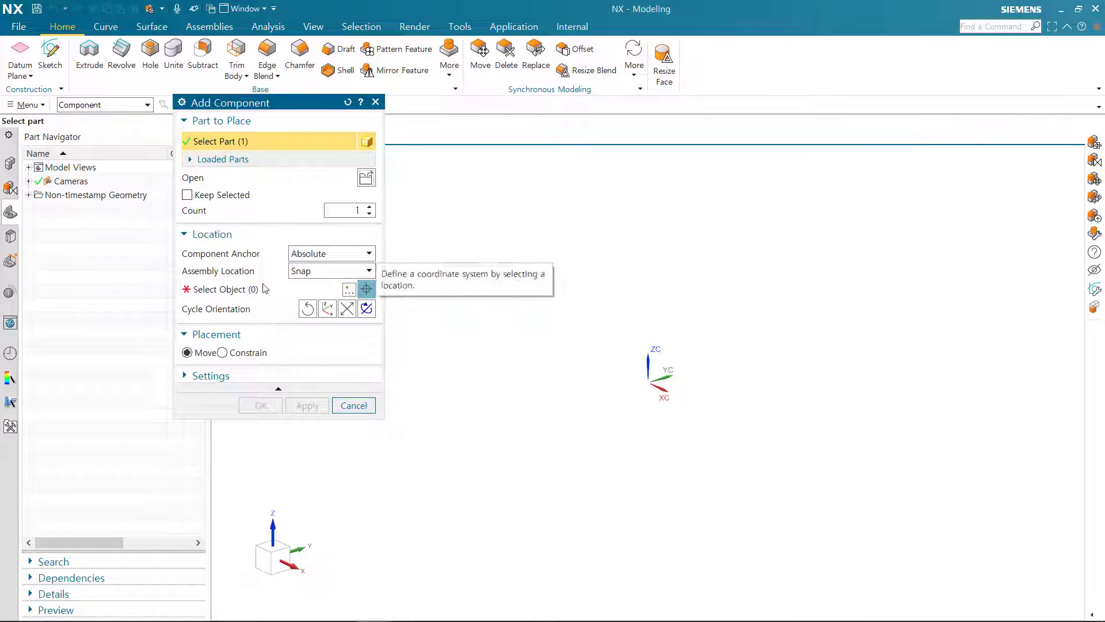
Step: Set the assembly location to Absolute - Work Part and turn on the Preview Window for the component
{"action": "left_click", "coordinate": [316, 272]}
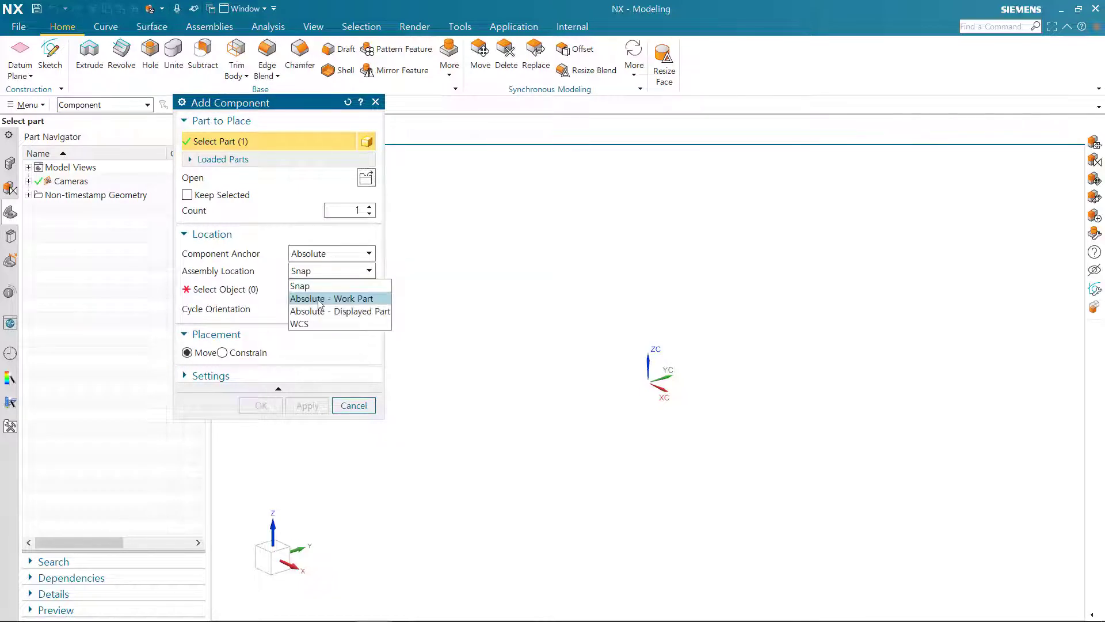
{"action": "left_click", "coordinate": [320, 299]}
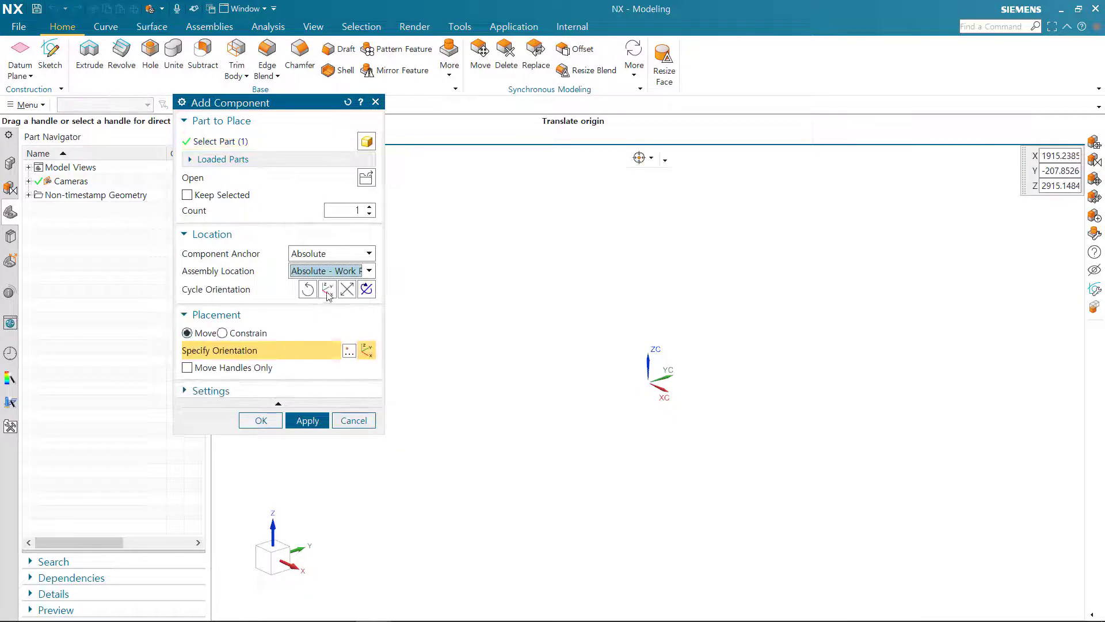
{"action": "middle_click_drag", "start_coordinate": [1030, 258], "coordinate": [978, 266], "text": "shift"}
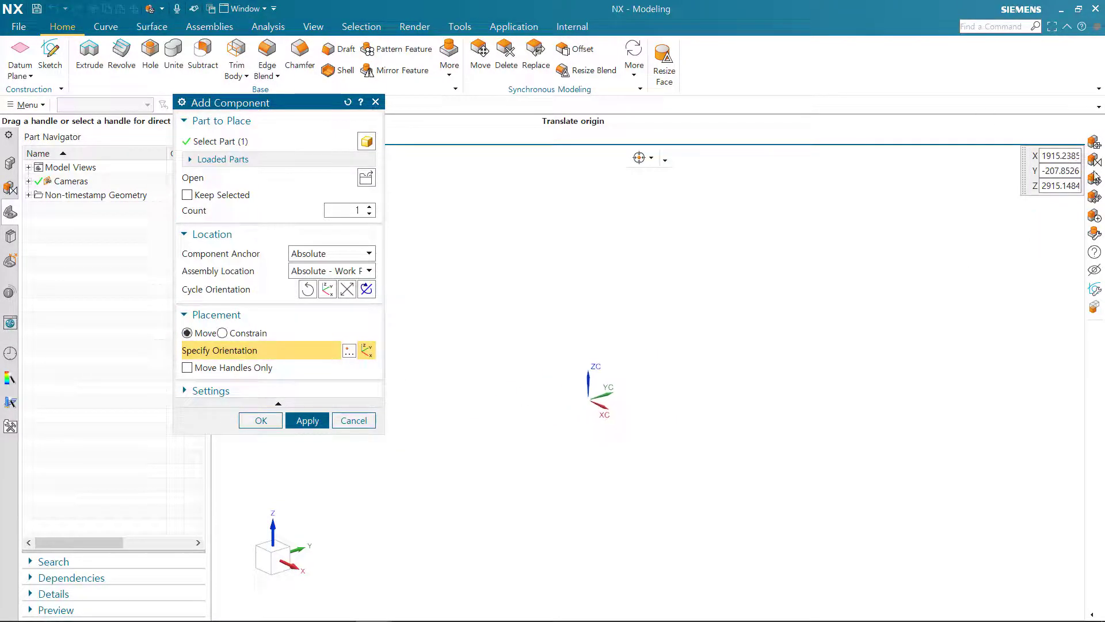
{"action": "left_click", "coordinate": [255, 396]}
{"action": "left_click", "coordinate": [255, 409]}
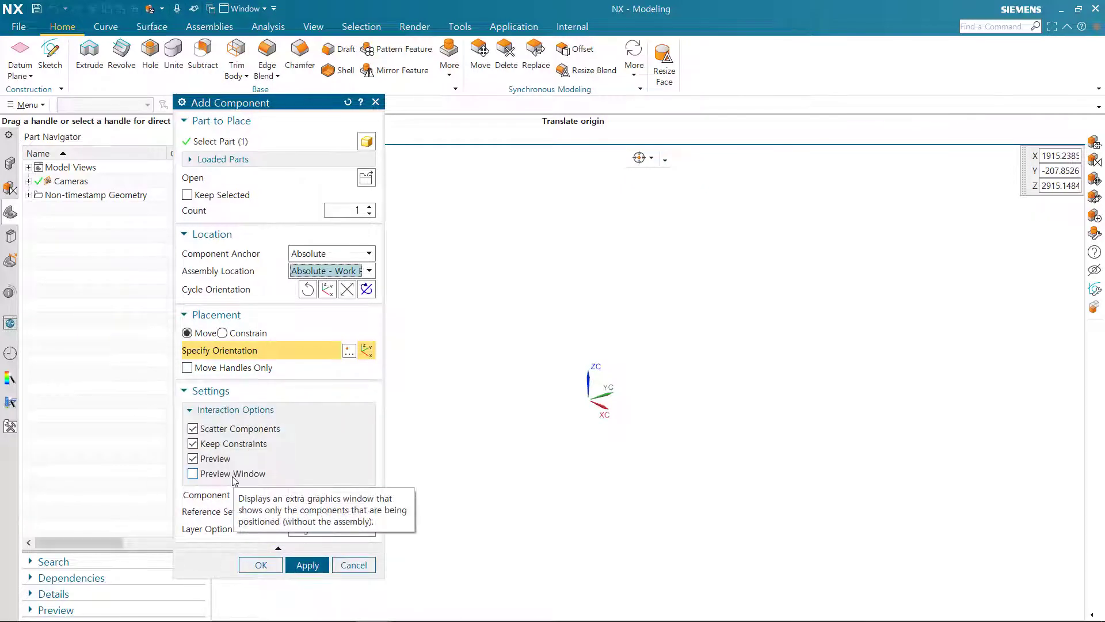
{"action": "left_click", "coordinate": [233, 474]}
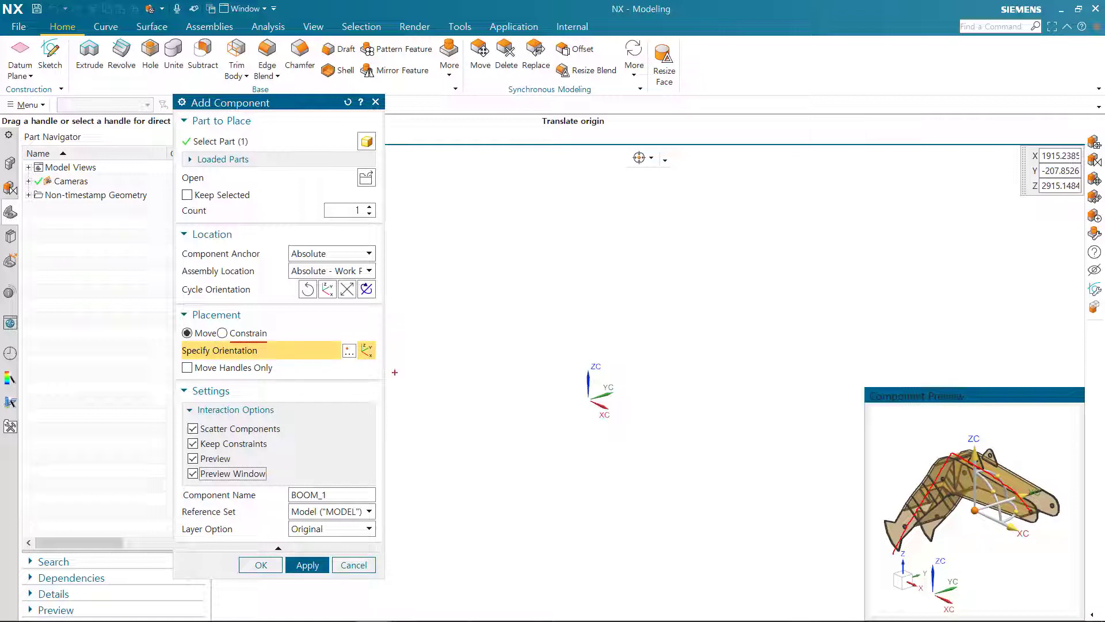
{"action": "left_click_drag", "start_coordinate": [864, 473], "coordinate": [911, 472]}
{"action": "key", "text": "Escape"}
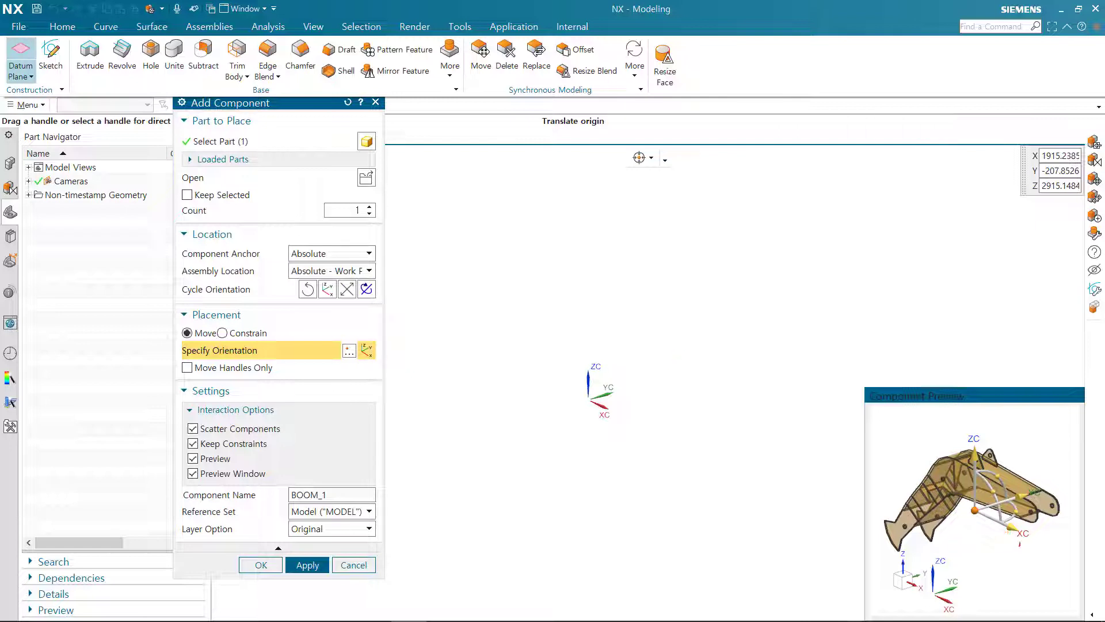
{"action": "left_click_drag", "start_coordinate": [1020, 543], "coordinate": [906, 580]}
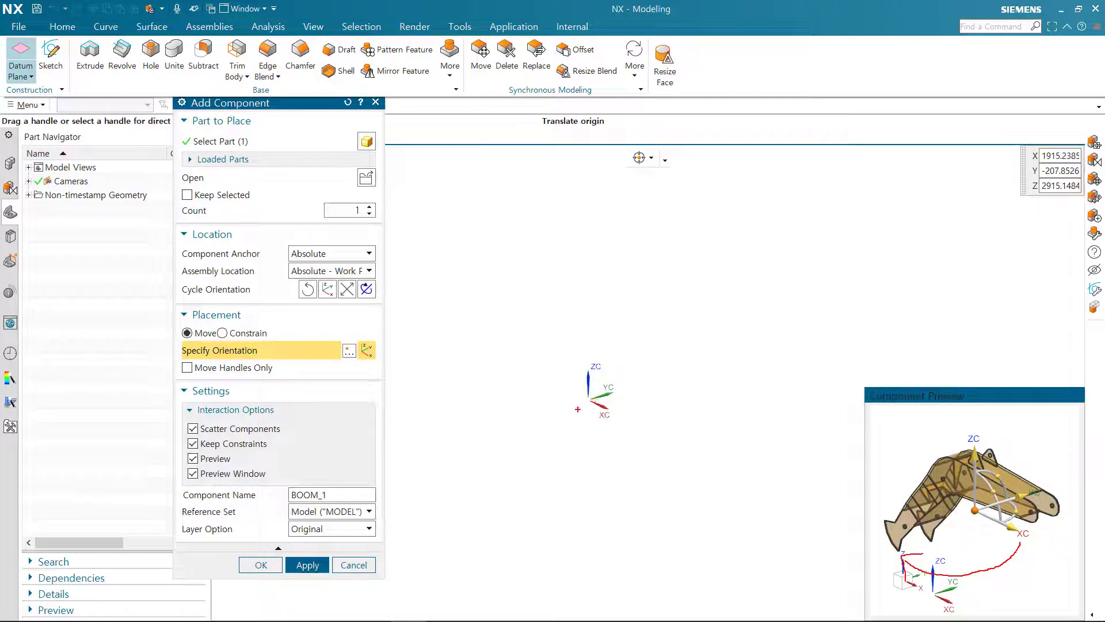
Step: Cycle the boom's orientation in 90-degree turns about the Z axis, ending one quarter turn from its original orientation
{"action": "left_click", "coordinate": [369, 293]}
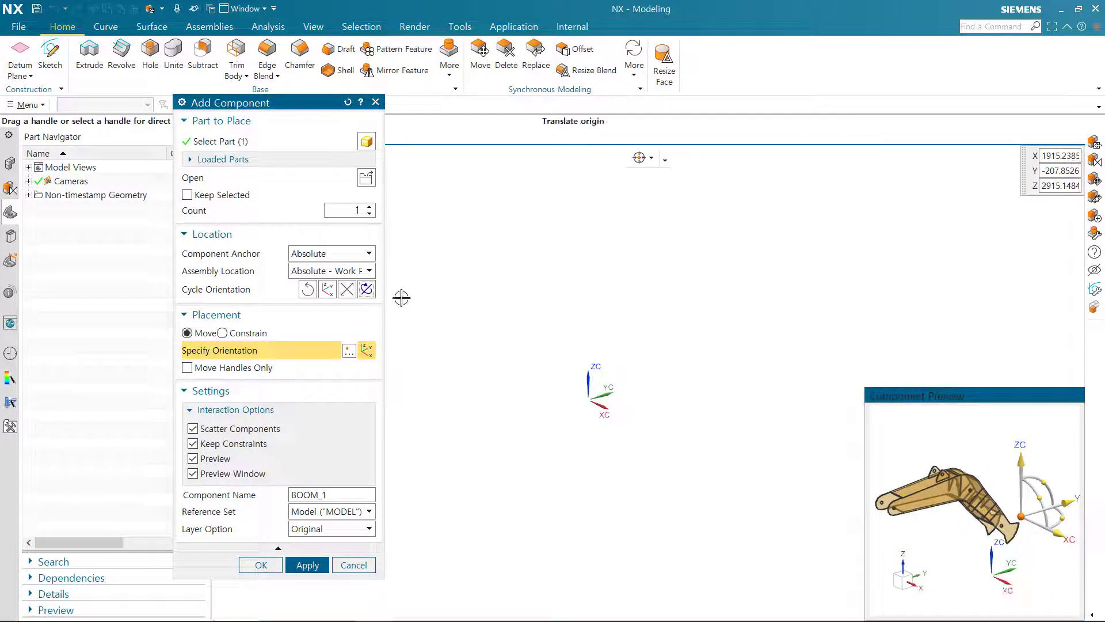
{"action": "left_click", "coordinate": [367, 290]}
{"action": "left_click", "coordinate": [367, 289]}
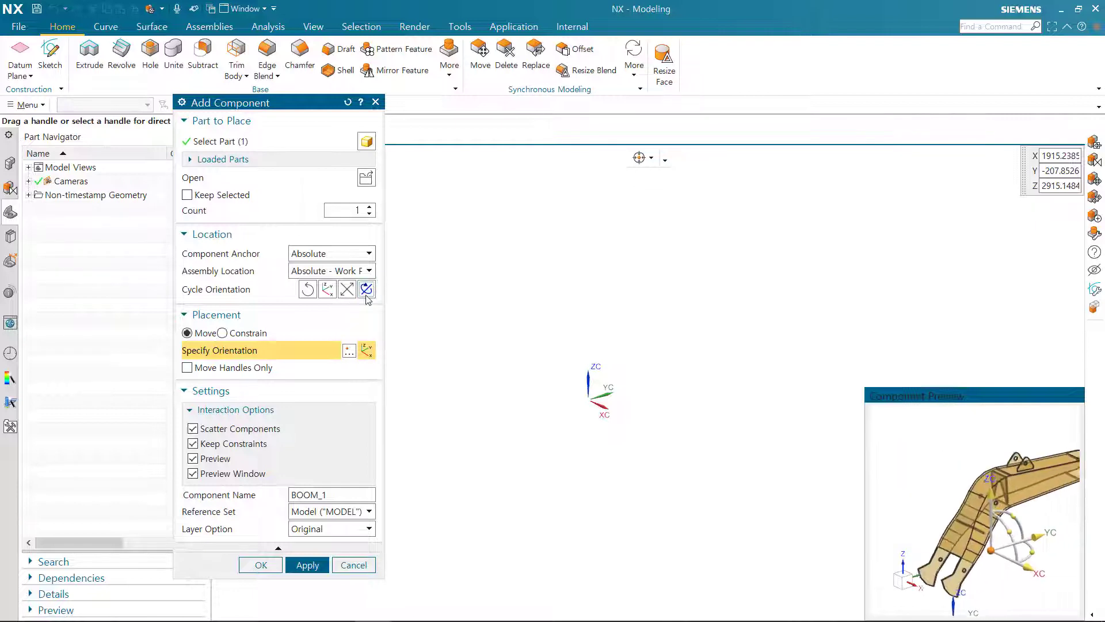
{"action": "left_click", "coordinate": [366, 290]}
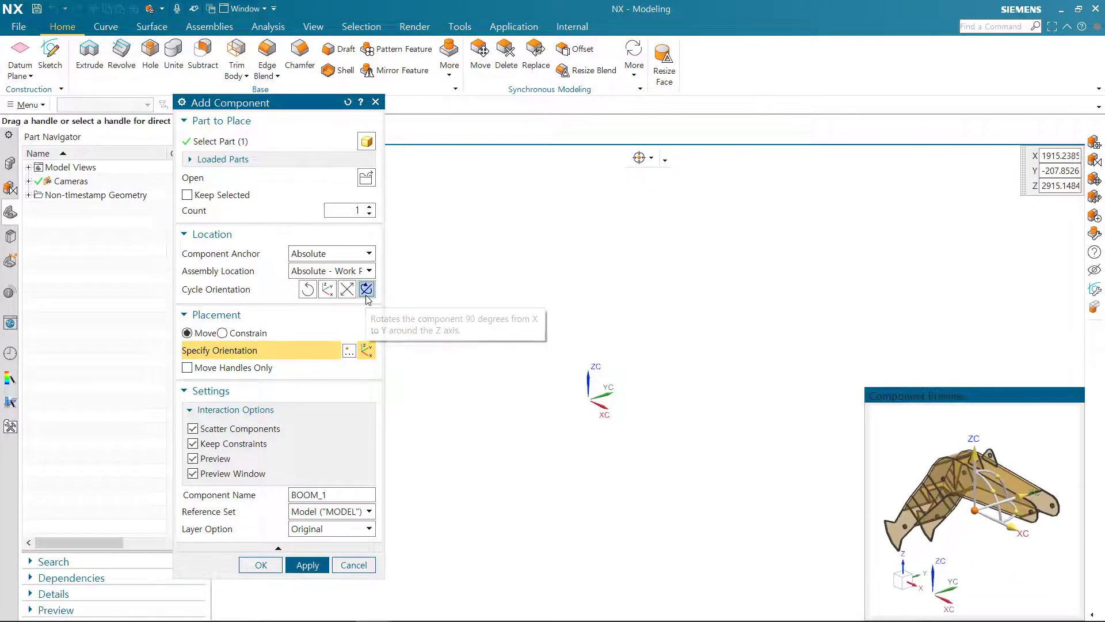
{"action": "left_click", "coordinate": [367, 289]}
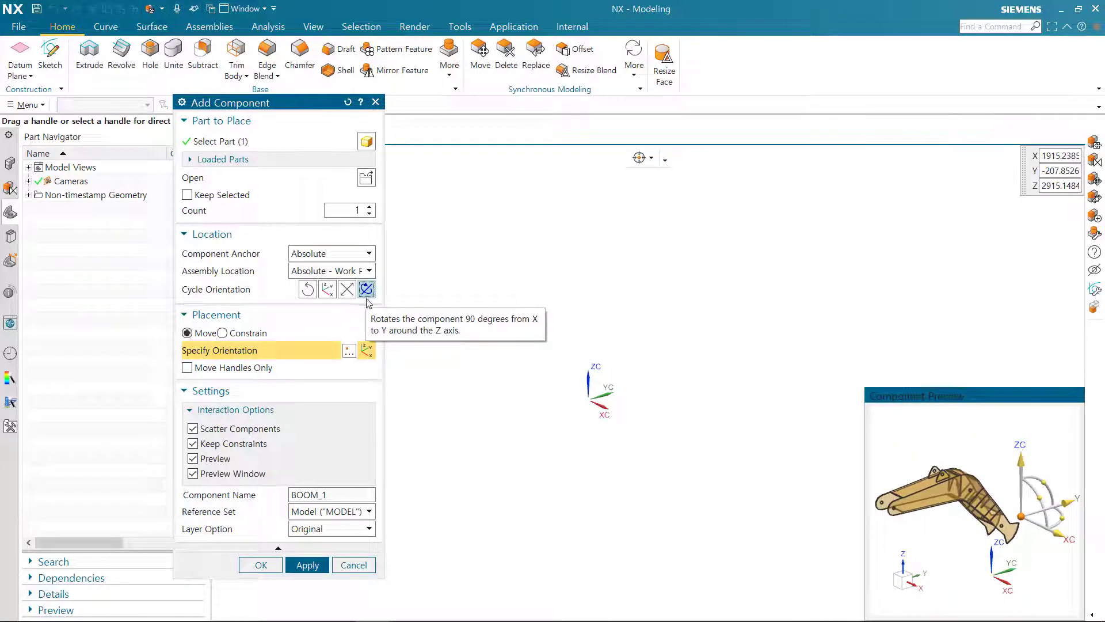
Step: Add the boom to the assembly as its first component with a Fix constraint
{"action": "left_click", "coordinate": [292, 566]}
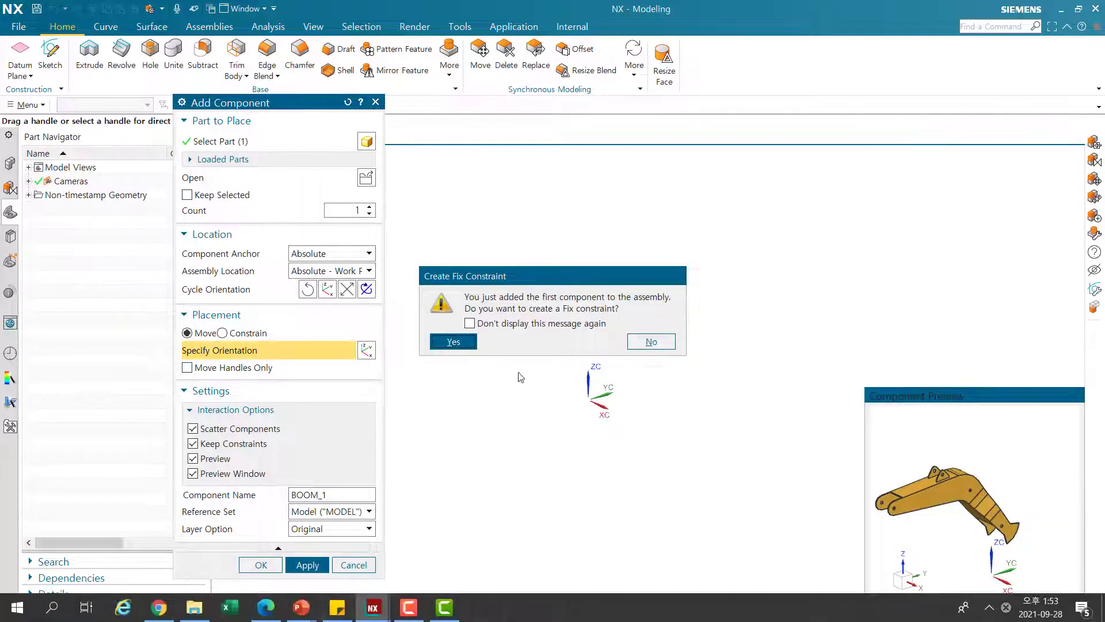
{"action": "left_click", "coordinate": [454, 342]}
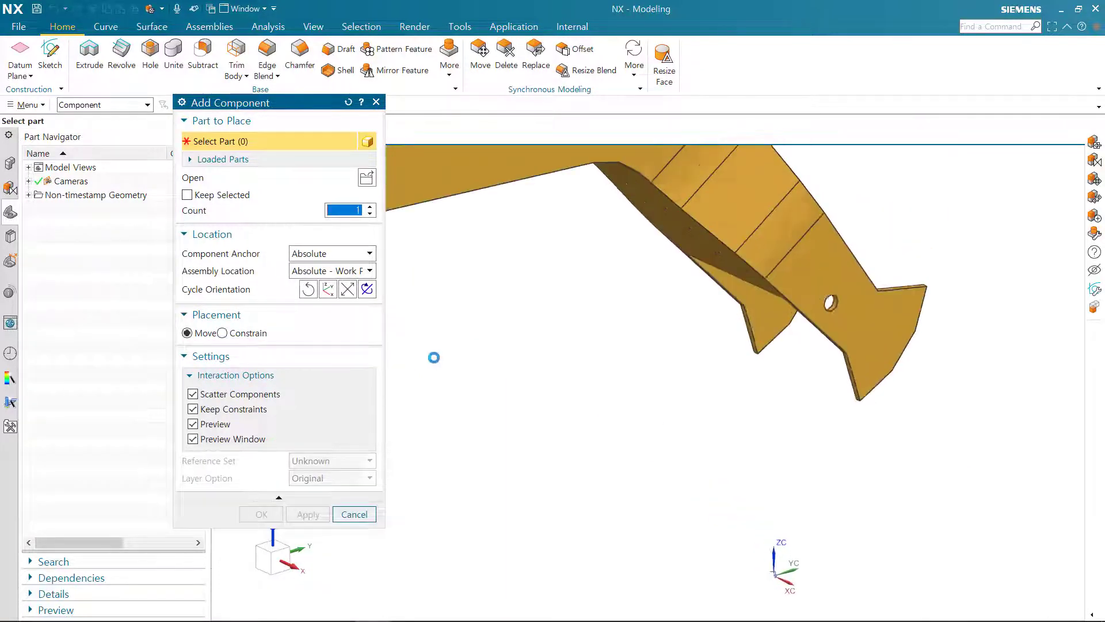
{"action": "scroll", "coordinate": [582, 391], "scroll_direction": "down", "scroll_amount": 4}
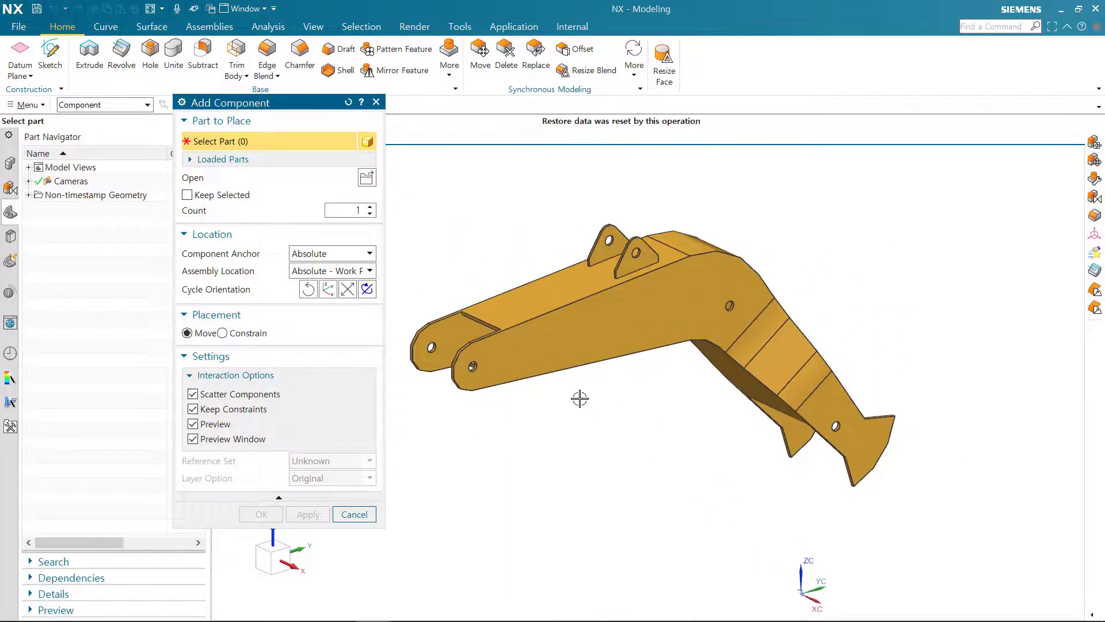
{"action": "middle_click_drag", "start_coordinate": [708, 380], "coordinate": [749, 378], "text": "shift"}
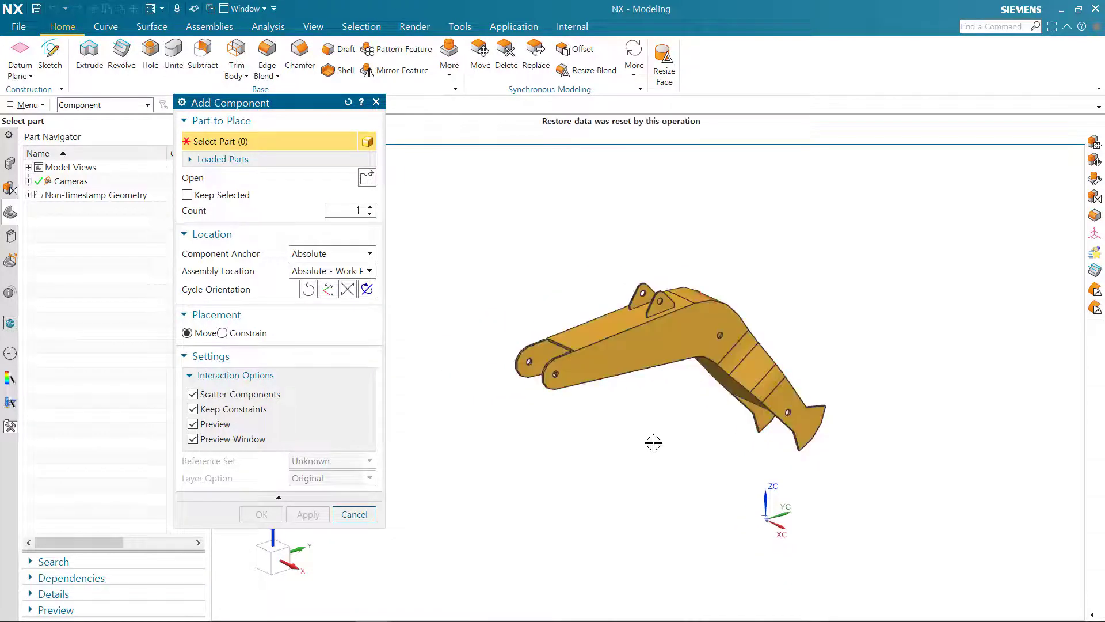
Step: Load stick.prt as the next part to place and inspect its pin holes in the component preview
{"action": "left_click", "coordinate": [366, 179]}
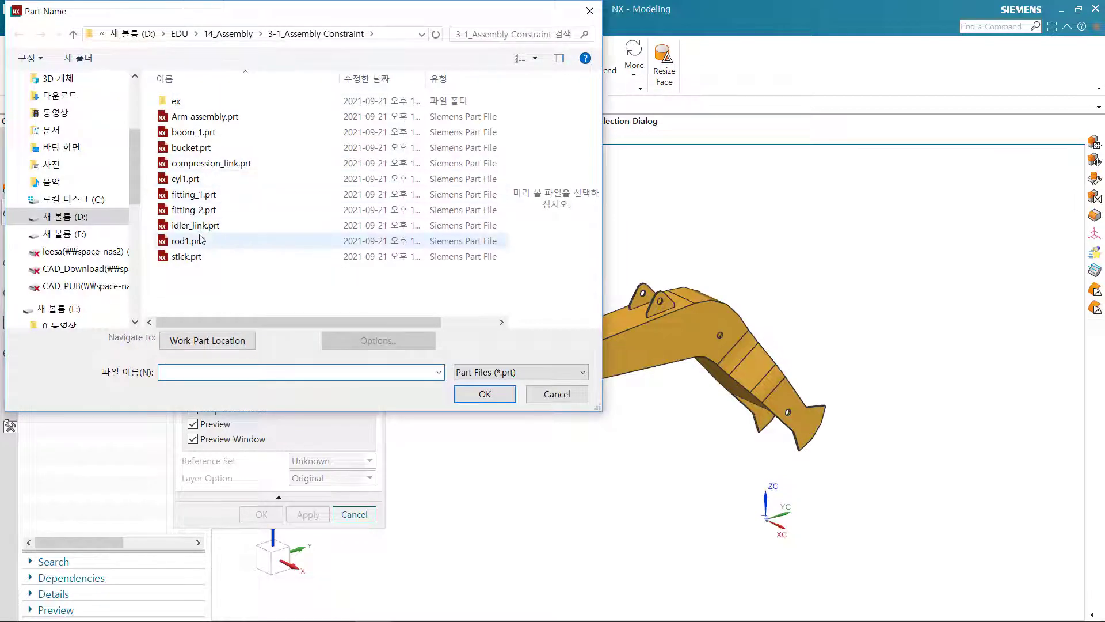
{"action": "left_click", "coordinate": [189, 256]}
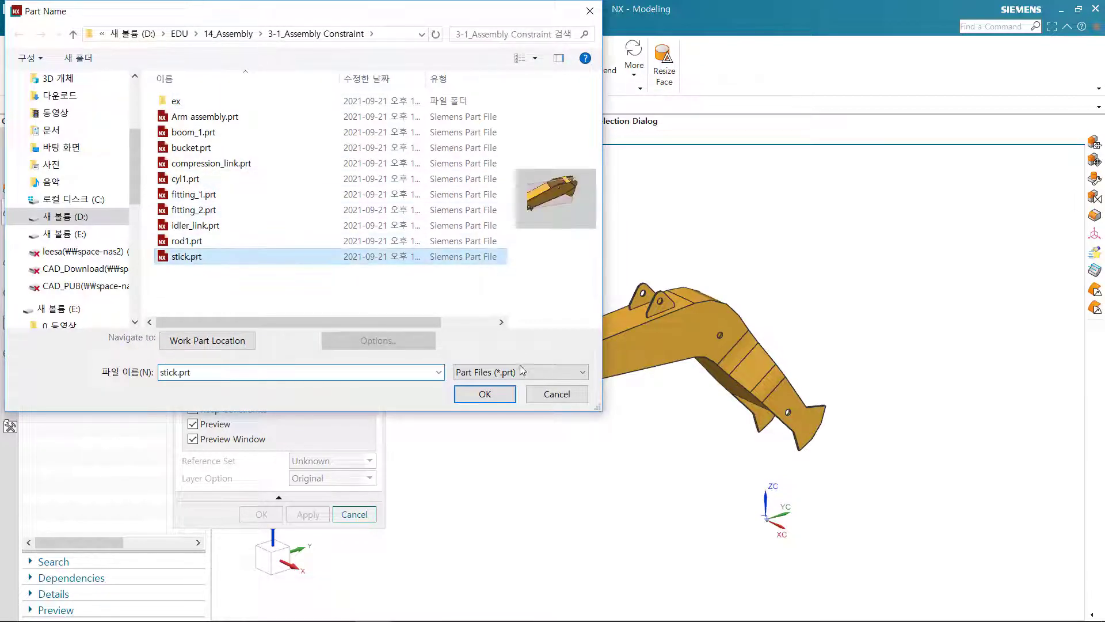
{"action": "left_click", "coordinate": [485, 394]}
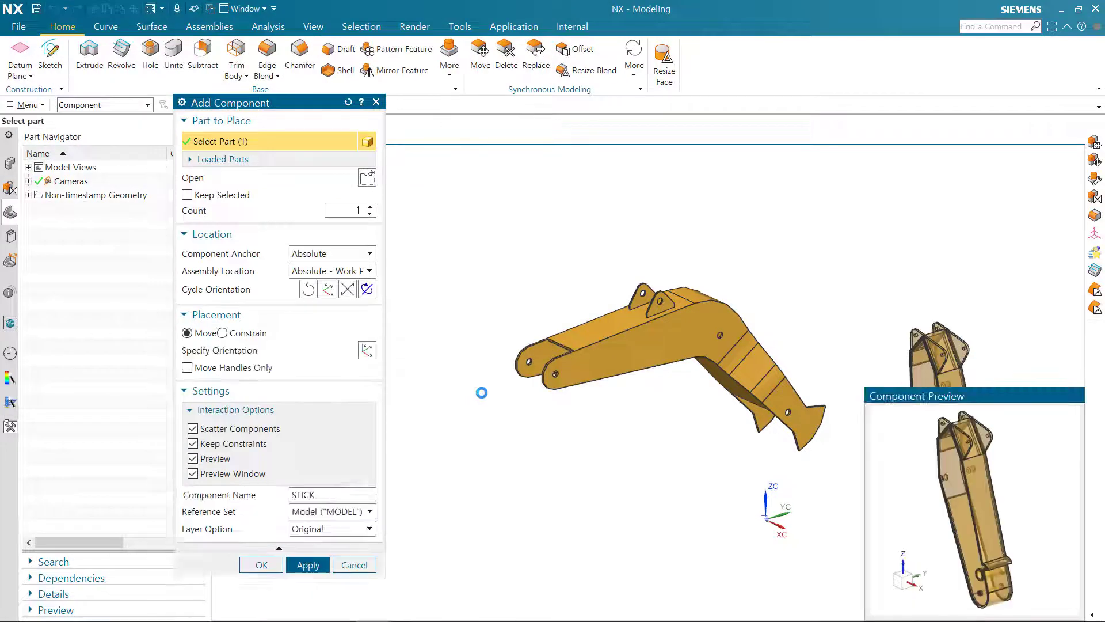
{"action": "middle_click_drag", "start_coordinate": [1009, 535], "coordinate": [968, 484]}
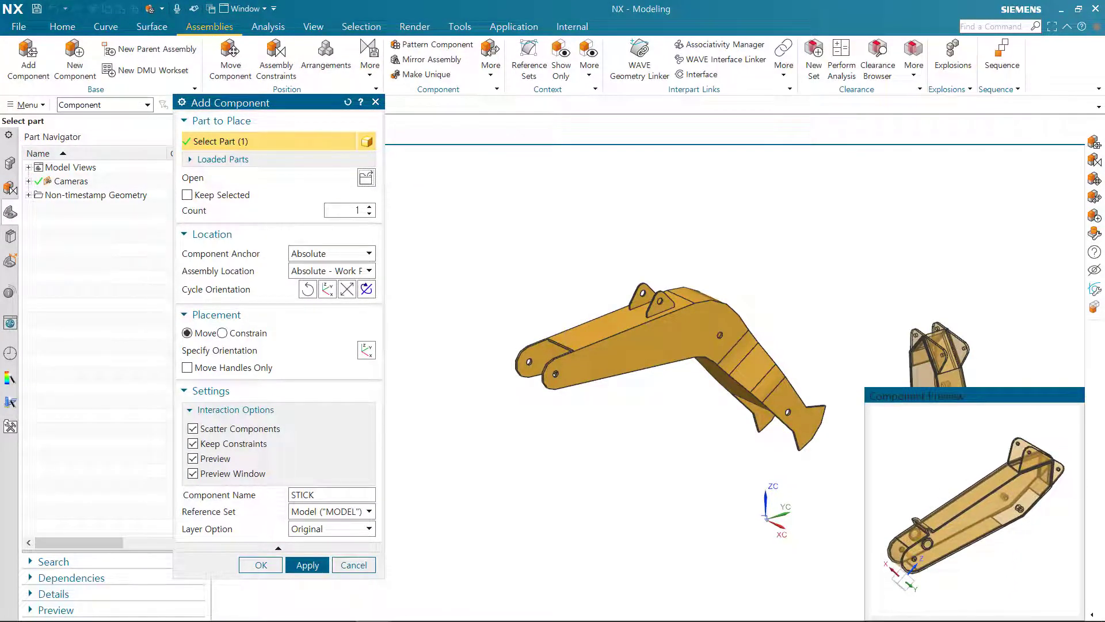
{"action": "left_click_drag", "start_coordinate": [998, 488], "coordinate": [1030, 522]}
{"action": "mouse_move", "coordinate": [508, 356]}
{"action": "left_mouse_down"}
{"action": "mouse_move", "coordinate": [565, 388]}
{"action": "mouse_move", "coordinate": [517, 366]}
{"action": "mouse_move", "coordinate": [546, 391]}
{"action": "left_mouse_up"}
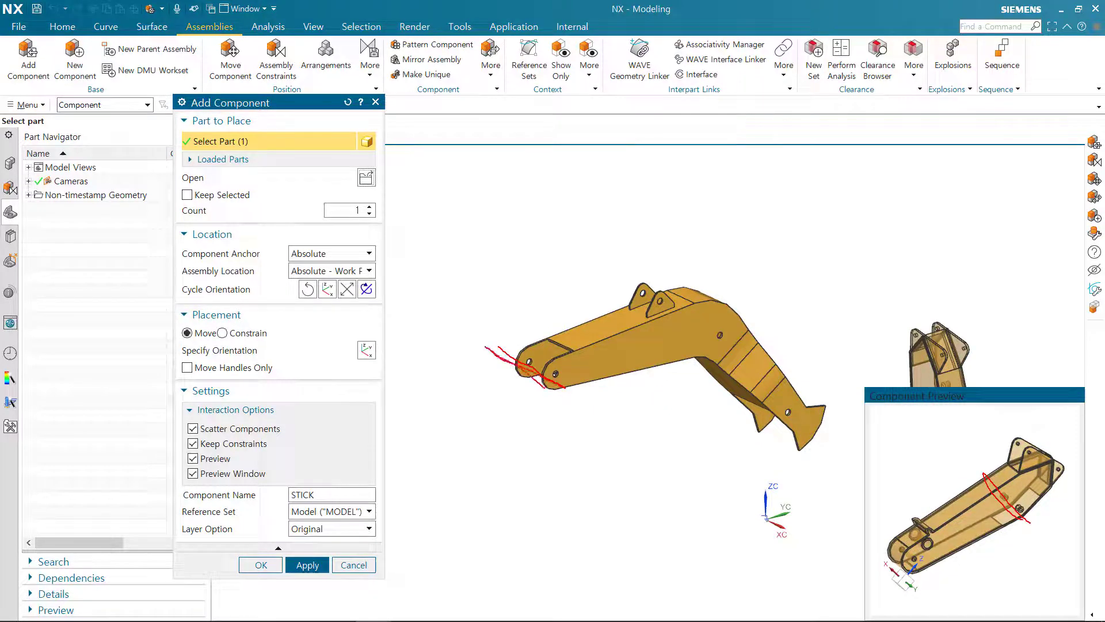
{"action": "left_click_drag", "start_coordinate": [617, 328], "coordinate": [601, 378]}
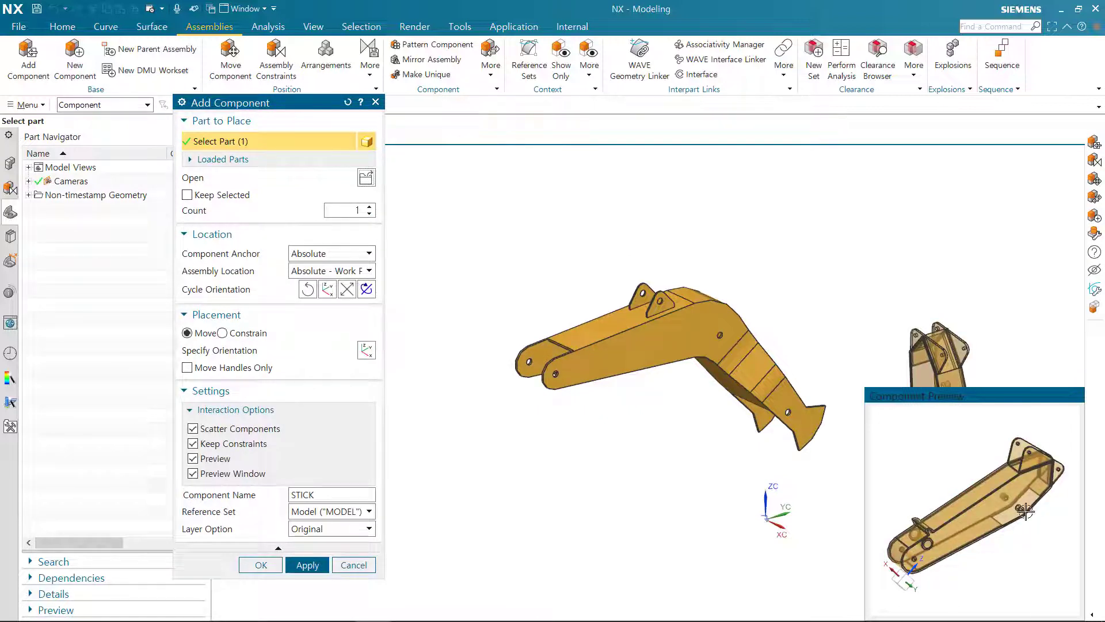
Step: Set the stick's placement to Constrain, using a Touch Align constraint with Infer Center/Axis orientation
{"action": "left_click", "coordinate": [239, 334]}
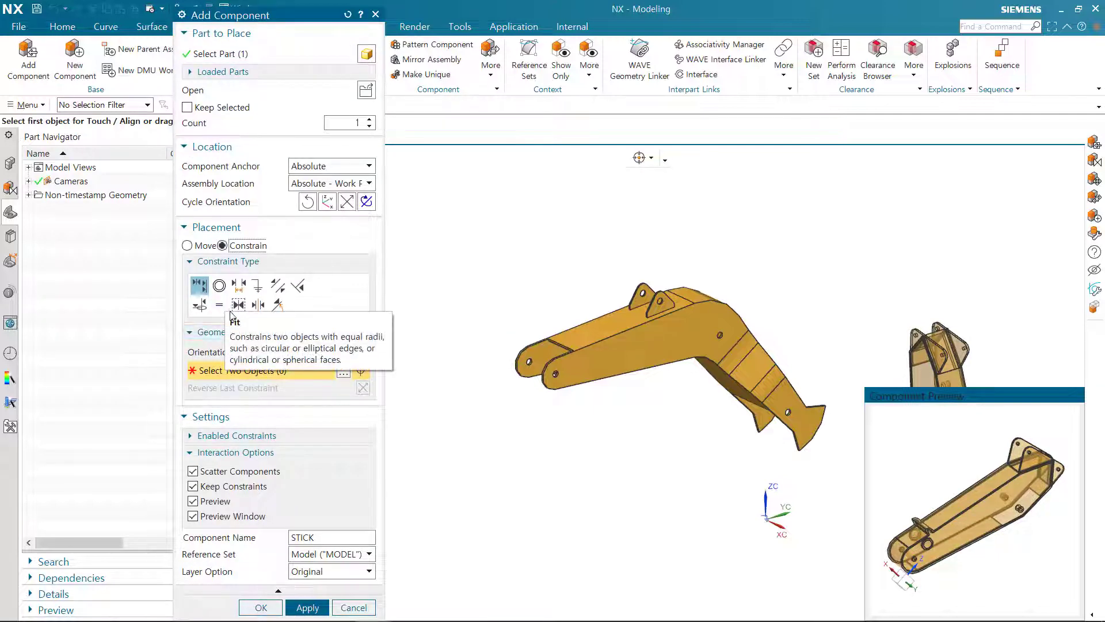
{"action": "left_click_drag", "start_coordinate": [247, 15], "coordinate": [110, 18]}
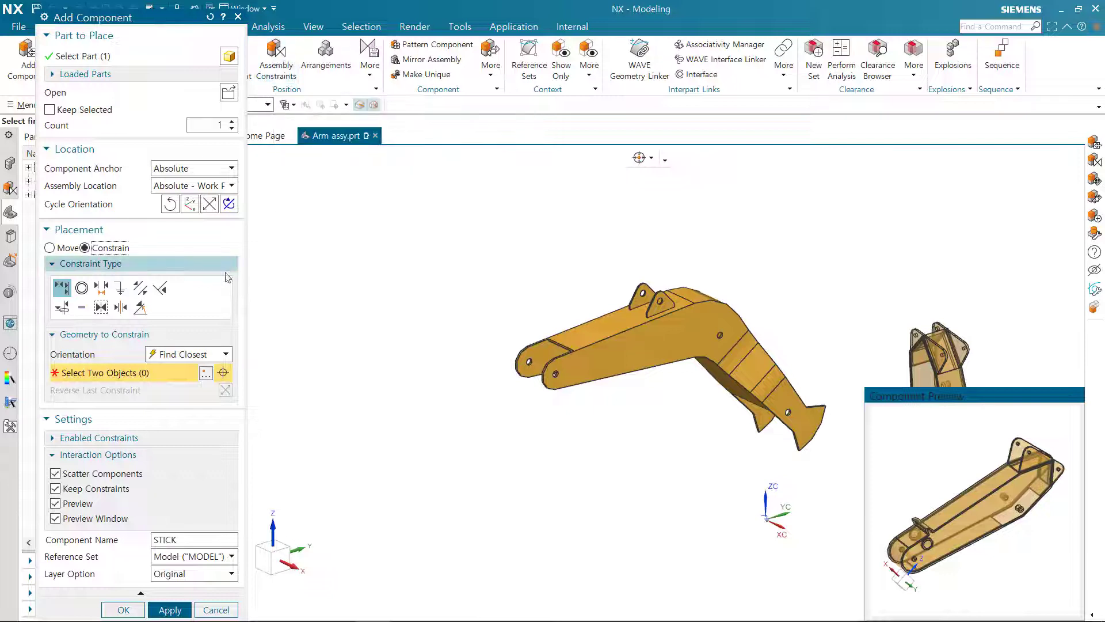
{"action": "left_click_drag", "start_coordinate": [138, 26], "coordinate": [222, 31]}
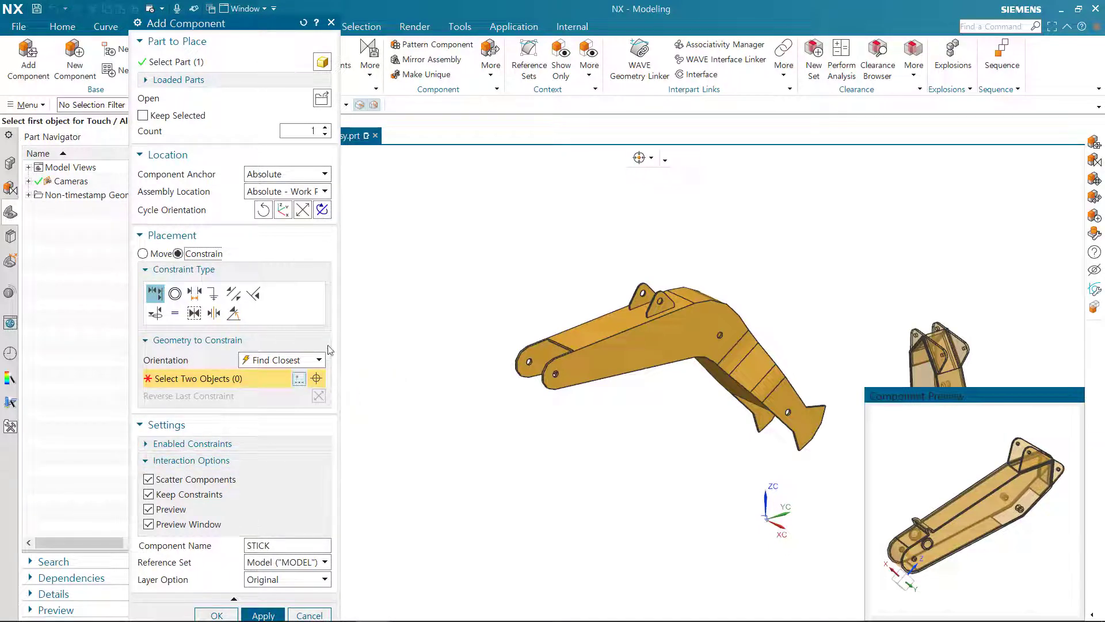
{"action": "left_click", "coordinate": [317, 359]}
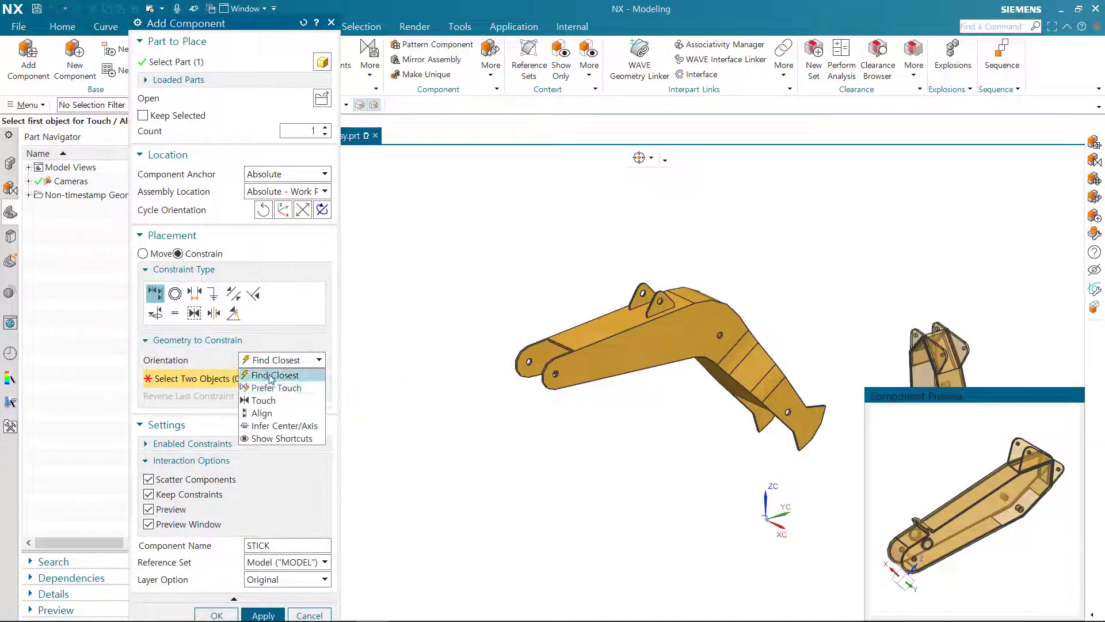
{"action": "left_click", "coordinate": [283, 425]}
Step: Align the centerline of the stick's pivot hole with the boom's end pin hole and add the stick to the assembly
{"action": "scroll", "coordinate": [1022, 514], "scroll_direction": "up", "scroll_amount": 5}
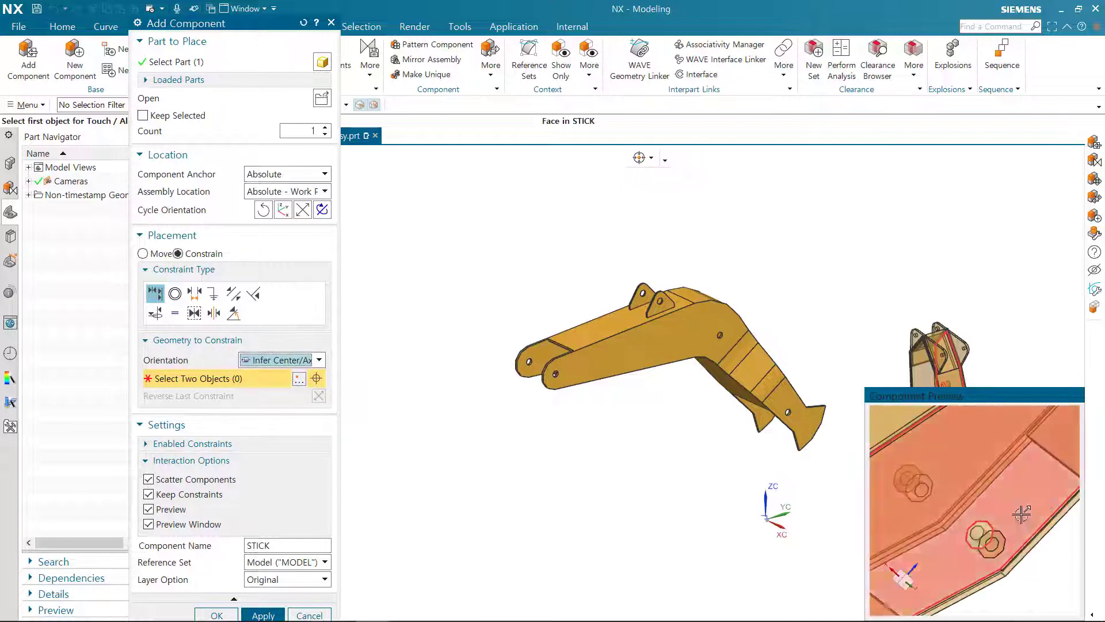
{"action": "scroll", "coordinate": [992, 551], "scroll_direction": "up", "scroll_amount": 3}
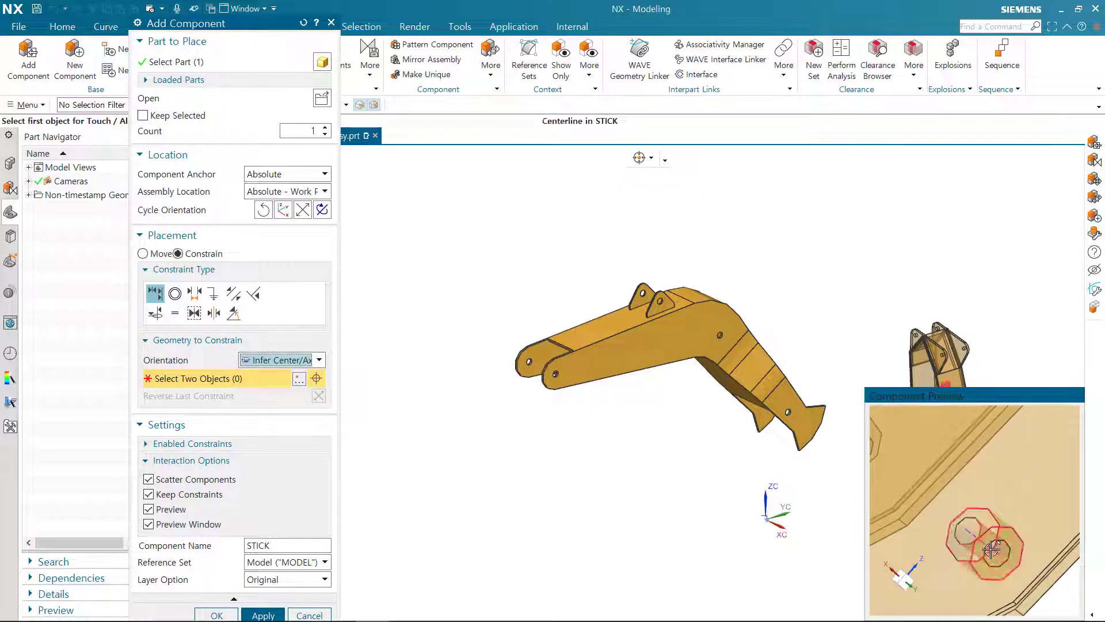
{"action": "left_click", "coordinate": [991, 550]}
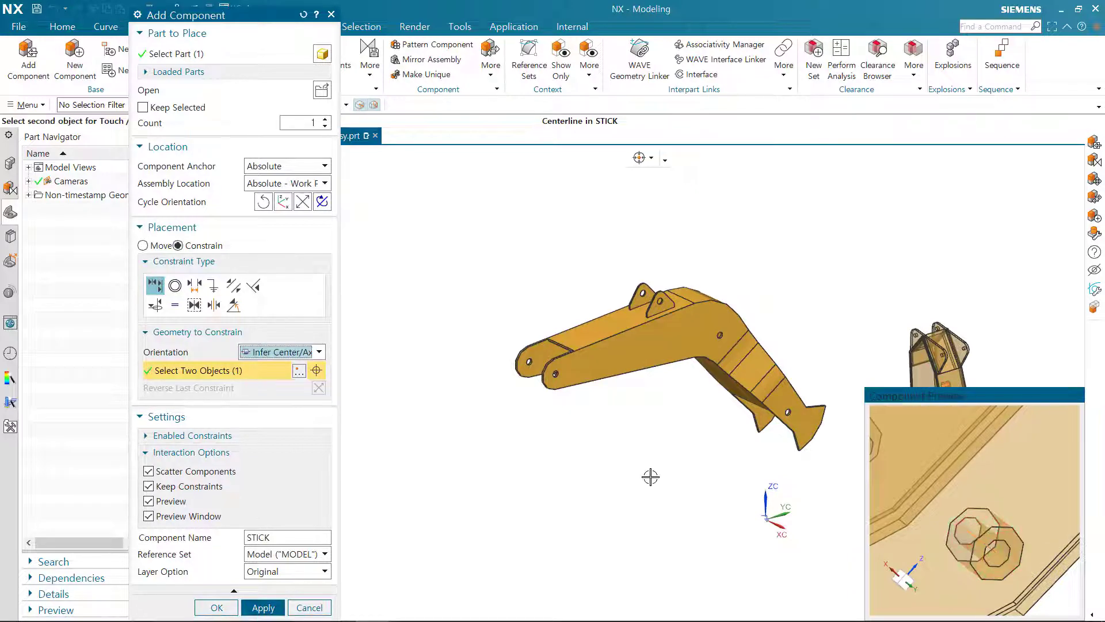
{"action": "scroll", "coordinate": [560, 373], "scroll_direction": "up", "scroll_amount": 5}
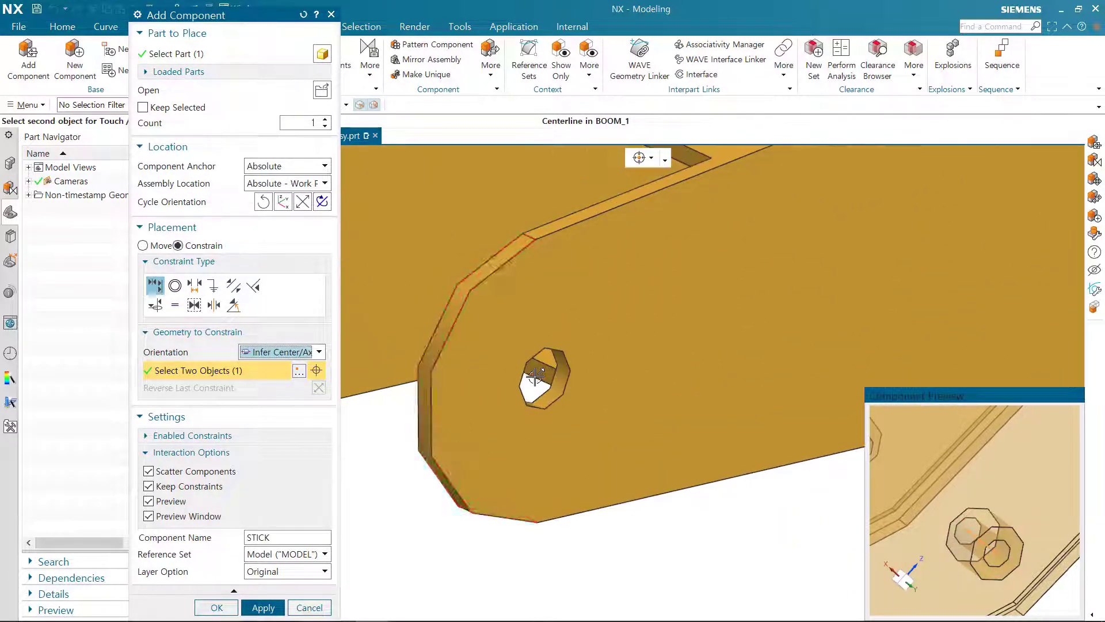
{"action": "left_click", "coordinate": [541, 377]}
{"action": "scroll", "coordinate": [599, 398], "scroll_direction": "down", "scroll_amount": 6}
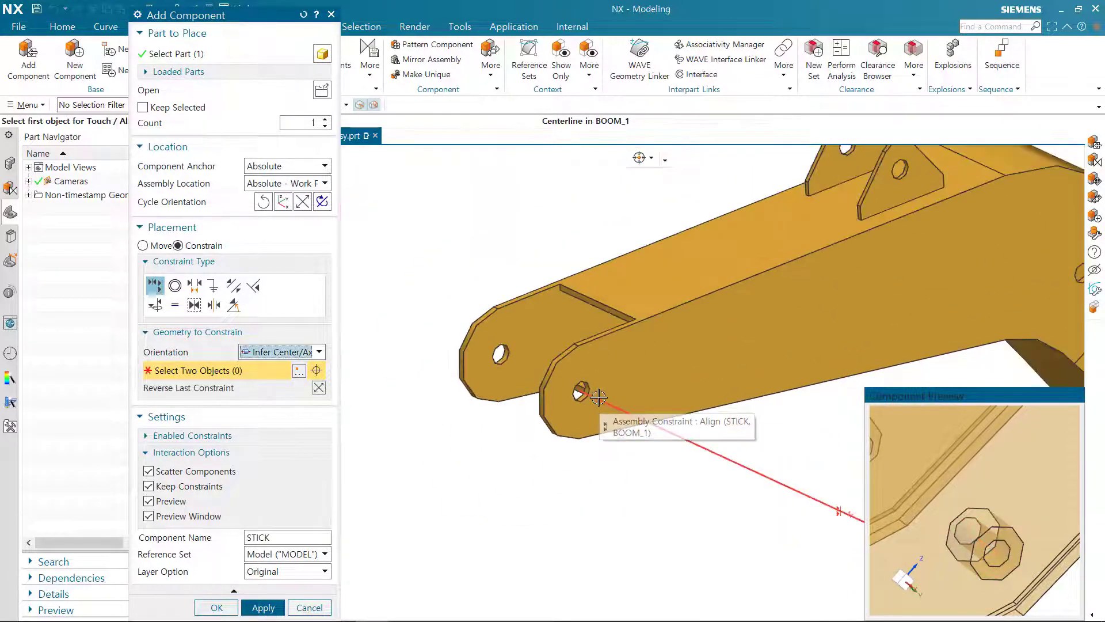
{"action": "left_click_drag", "start_coordinate": [717, 489], "coordinate": [554, 371]}
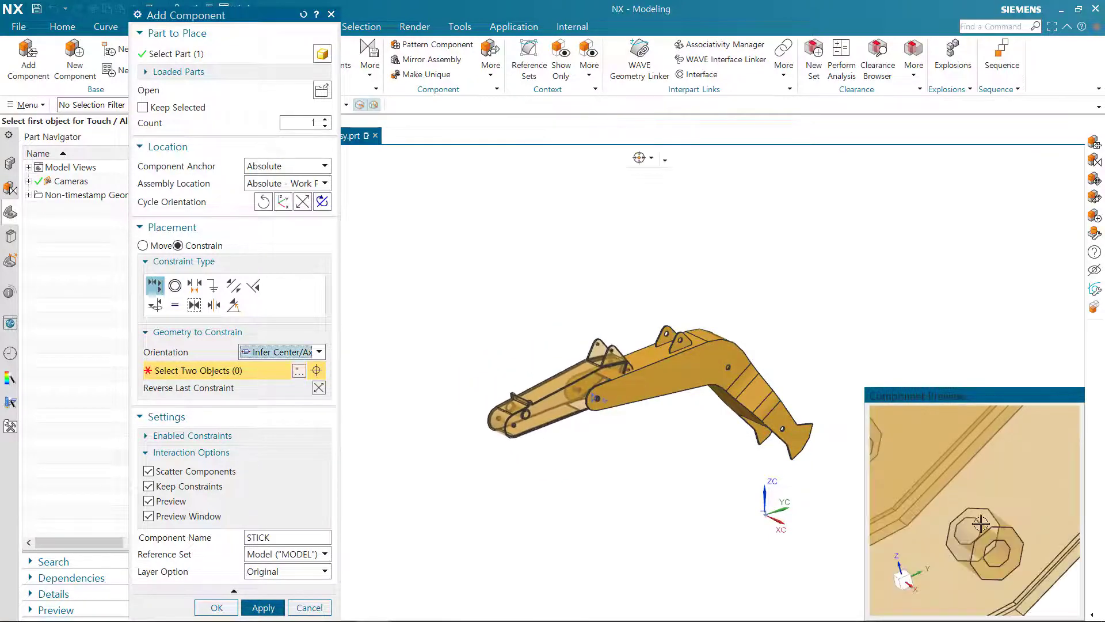
{"action": "middle_click", "coordinate": [495, 448]}
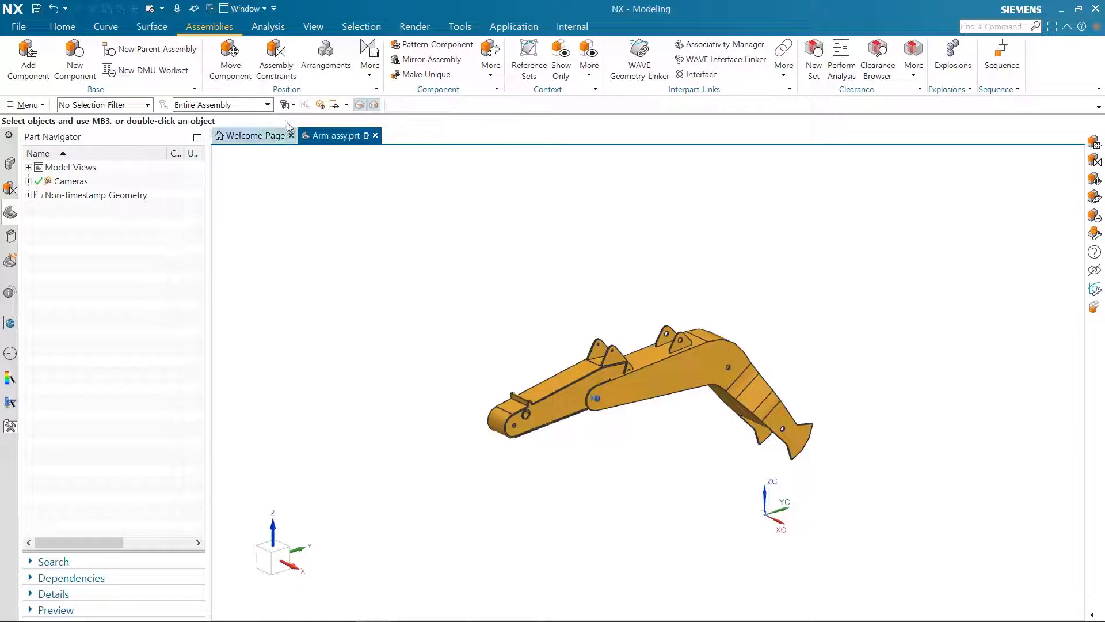
Step: Start a Center assembly constraint with the 2 to 2 subtype and pick the boom's two opposite side faces as the first pair
{"action": "left_click", "coordinate": [282, 65]}
{"action": "key", "text": "Escape"}
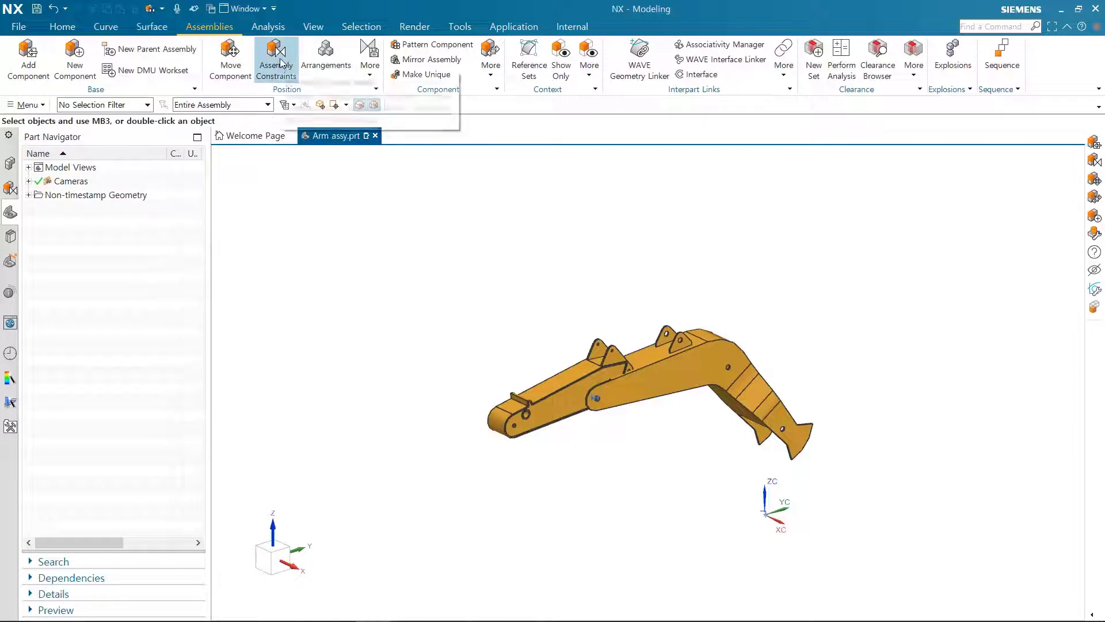
{"action": "left_click", "coordinate": [275, 65]}
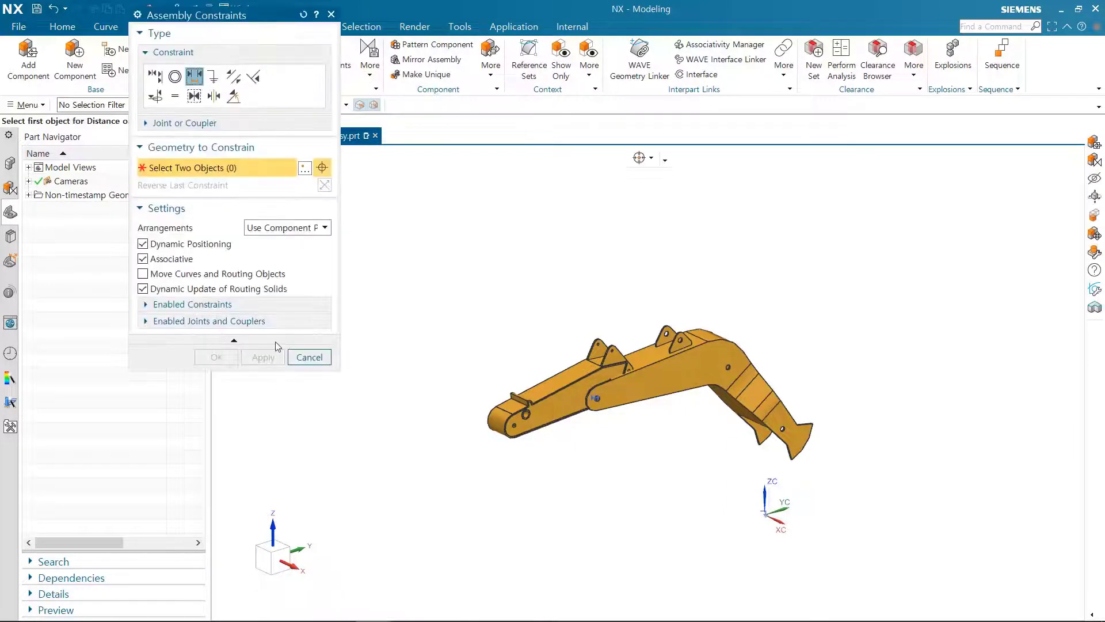
{"action": "left_click", "coordinate": [214, 96]}
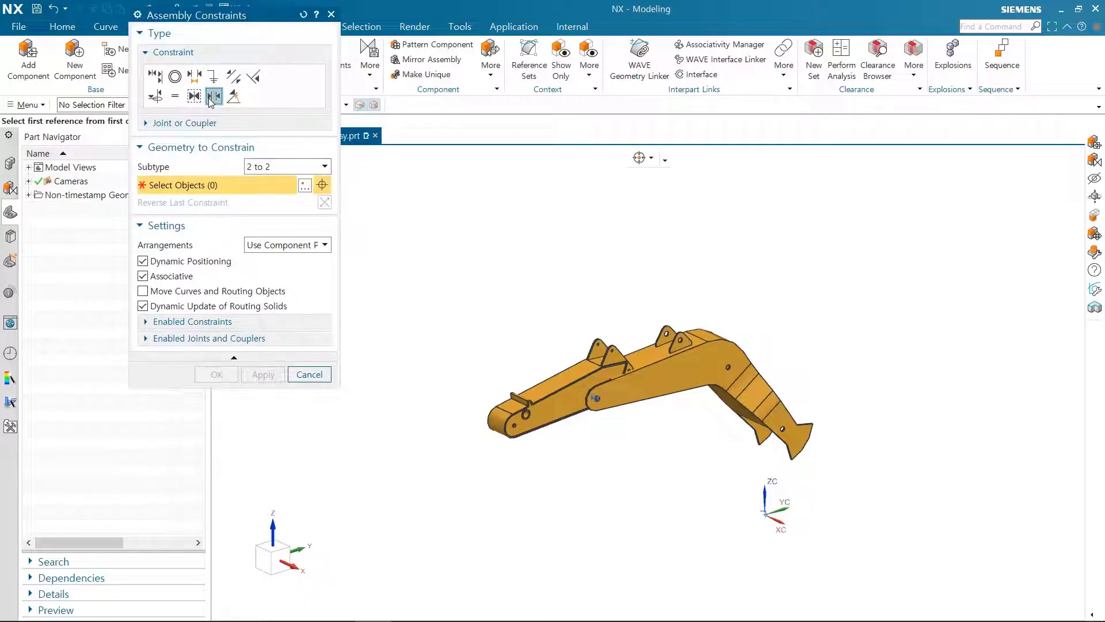
{"action": "left_click", "coordinate": [282, 170]}
{"action": "left_click", "coordinate": [282, 206]}
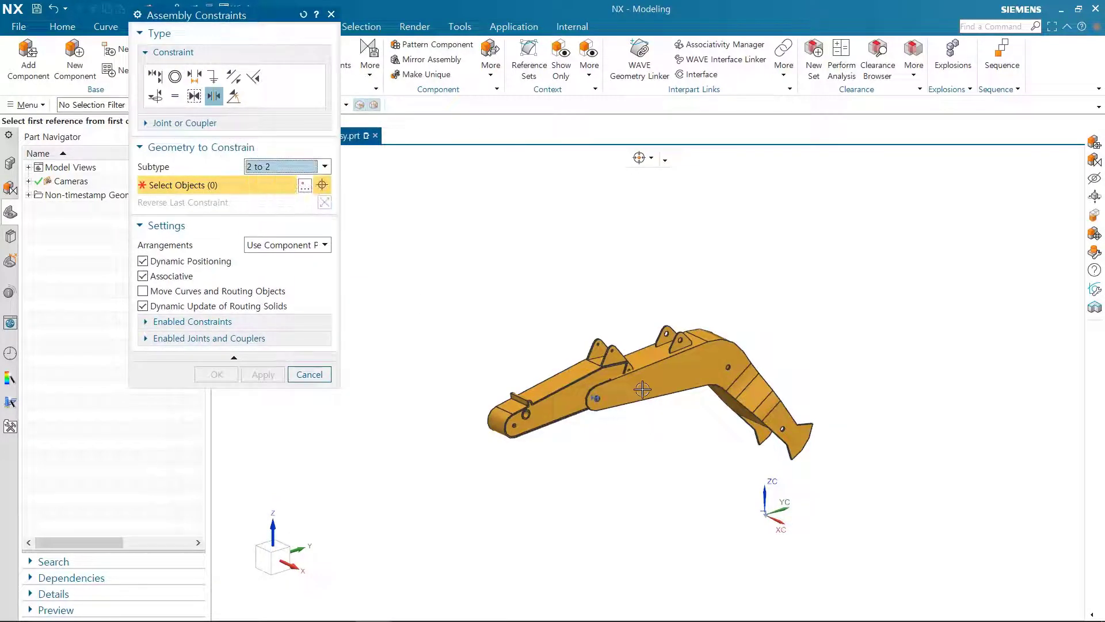
{"action": "left_click", "coordinate": [661, 377]}
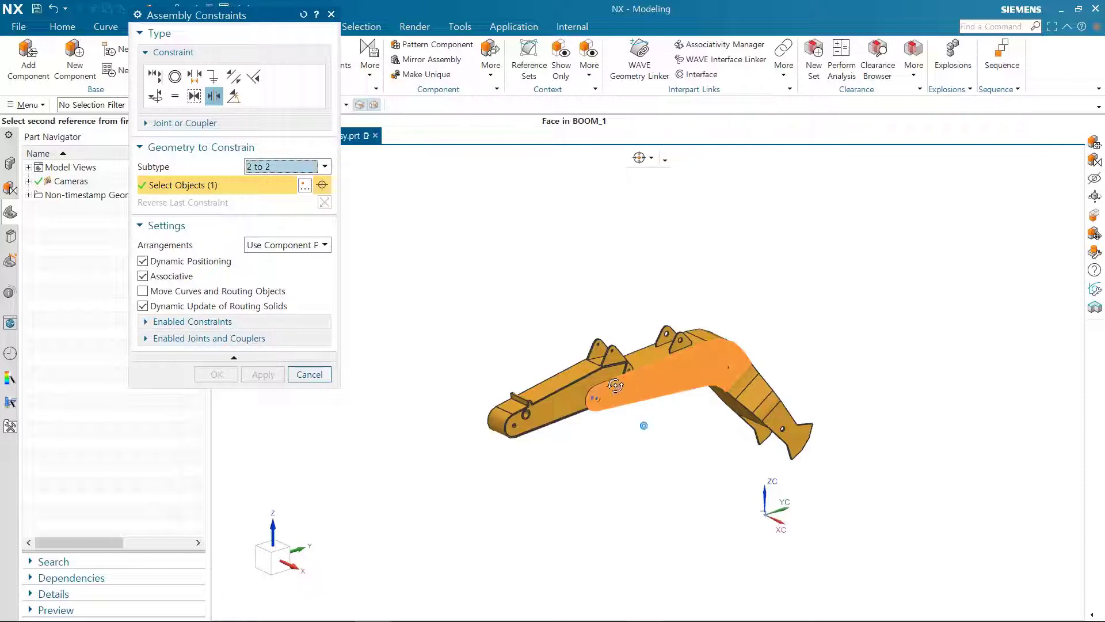
{"action": "middle_click_drag", "start_coordinate": [661, 377], "coordinate": [651, 366]}
{"action": "left_click", "coordinate": [652, 365]}
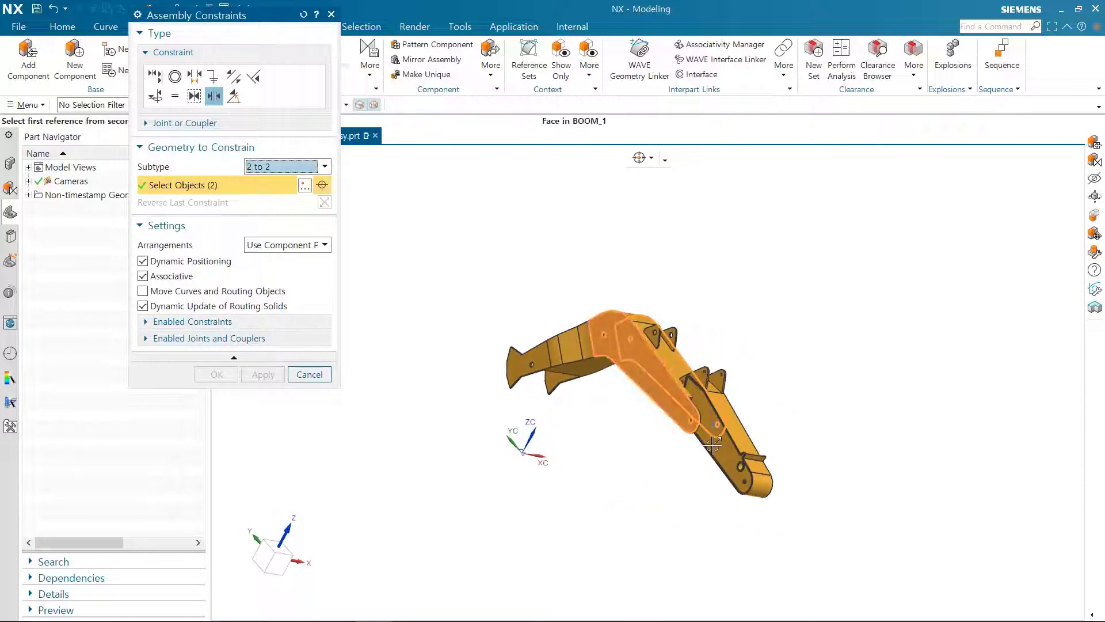
Step: Pick the stick's two opposite side faces as the second pair to center the stick on the boom, and accept the constraint
{"action": "scroll", "coordinate": [714, 444], "scroll_direction": "up", "scroll_amount": 4}
{"action": "left_click", "coordinate": [730, 444]}
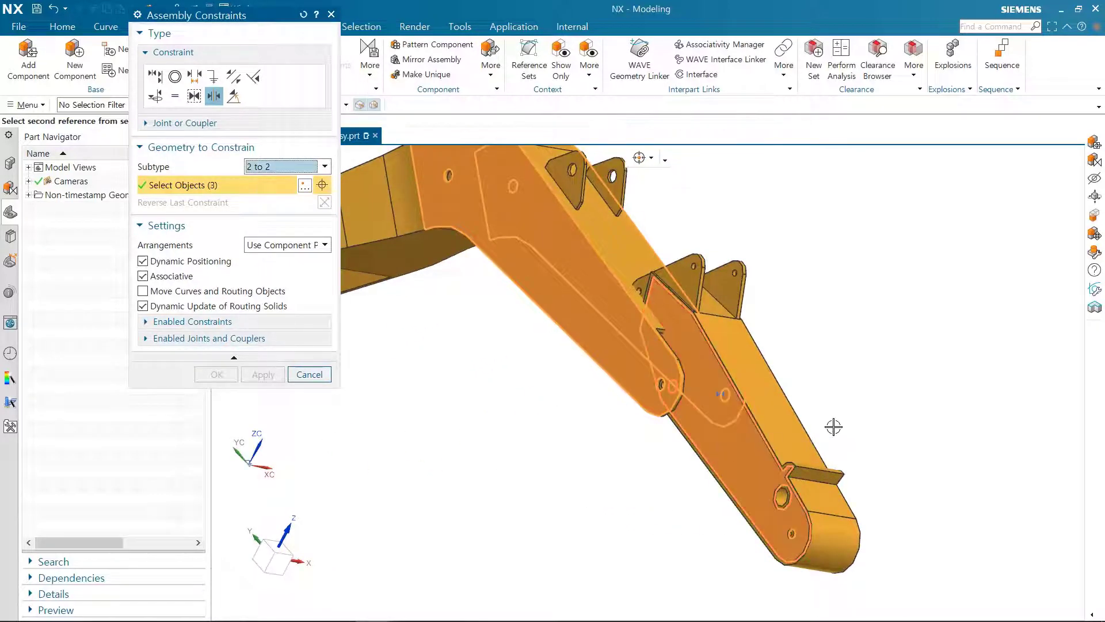
{"action": "middle_click_drag", "start_coordinate": [833, 427], "coordinate": [773, 403]}
{"action": "left_click", "coordinate": [426, 364]}
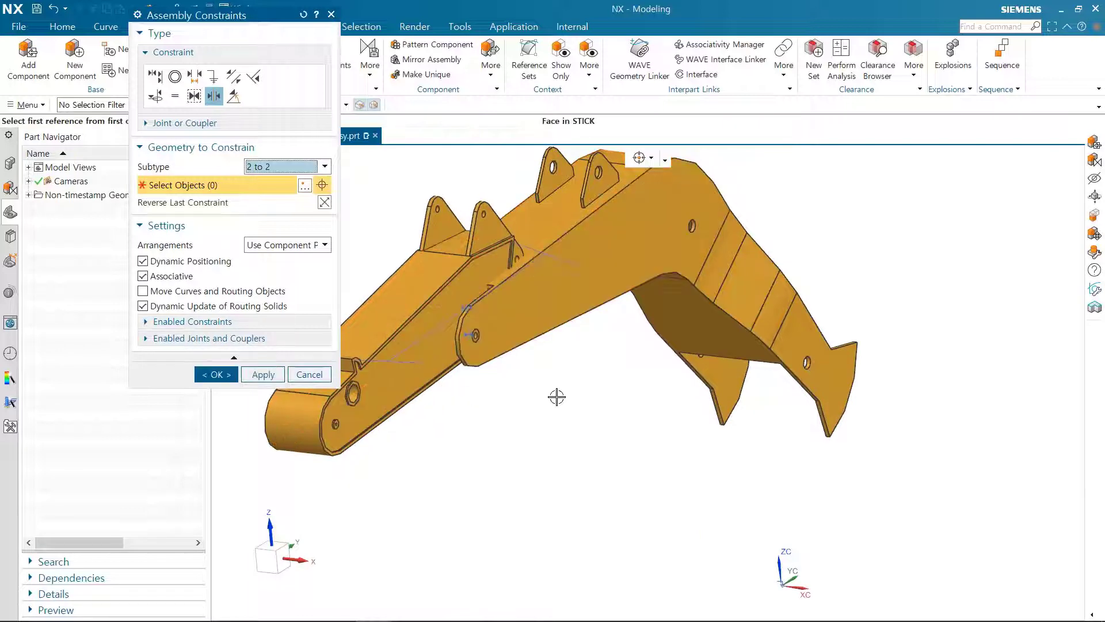
{"action": "scroll", "coordinate": [520, 392], "scroll_direction": "down", "scroll_amount": 3}
{"action": "key", "text": "F8"}
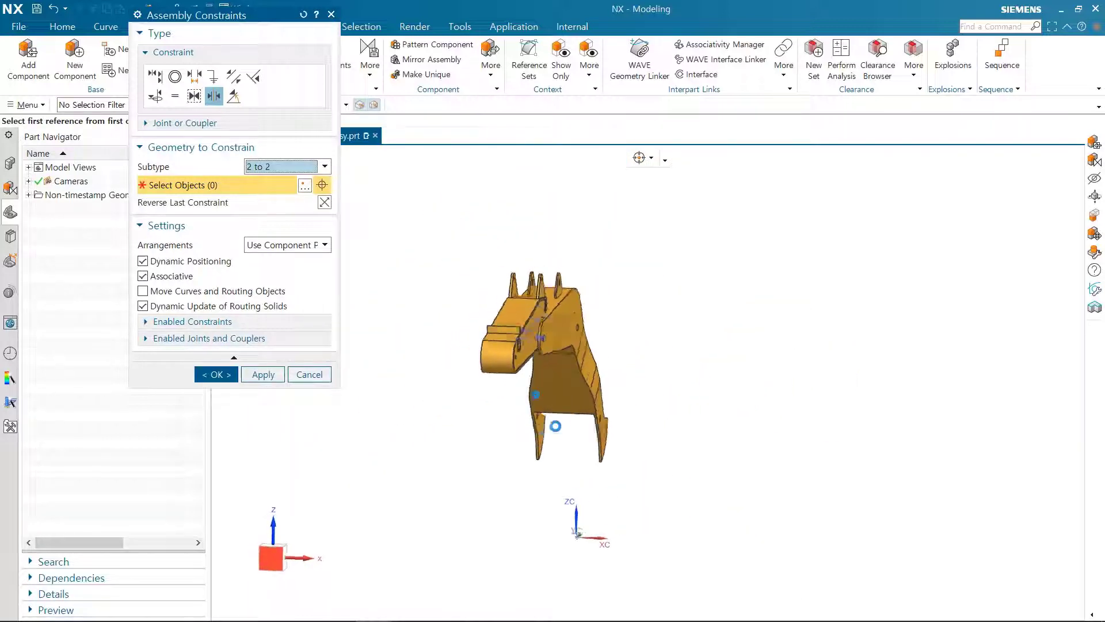
{"action": "middle_click", "coordinate": [554, 357]}
{"action": "middle_click_drag", "start_coordinate": [630, 352], "coordinate": [576, 472]}
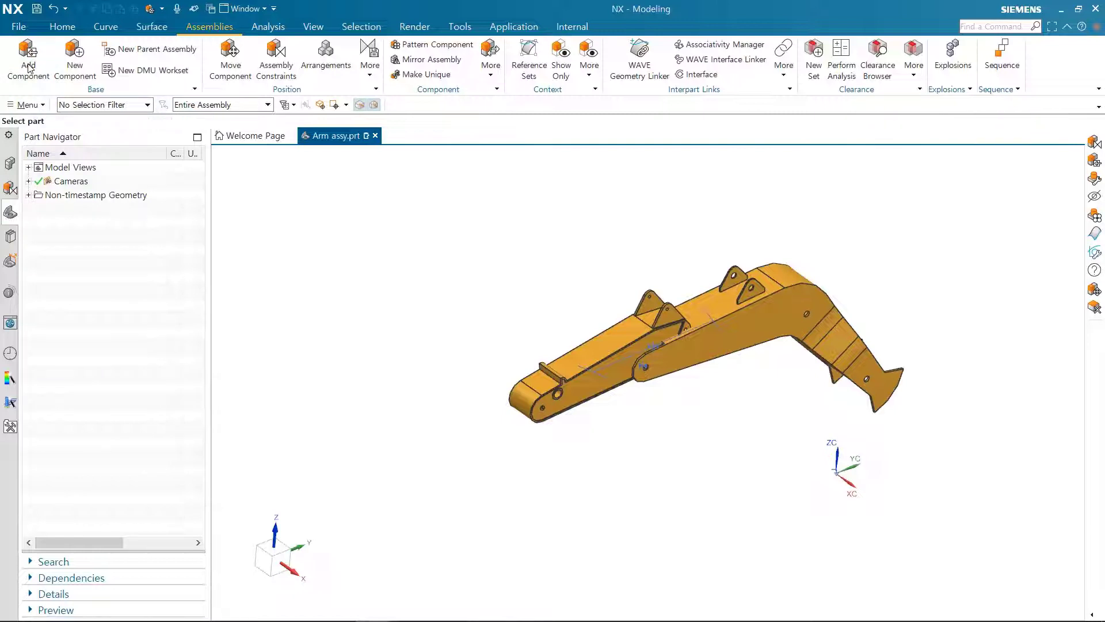
Step: Load bucket.prt as the next component to place in the assembly
{"action": "left_click", "coordinate": [28, 66]}
{"action": "left_click", "coordinate": [321, 92]}
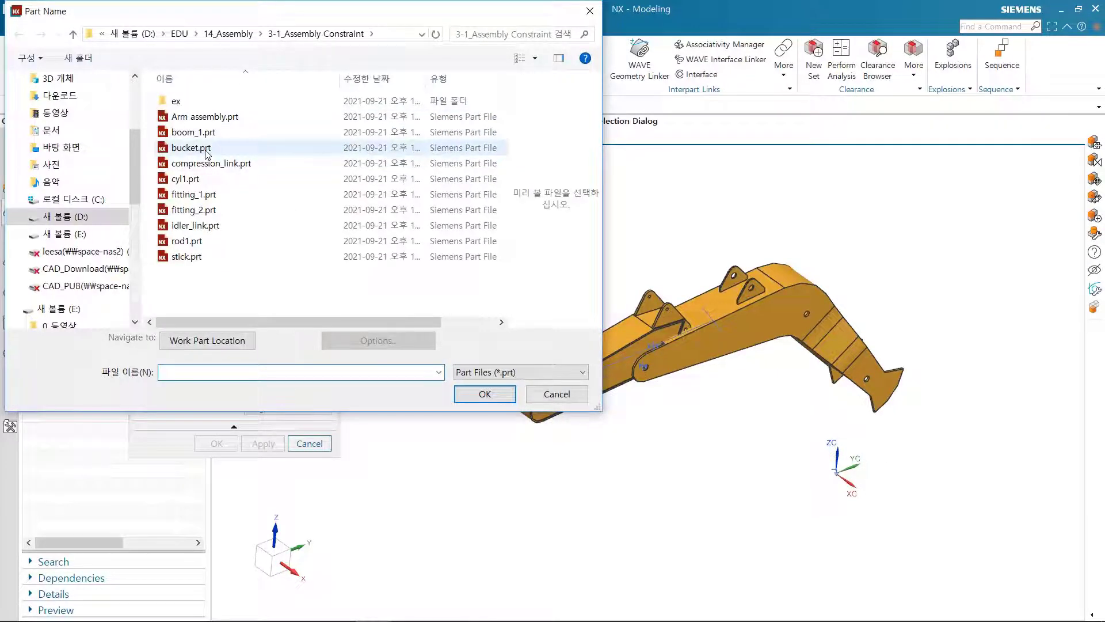
{"action": "left_click", "coordinate": [206, 151]}
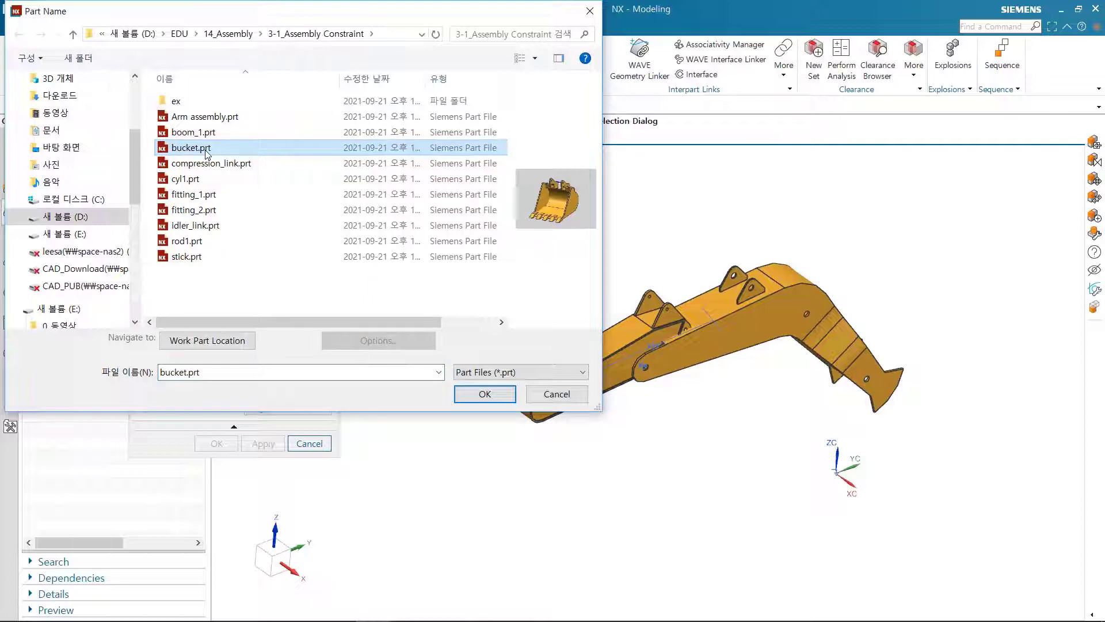
{"action": "left_click", "coordinate": [485, 395]}
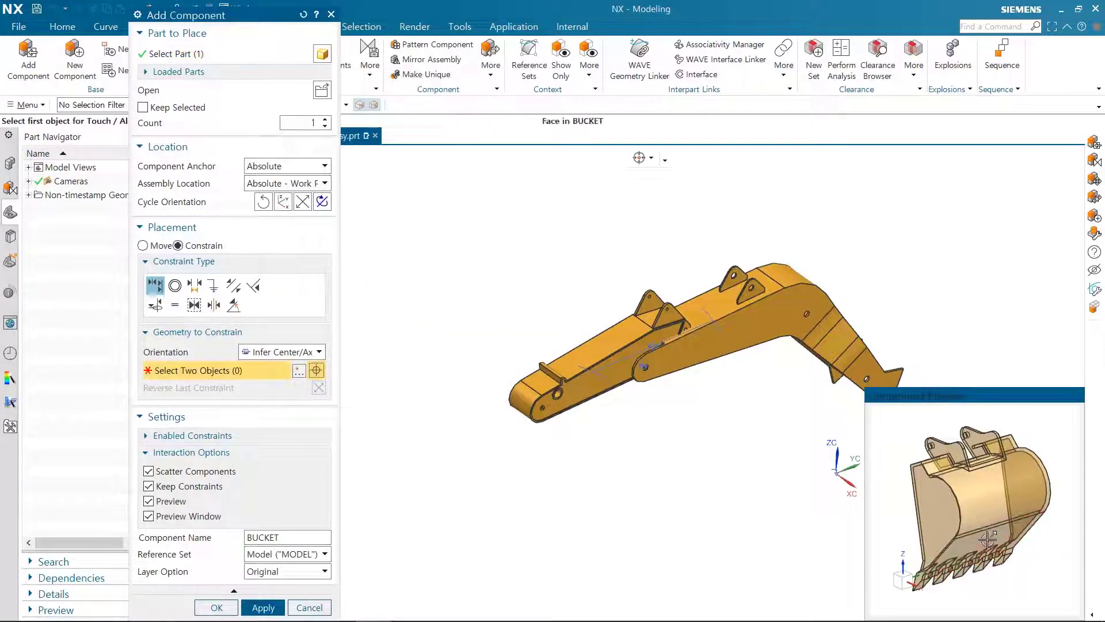
Step: Align the centerline of the bucket's mounting lug hole with the small pin hole at the stick's free end
{"action": "middle_click_drag", "start_coordinate": [988, 539], "coordinate": [921, 545]}
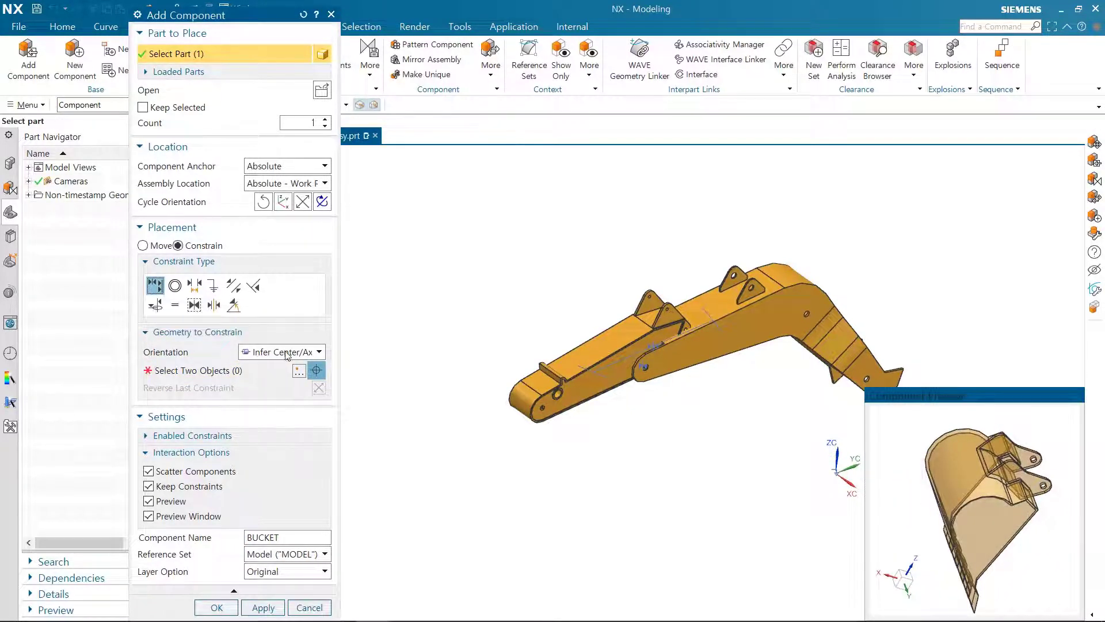
{"action": "scroll", "coordinate": [1039, 481], "scroll_direction": "up", "scroll_amount": 5}
{"action": "left_click", "coordinate": [991, 510]}
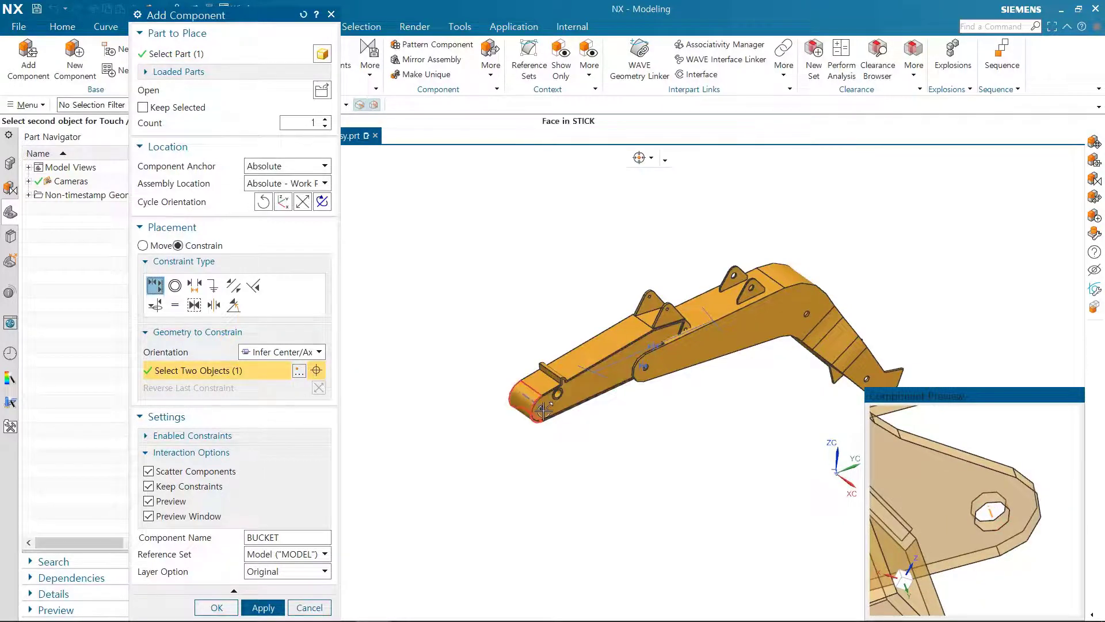
{"action": "scroll", "coordinate": [552, 403], "scroll_direction": "up", "scroll_amount": 8}
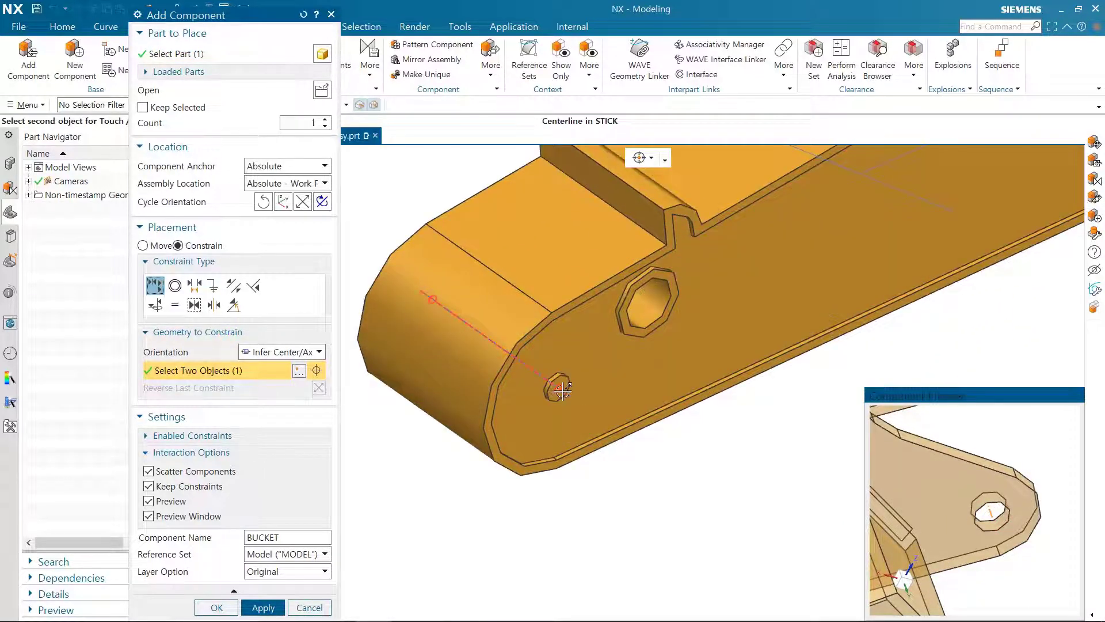
{"action": "left_click", "coordinate": [563, 390]}
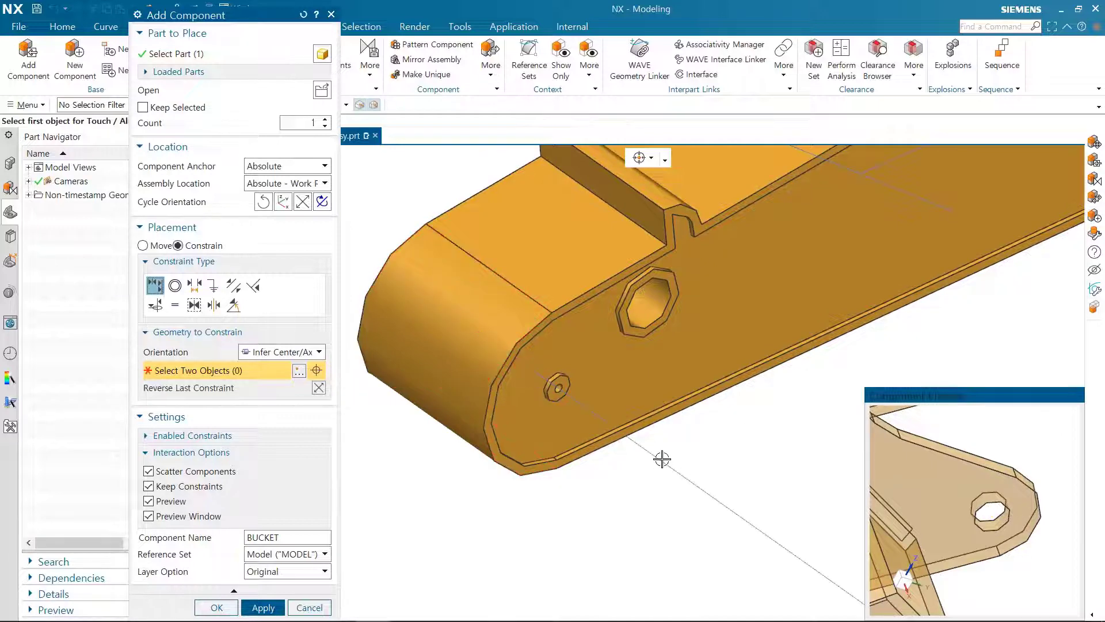
{"action": "scroll", "coordinate": [662, 459], "scroll_direction": "down", "scroll_amount": 5}
{"action": "scroll", "coordinate": [957, 528], "scroll_direction": "down", "scroll_amount": 6}
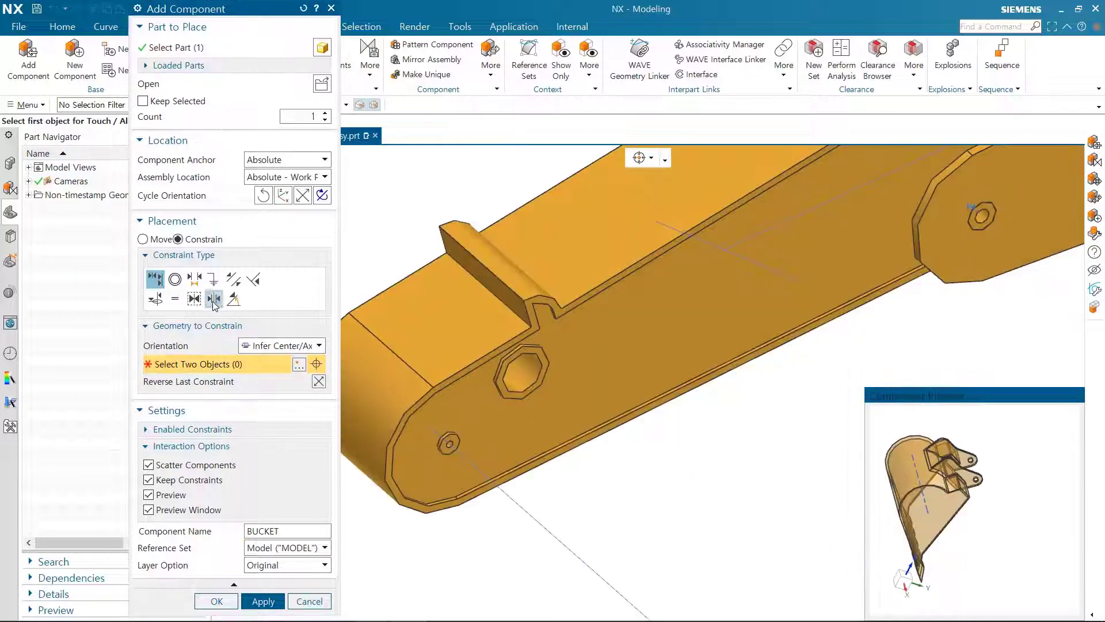
Step: Switch to a 2 to 2 Center constraint and pick the outer faces of the bucket's two mounting lugs as the first pair
{"action": "left_click", "coordinate": [214, 305]}
{"action": "left_click", "coordinate": [271, 348]}
{"action": "left_click", "coordinate": [268, 386]}
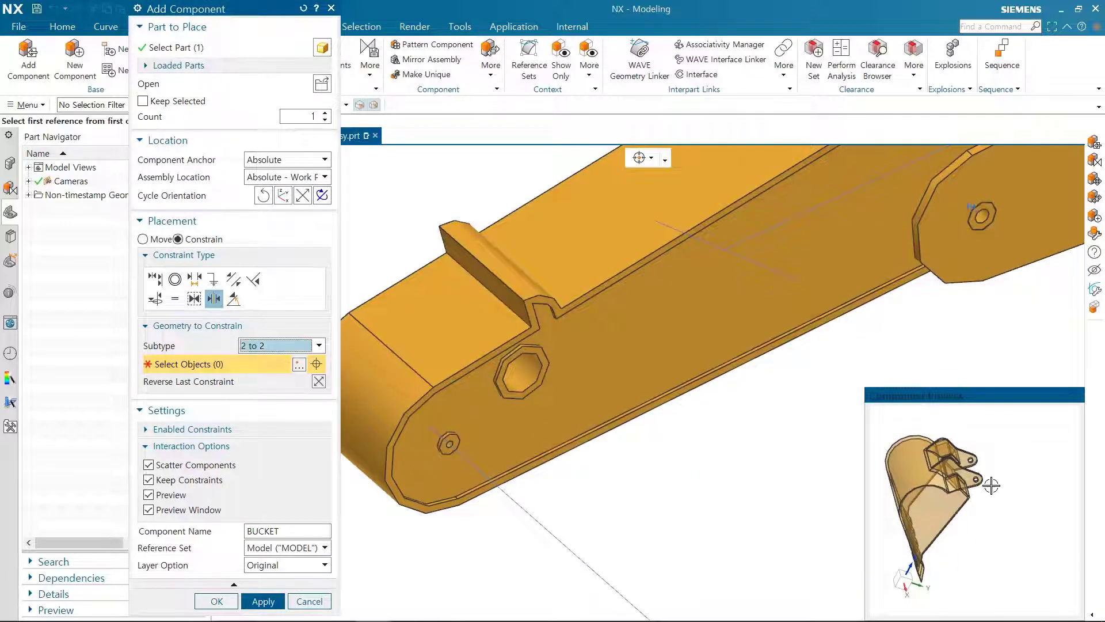
{"action": "scroll", "coordinate": [979, 482], "scroll_direction": "up", "scroll_amount": 4}
{"action": "left_click", "coordinate": [950, 473]}
{"action": "scroll", "coordinate": [950, 474], "scroll_direction": "down", "scroll_amount": 3}
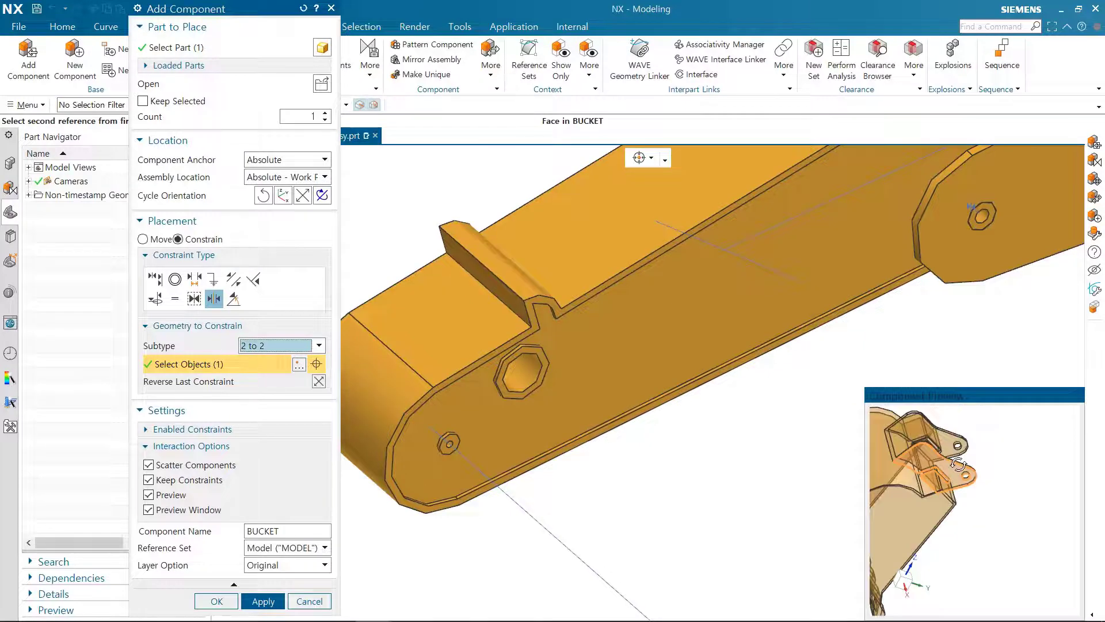
{"action": "middle_click_drag", "start_coordinate": [950, 476], "coordinate": [1004, 483]}
{"action": "left_click", "coordinate": [1003, 484]}
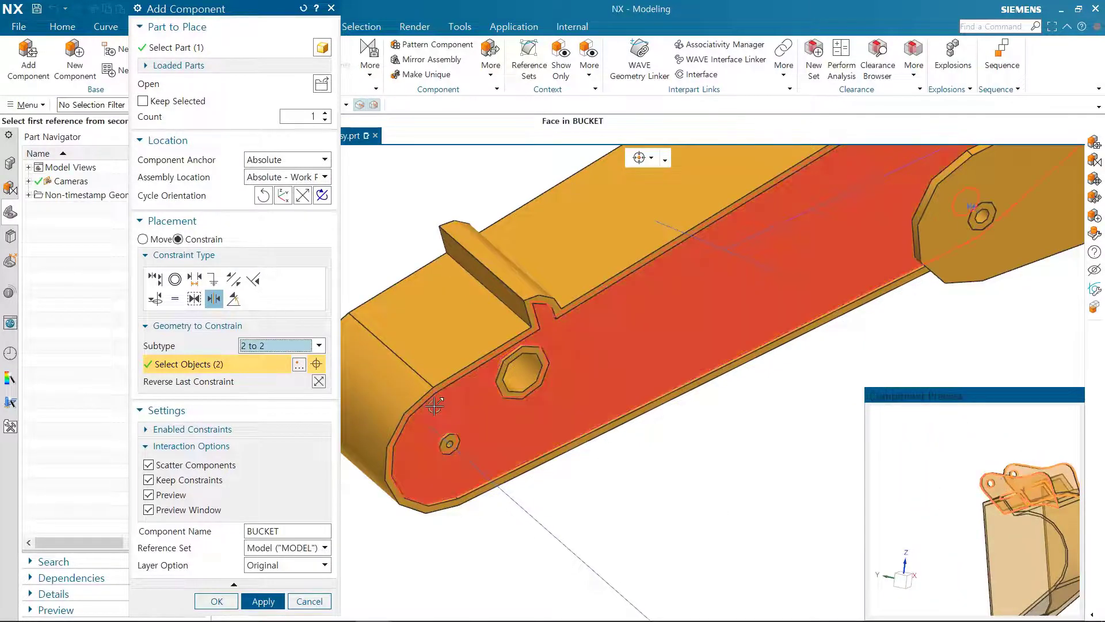
Step: Pick the stick's two opposite side faces as the second pair to center the bucket, and add it to the assembly
{"action": "left_click", "coordinate": [431, 391]}
{"action": "middle_click_drag", "start_coordinate": [391, 395], "coordinate": [497, 434]}
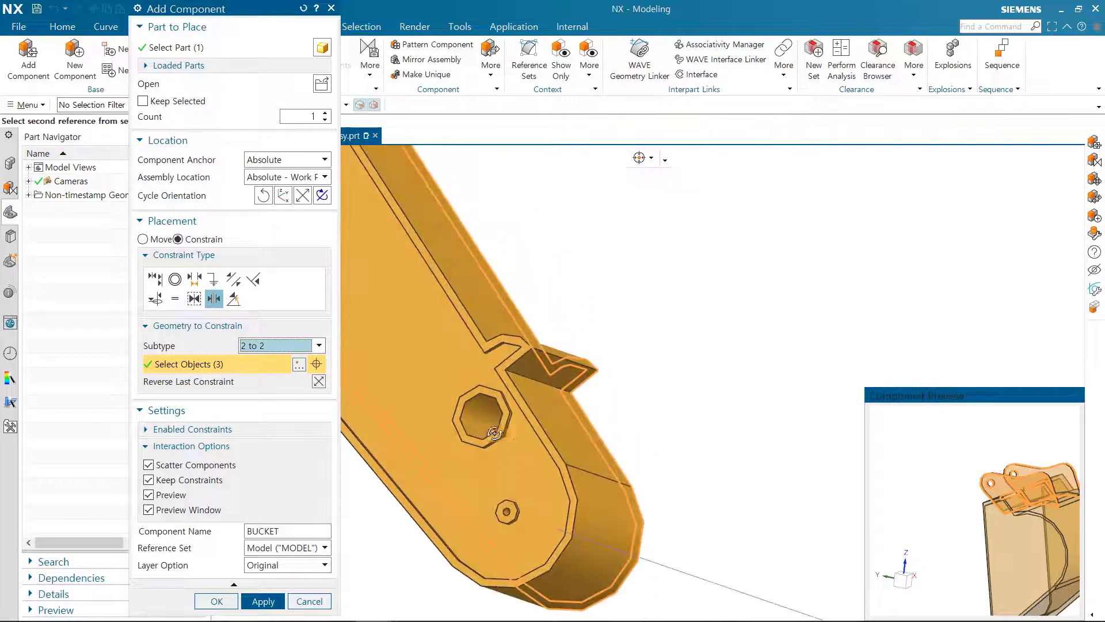
{"action": "left_click", "coordinate": [547, 442]}
{"action": "scroll", "coordinate": [639, 444], "scroll_direction": "down", "scroll_amount": 5}
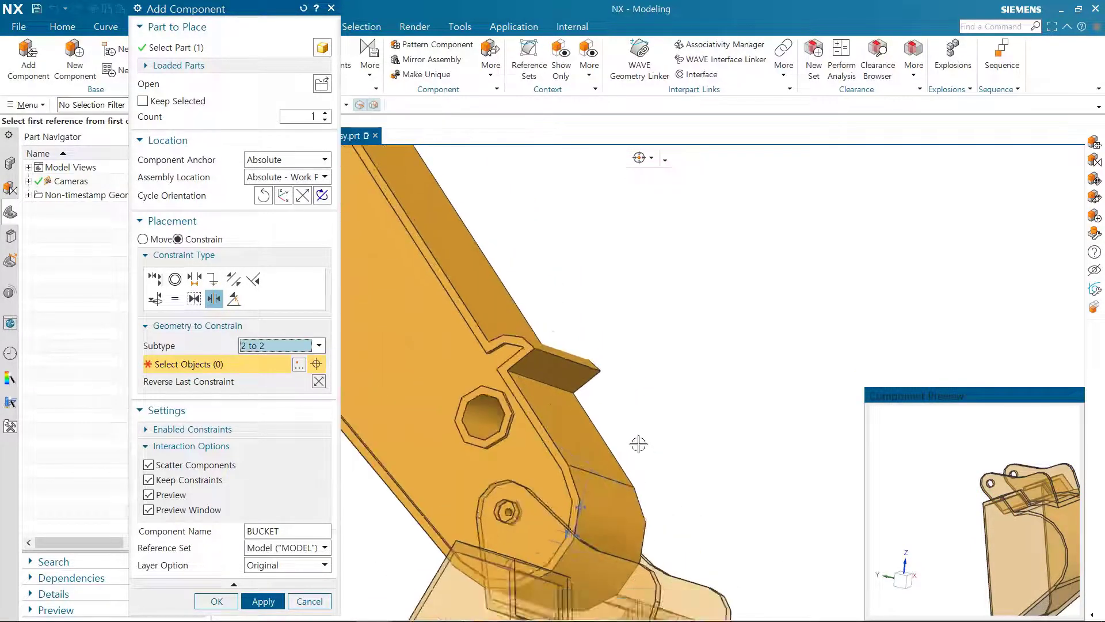
{"action": "middle_click_drag", "start_coordinate": [652, 453], "coordinate": [617, 377]}
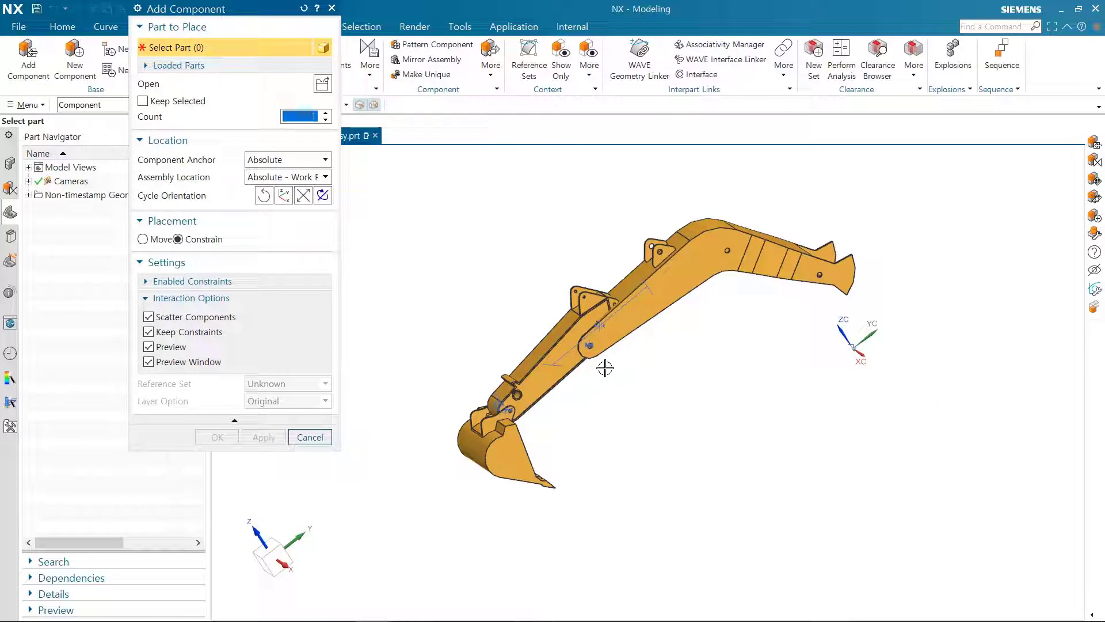
Step: Load compression_link.prt as the next component to place in the assembly
{"action": "scroll", "coordinate": [588, 373], "scroll_direction": "up", "scroll_amount": 3}
{"action": "scroll", "coordinate": [588, 371], "scroll_direction": "down", "scroll_amount": 1}
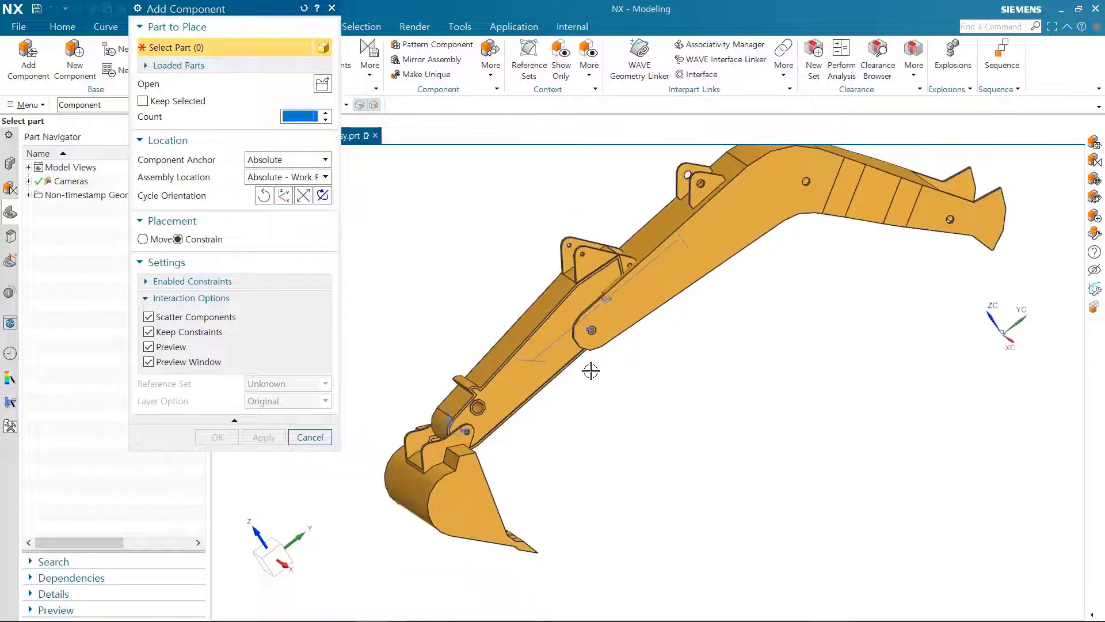
{"action": "middle_click_drag", "start_coordinate": [590, 372], "coordinate": [574, 393], "text": "shift"}
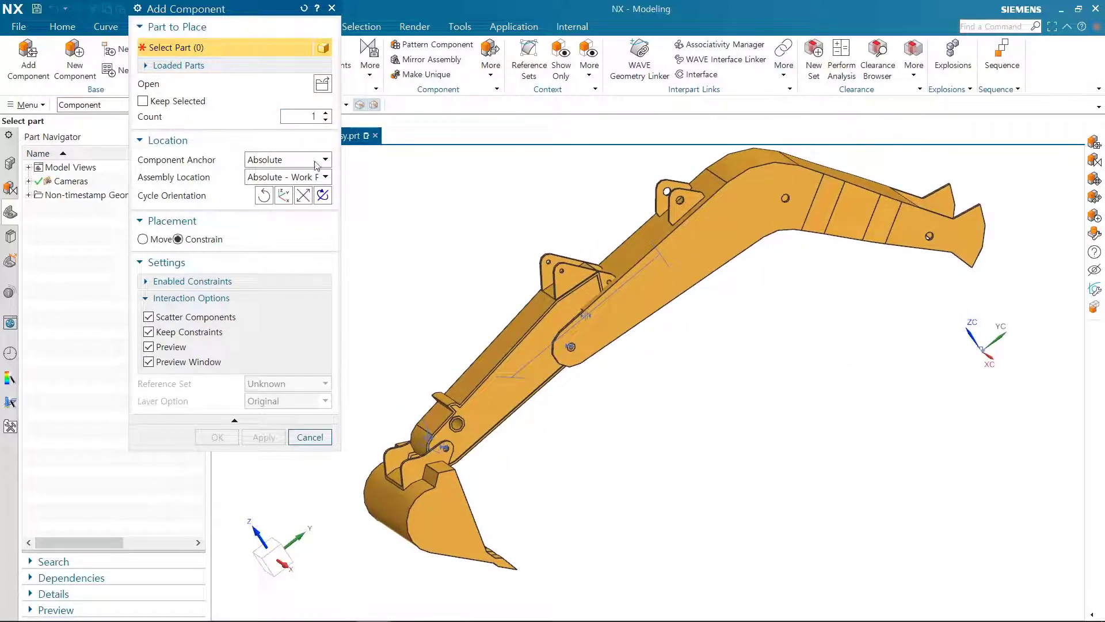
{"action": "left_click", "coordinate": [322, 84]}
{"action": "left_click", "coordinate": [230, 164]}
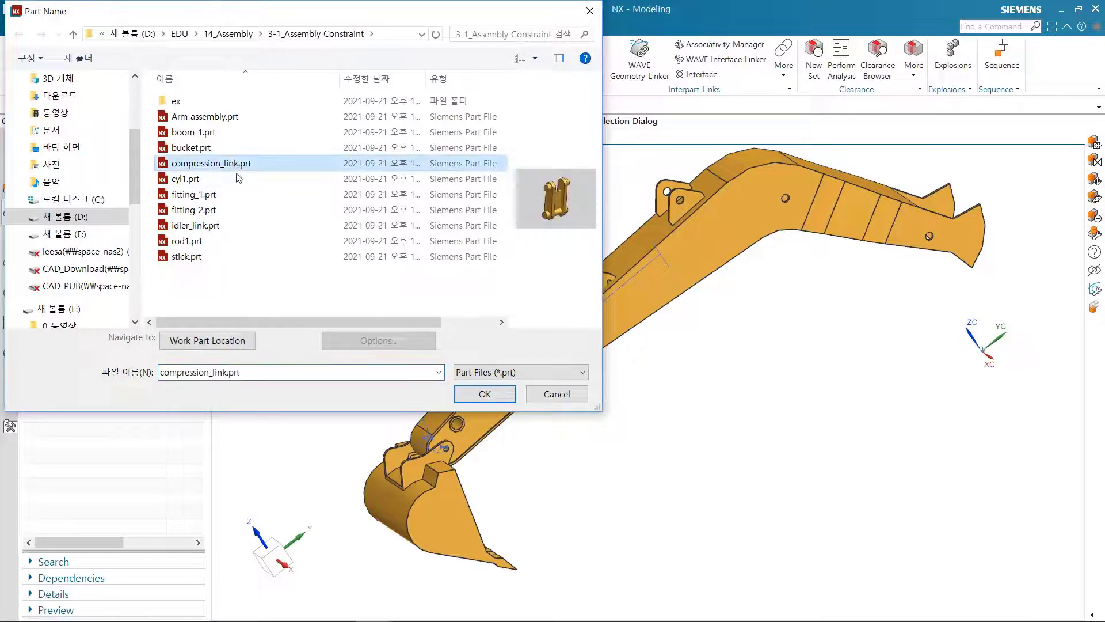
{"action": "left_click", "coordinate": [483, 395]}
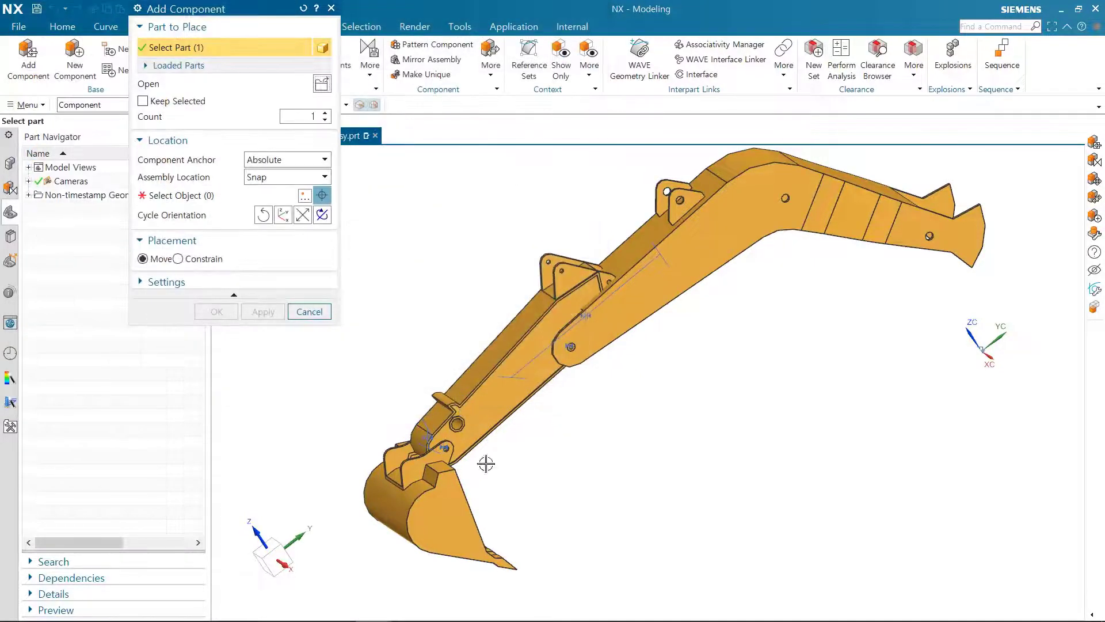
Step: Set the compression link's assembly location to Absolute - Work Part and its placement to Constrain
{"action": "left_click", "coordinate": [290, 176]}
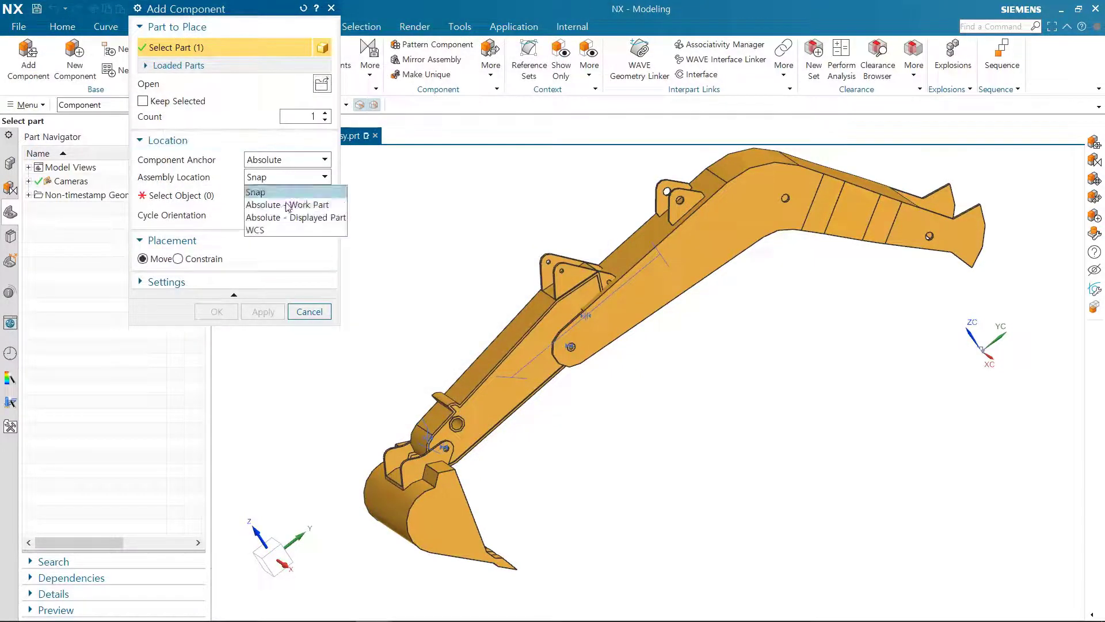
{"action": "left_click", "coordinate": [286, 204]}
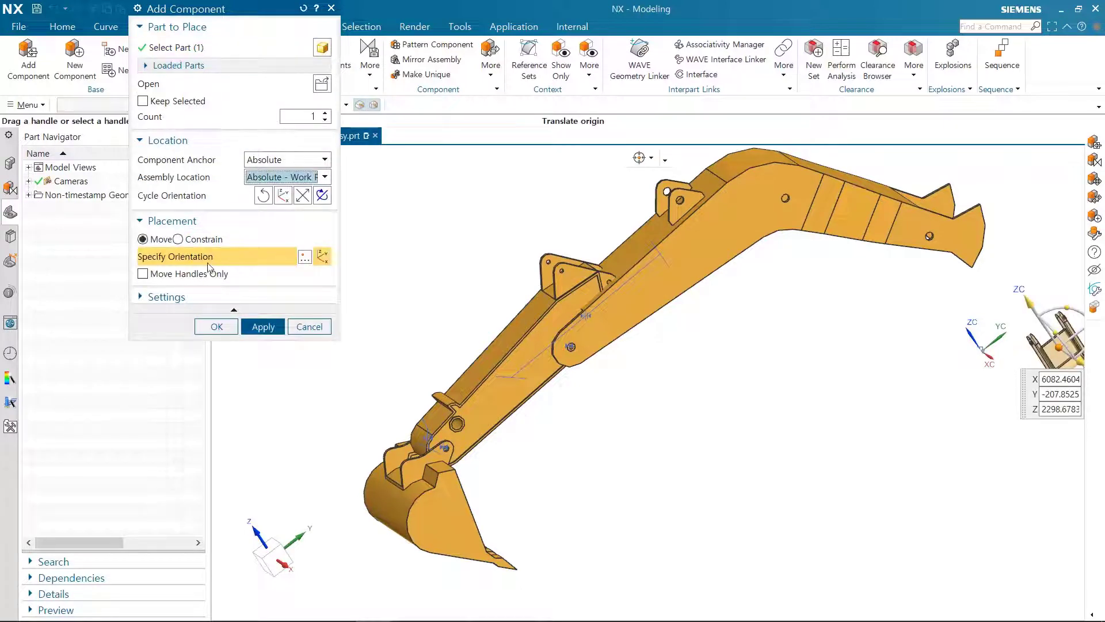
{"action": "left_click", "coordinate": [177, 239]}
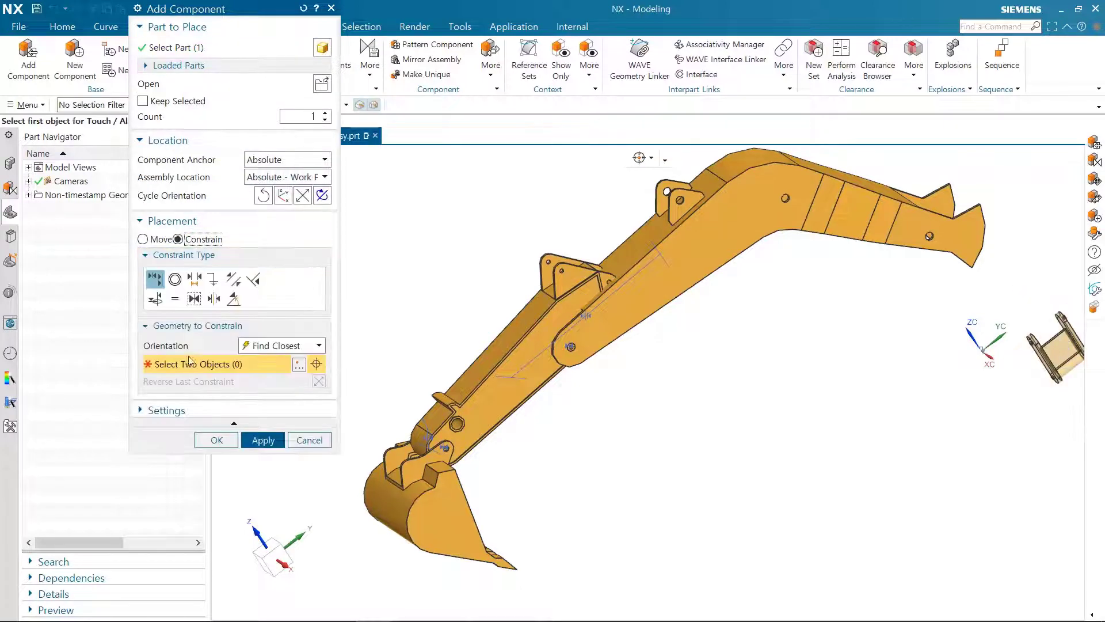
Step: Turn on the component preview window in the interaction options and orient the compression link in it
{"action": "left_click", "coordinate": [183, 411]}
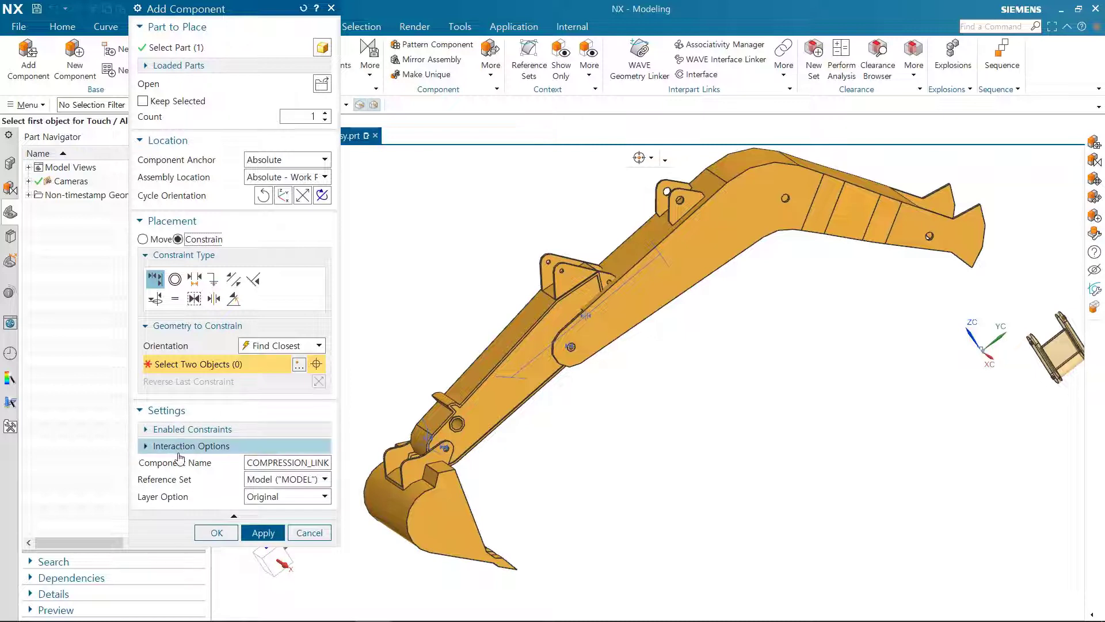
{"action": "left_click", "coordinate": [178, 445]}
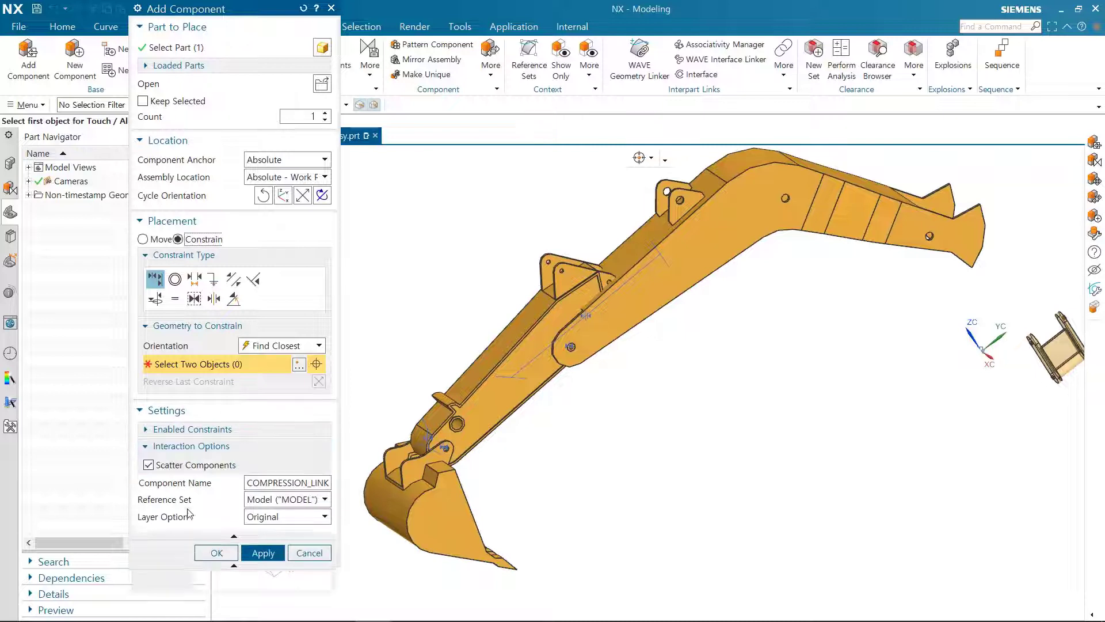
{"action": "left_click", "coordinate": [172, 410]}
{"action": "middle_click_drag", "start_coordinate": [1002, 576], "coordinate": [1025, 539]}
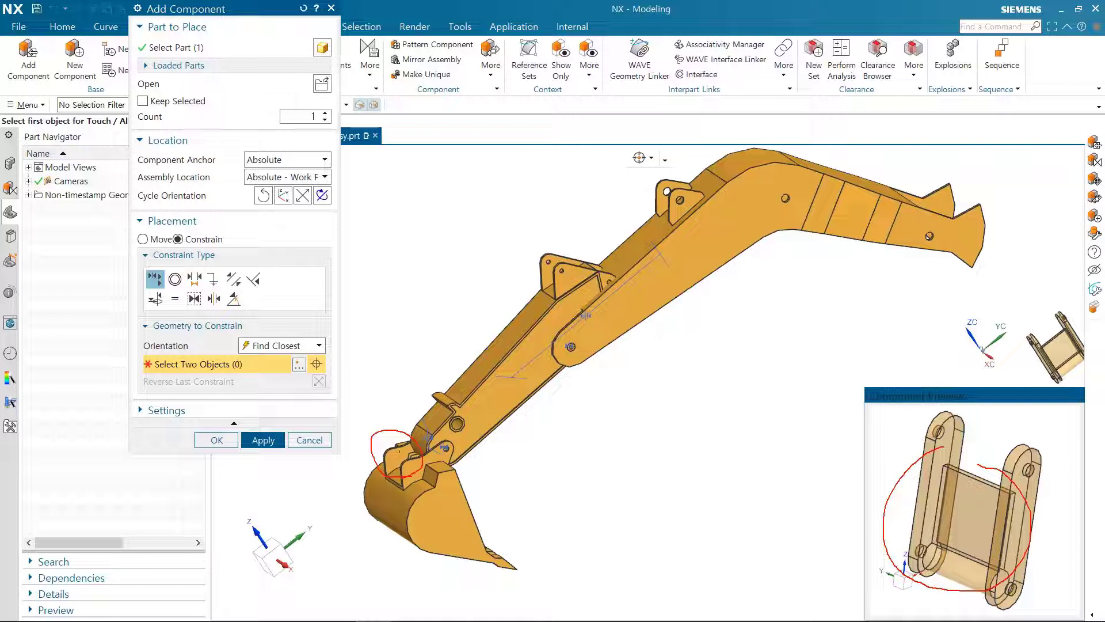
{"action": "key", "text": "e"}
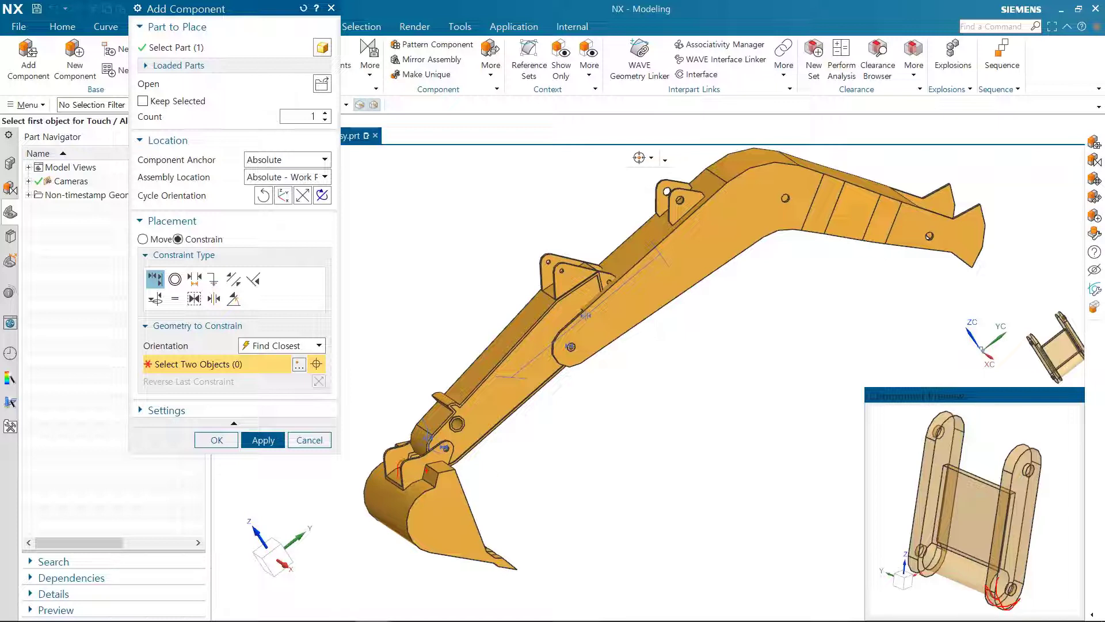
{"action": "key", "text": "Escape"}
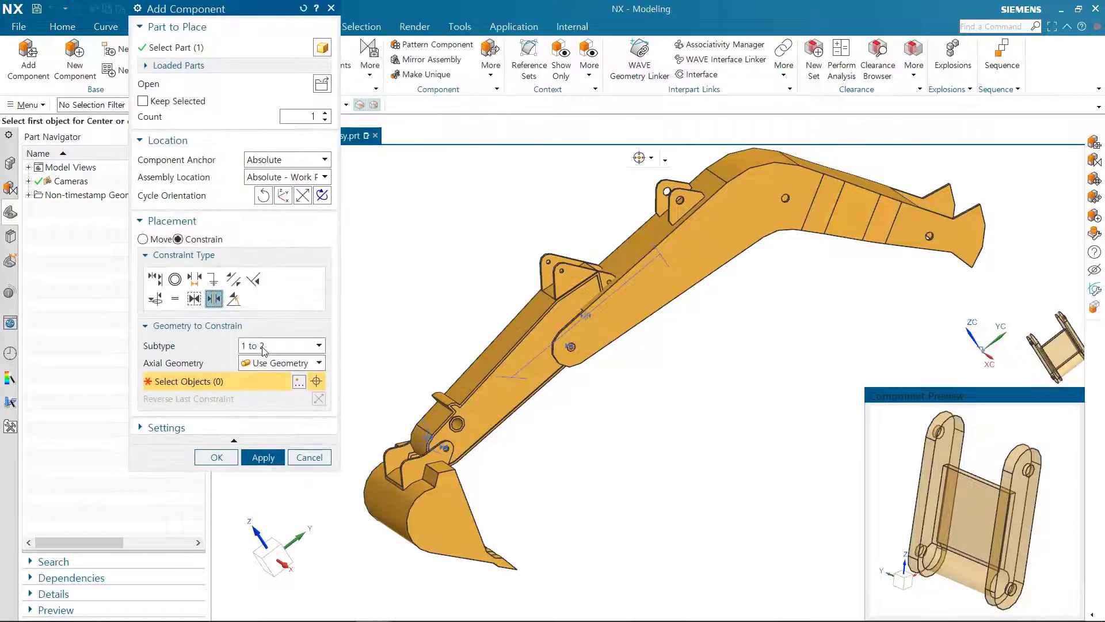
Step: Set up a 2 to 2 Center constraint and pick the faces of the bucket's two mounting lugs as the first pair
{"action": "left_click", "coordinate": [276, 346]}
{"action": "left_click", "coordinate": [268, 381]}
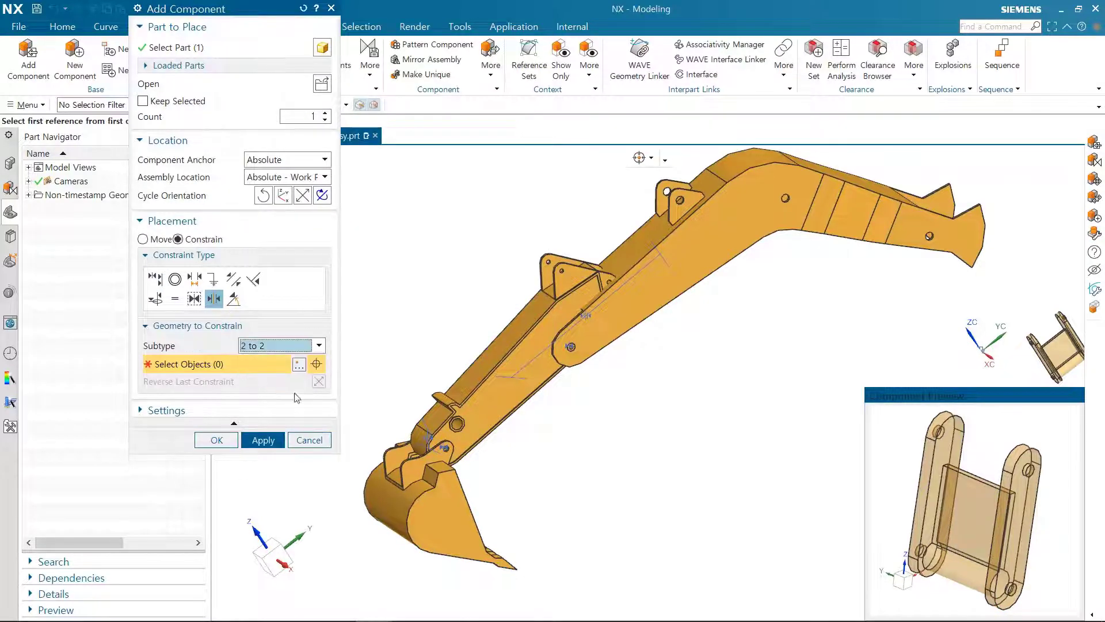
{"action": "left_click", "coordinate": [406, 455]}
{"action": "middle_click_drag", "start_coordinate": [398, 444], "coordinate": [506, 469]}
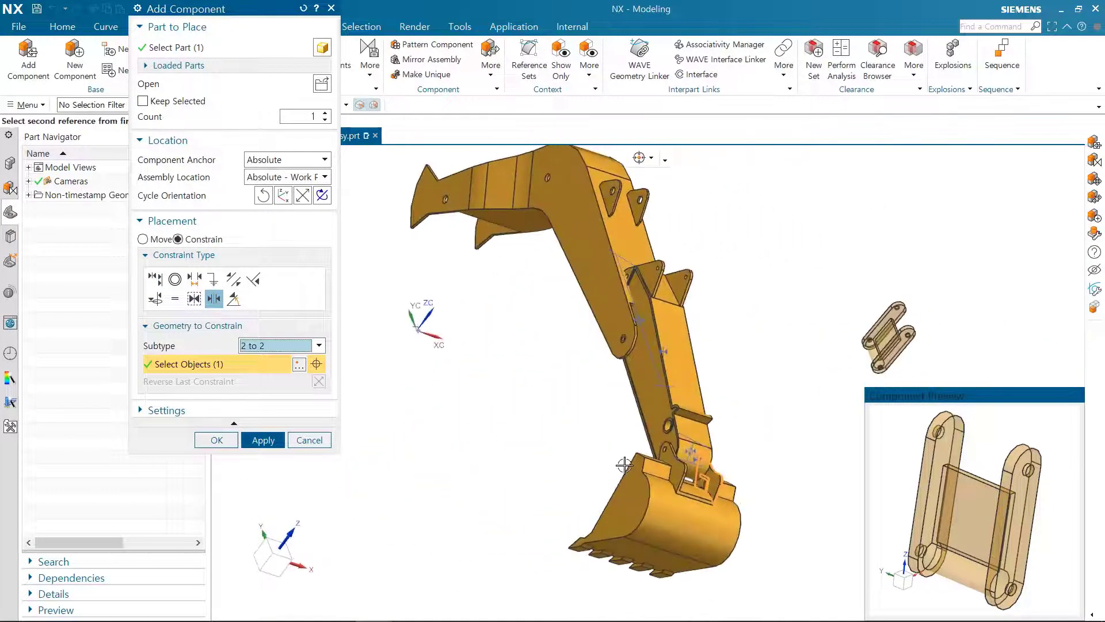
{"action": "scroll", "coordinate": [662, 478], "scroll_direction": "up", "scroll_amount": 5}
{"action": "left_click", "coordinate": [679, 479]}
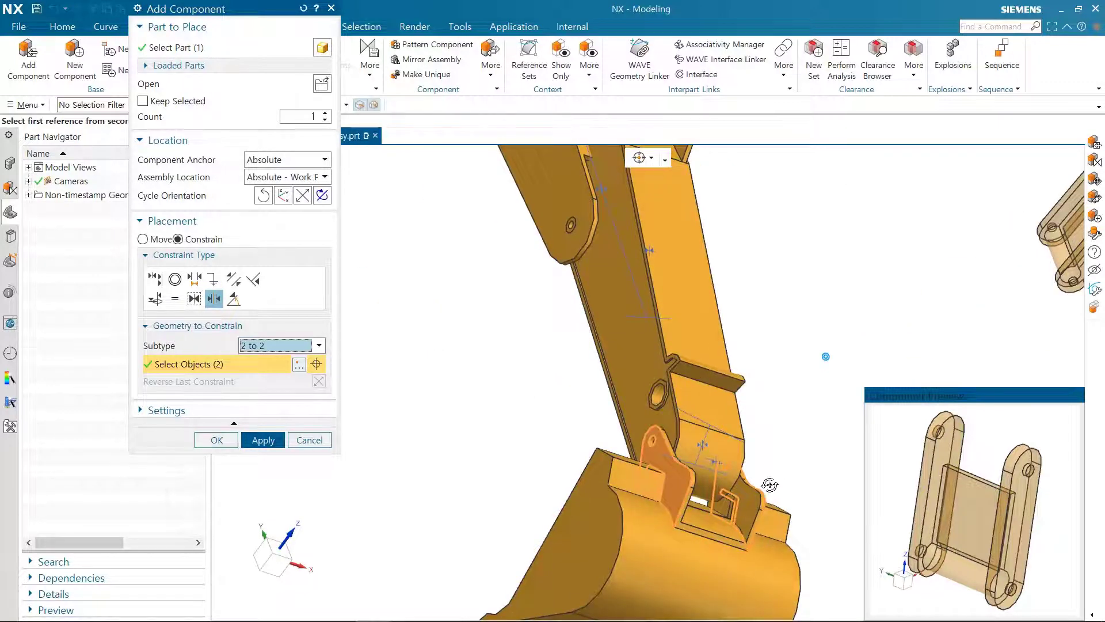
Step: Pick the side faces of the compression link's two arms as the second pair to center it between the bucket lugs
{"action": "middle_click_drag", "start_coordinate": [770, 486], "coordinate": [864, 461]}
{"action": "middle_click_drag", "start_coordinate": [950, 472], "coordinate": [987, 474]}
{"action": "left_click", "coordinate": [1009, 476]}
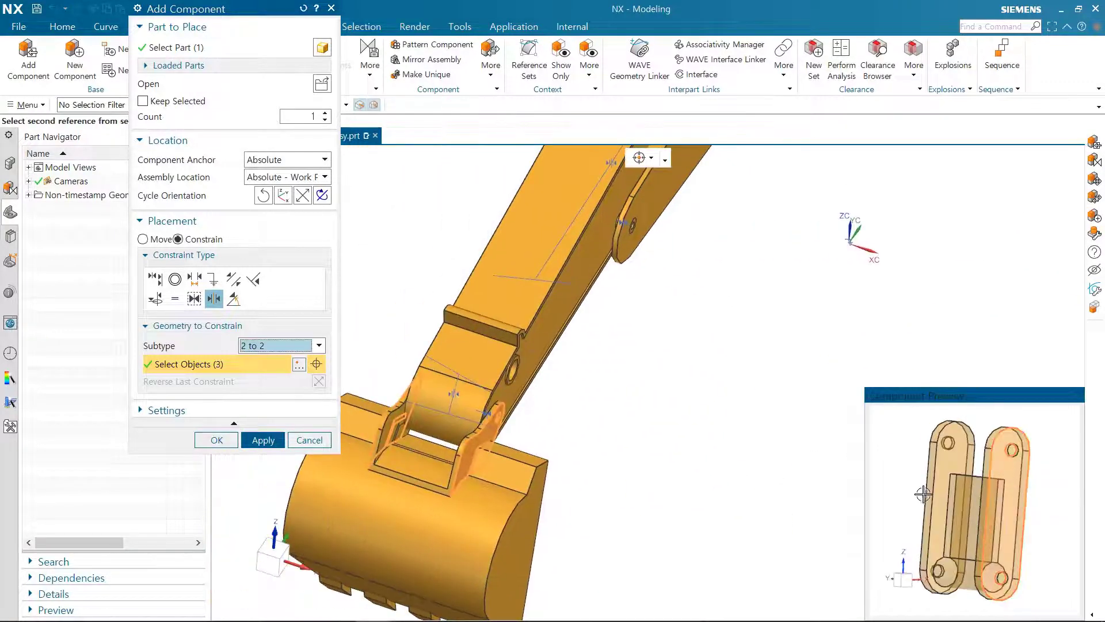
{"action": "middle_click_drag", "start_coordinate": [934, 502], "coordinate": [940, 481]}
{"action": "left_click", "coordinate": [932, 490]}
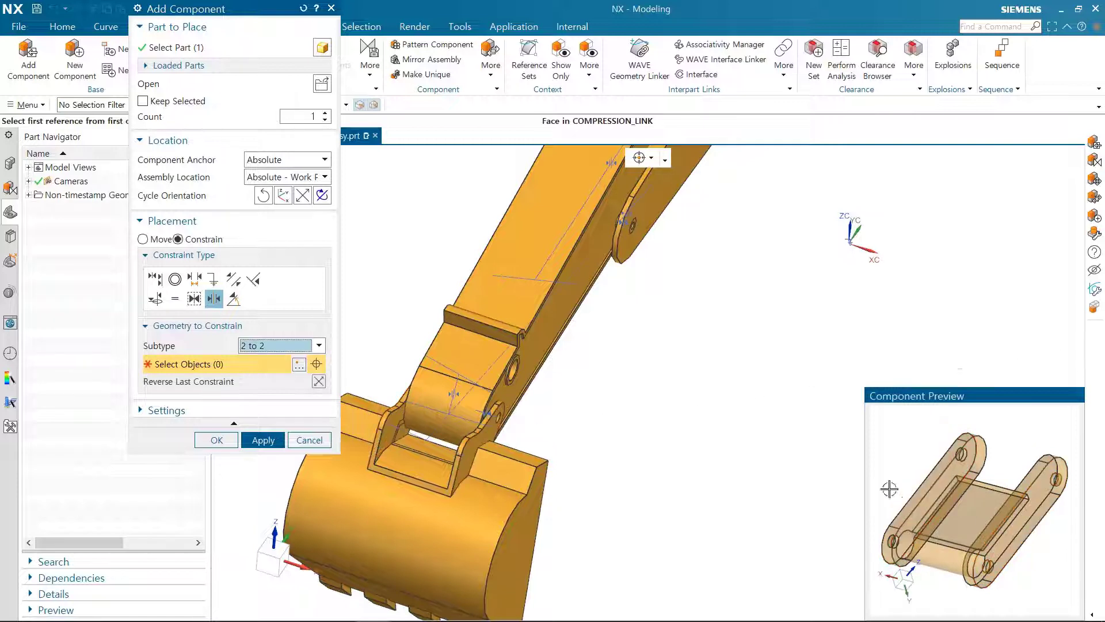
{"action": "middle_click_drag", "start_coordinate": [889, 506], "coordinate": [862, 521]}
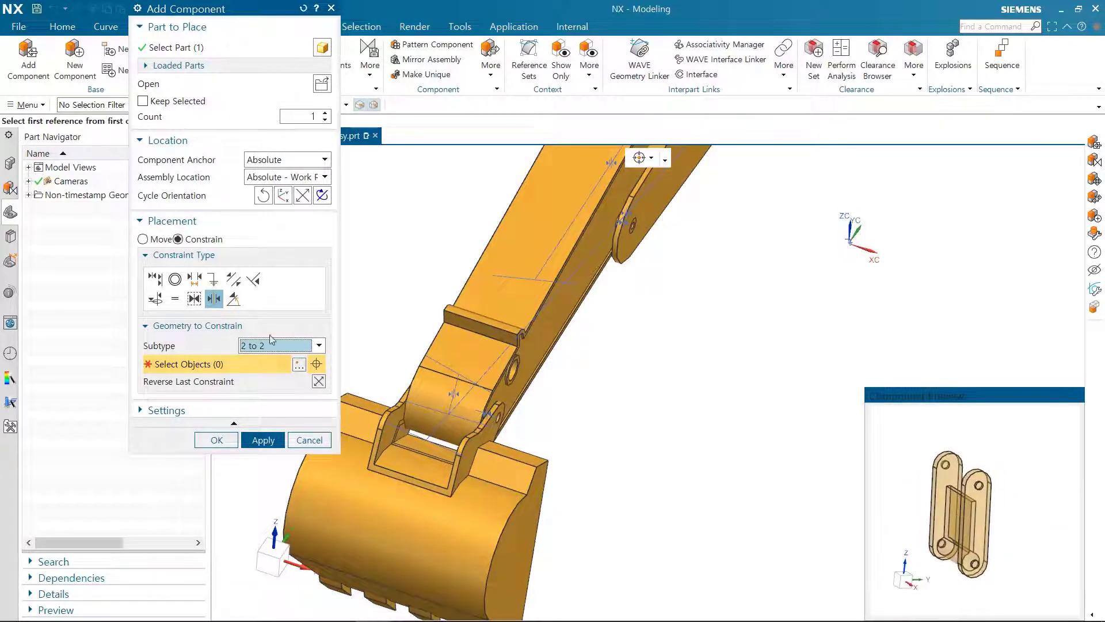
Step: Align the compression link's lower pin centerline with the bucket lug's rear centerline using Infer Center/Axis, and add the link to the assembly
{"action": "left_click", "coordinate": [156, 279]}
{"action": "left_click", "coordinate": [319, 345]}
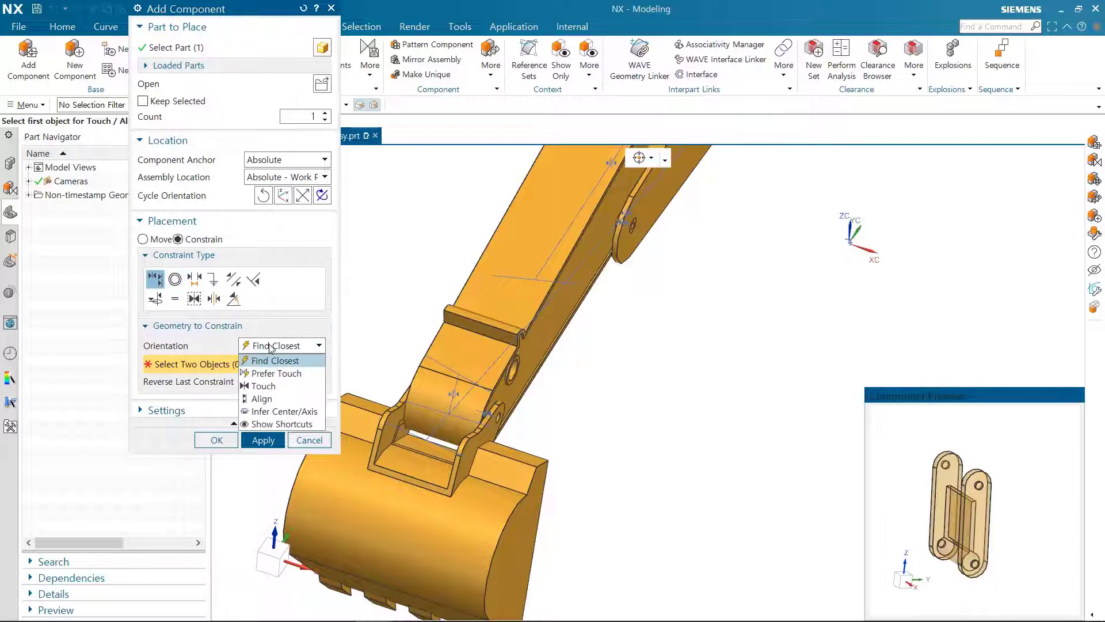
{"action": "left_click", "coordinate": [281, 411]}
{"action": "scroll", "coordinate": [956, 536], "scroll_direction": "up", "scroll_amount": 5}
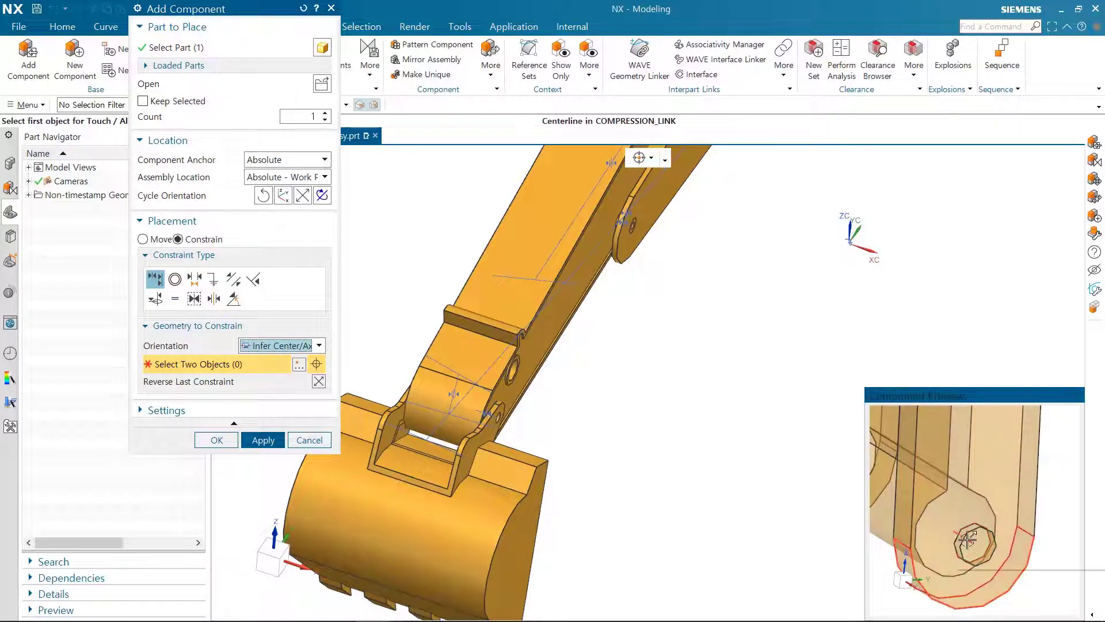
{"action": "left_click", "coordinate": [967, 539]}
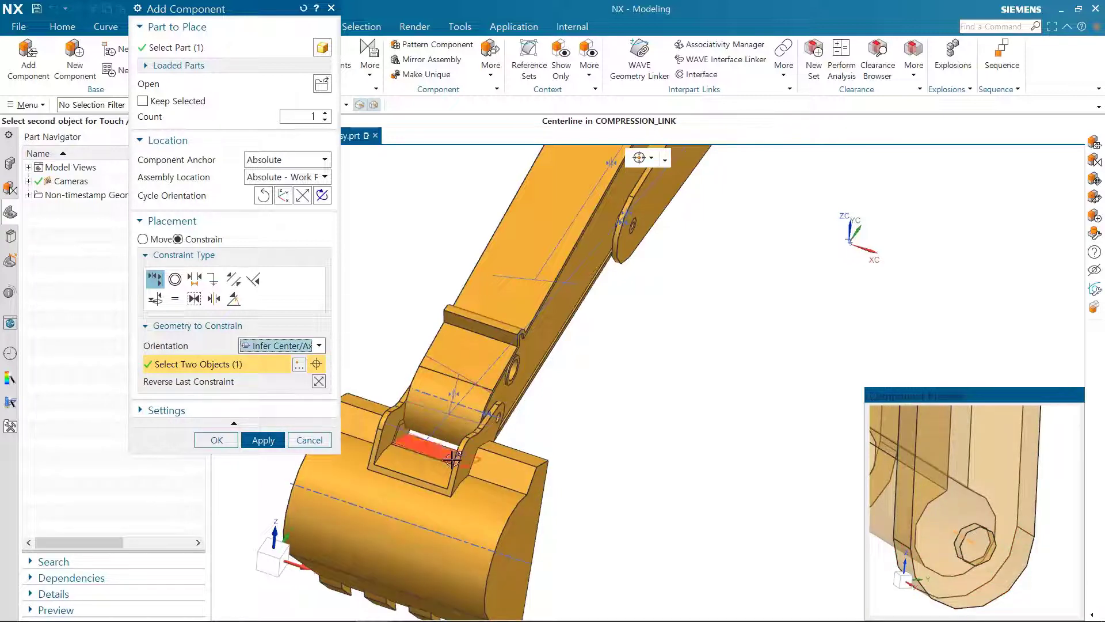
{"action": "scroll", "coordinate": [452, 458], "scroll_direction": "up", "scroll_amount": 5}
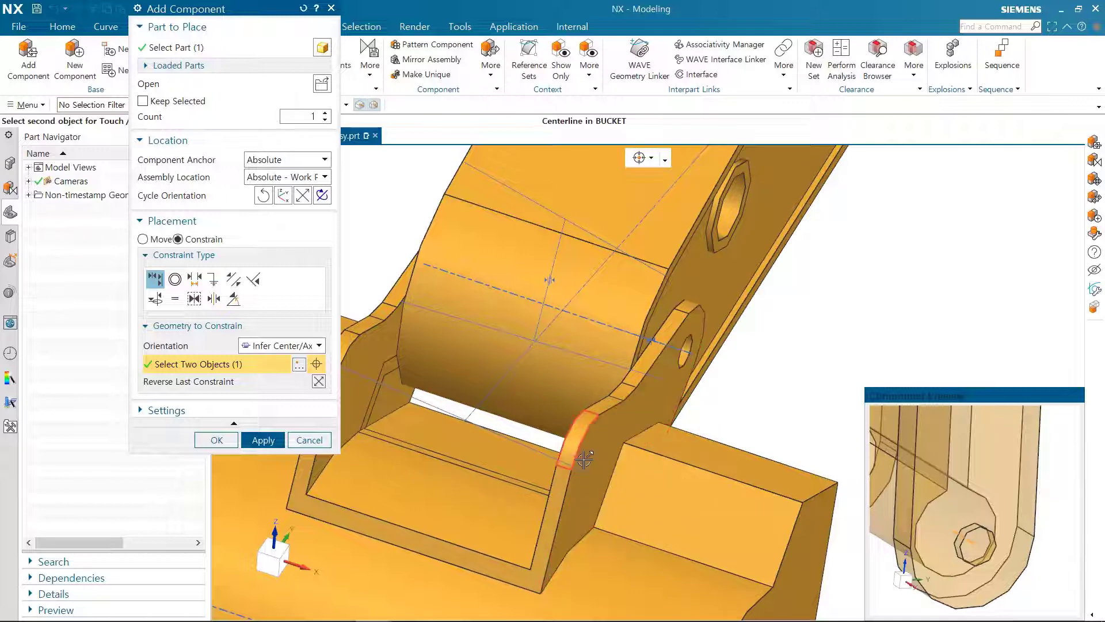
{"action": "left_click", "coordinate": [583, 459]}
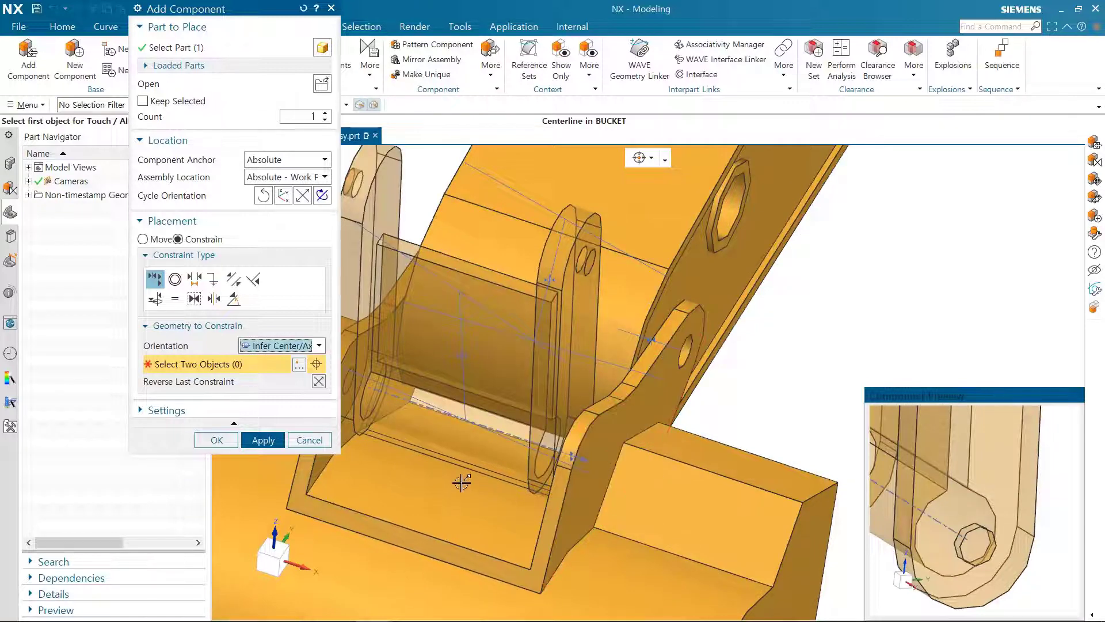
{"action": "scroll", "coordinate": [462, 482], "scroll_direction": "down", "scroll_amount": 3}
{"action": "left_click", "coordinate": [263, 440]}
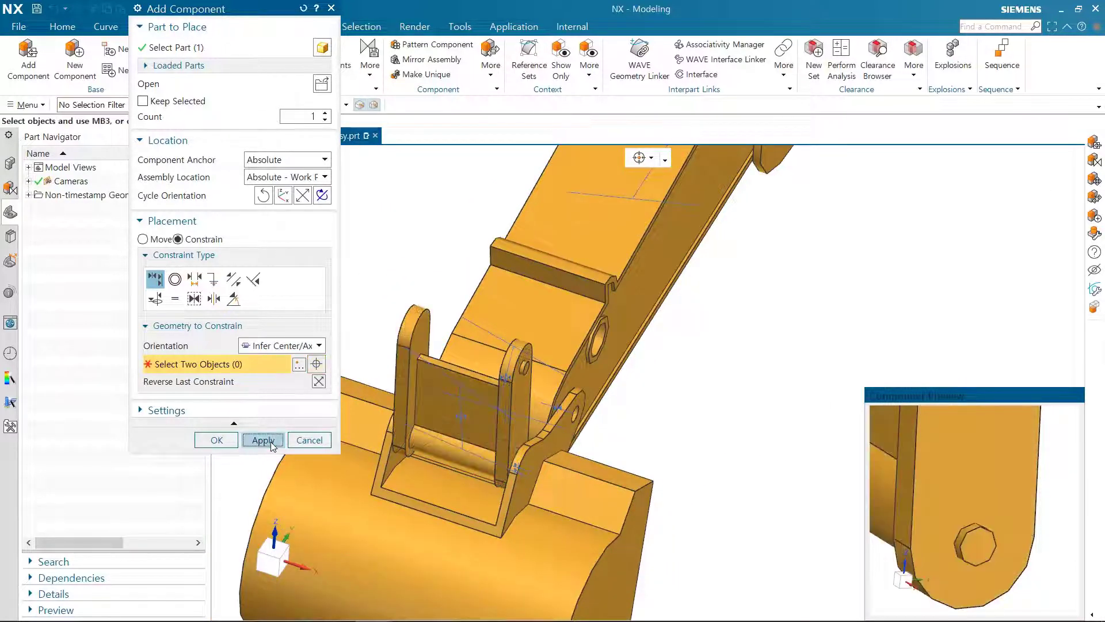
Step: Load idler_link.prt as the next component to place in the assembly
{"action": "key", "text": "ctrl+f"}
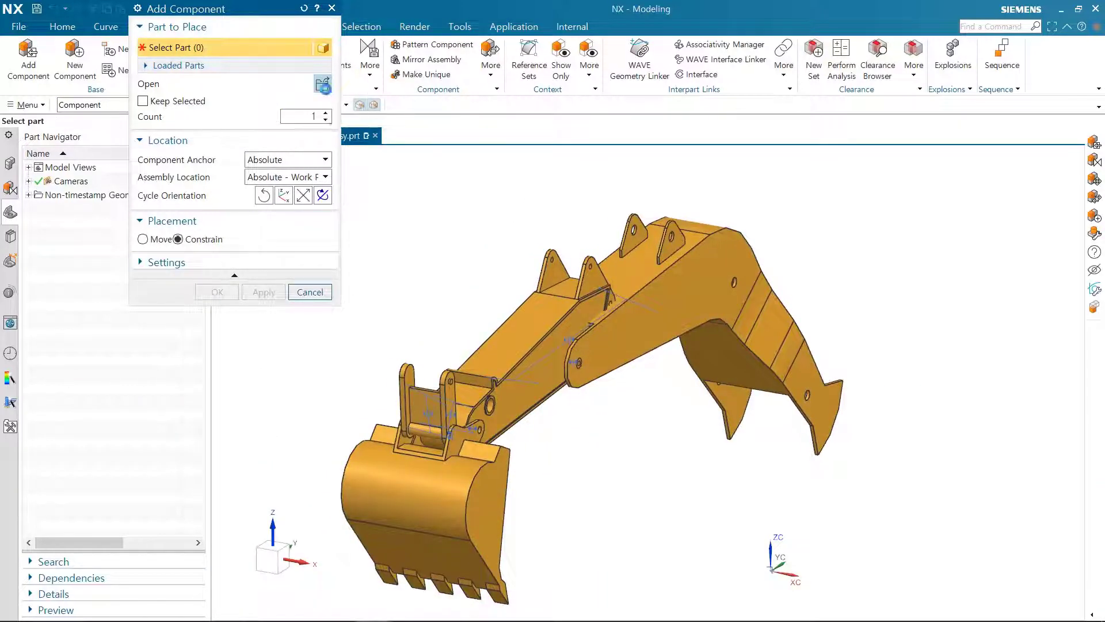
{"action": "left_click", "coordinate": [323, 85]}
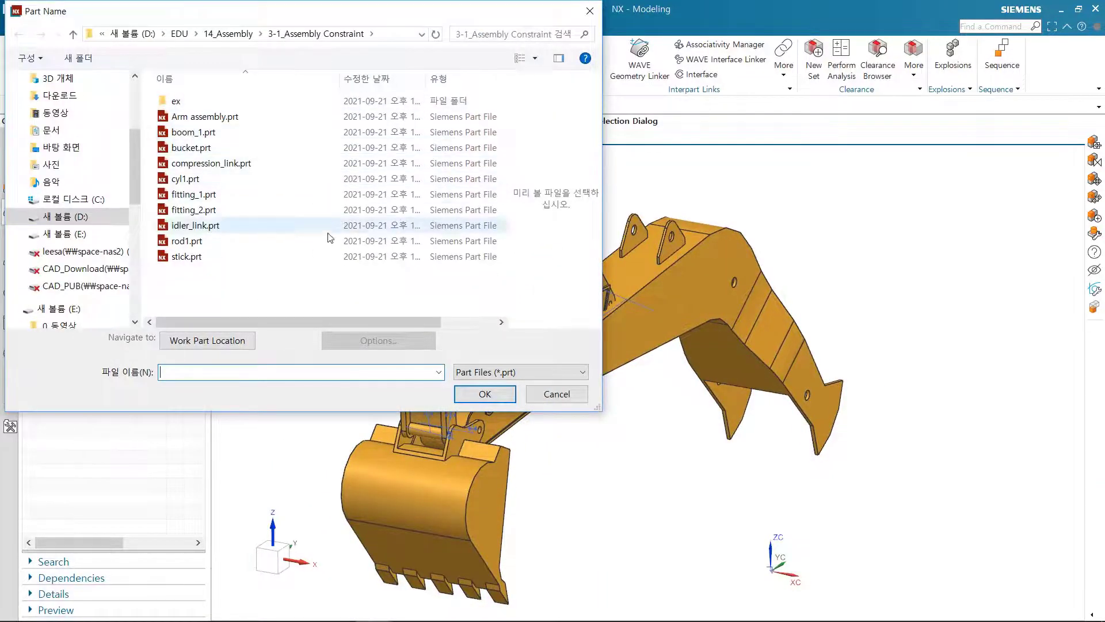
{"action": "left_click", "coordinate": [208, 228]}
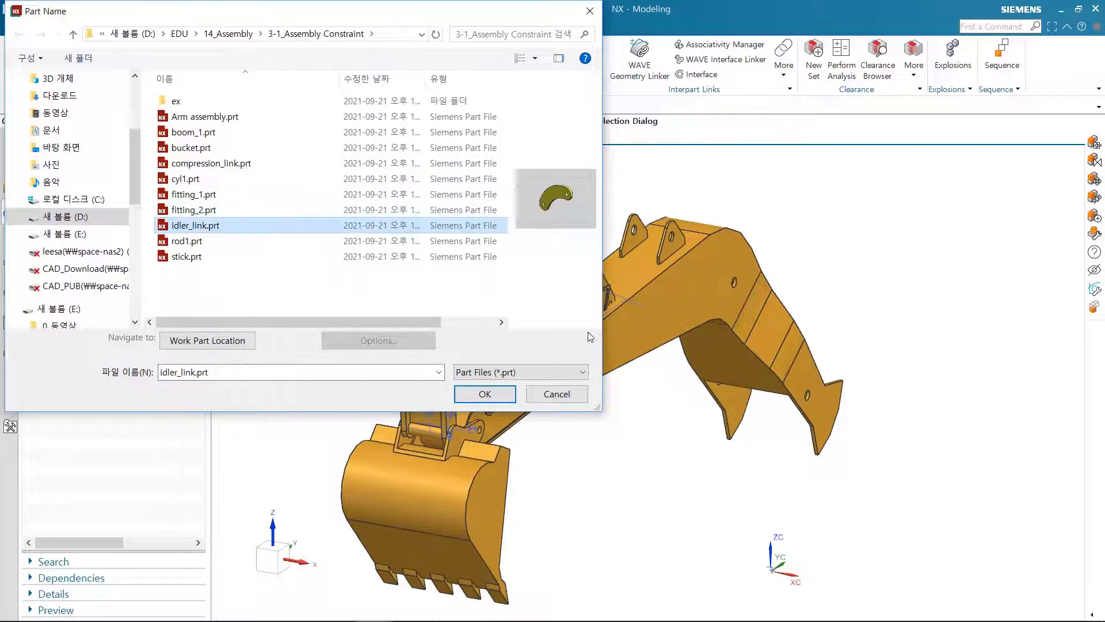
{"action": "left_click", "coordinate": [466, 396]}
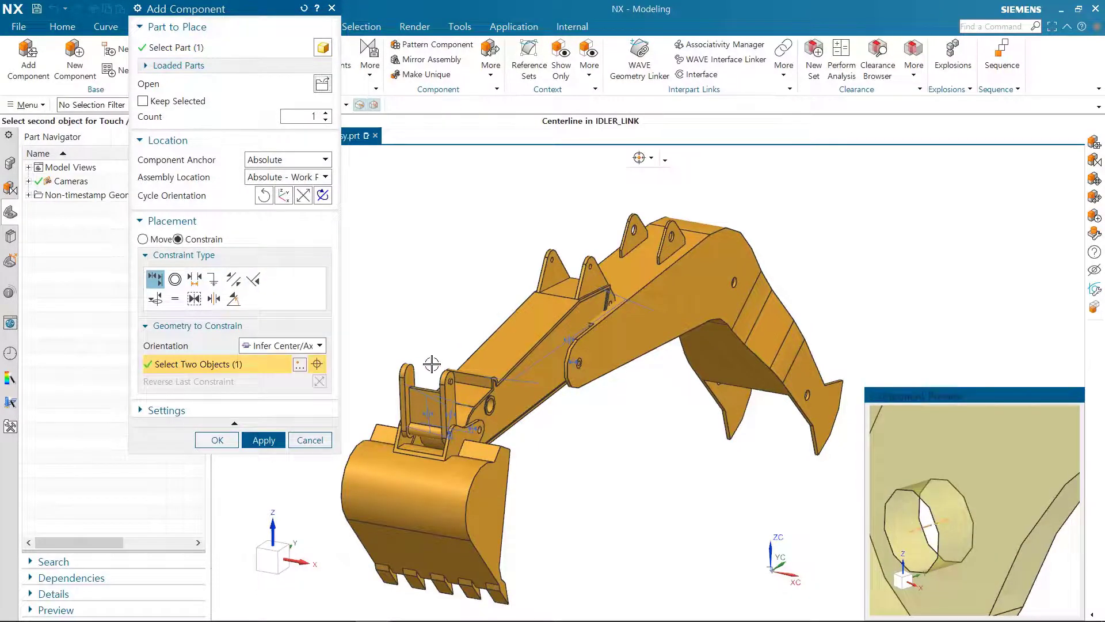
Step: Align the idler link's hole centerline with the pin at the compression link's upper end
{"action": "scroll", "coordinate": [432, 364], "scroll_direction": "up", "scroll_amount": 5}
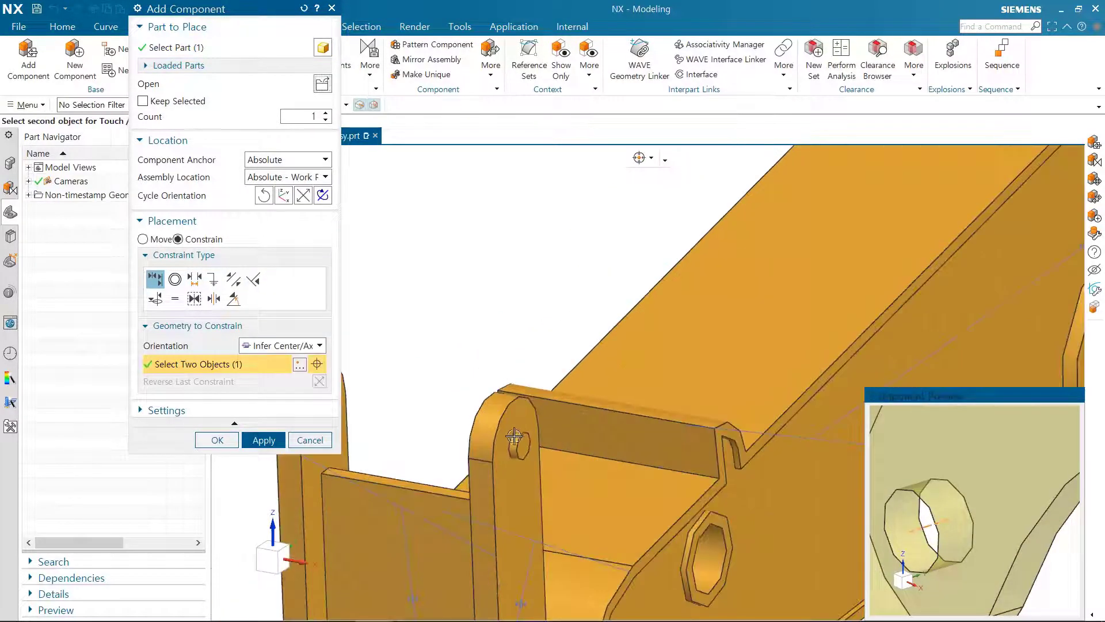
{"action": "scroll", "coordinate": [518, 441], "scroll_direction": "up", "scroll_amount": 4}
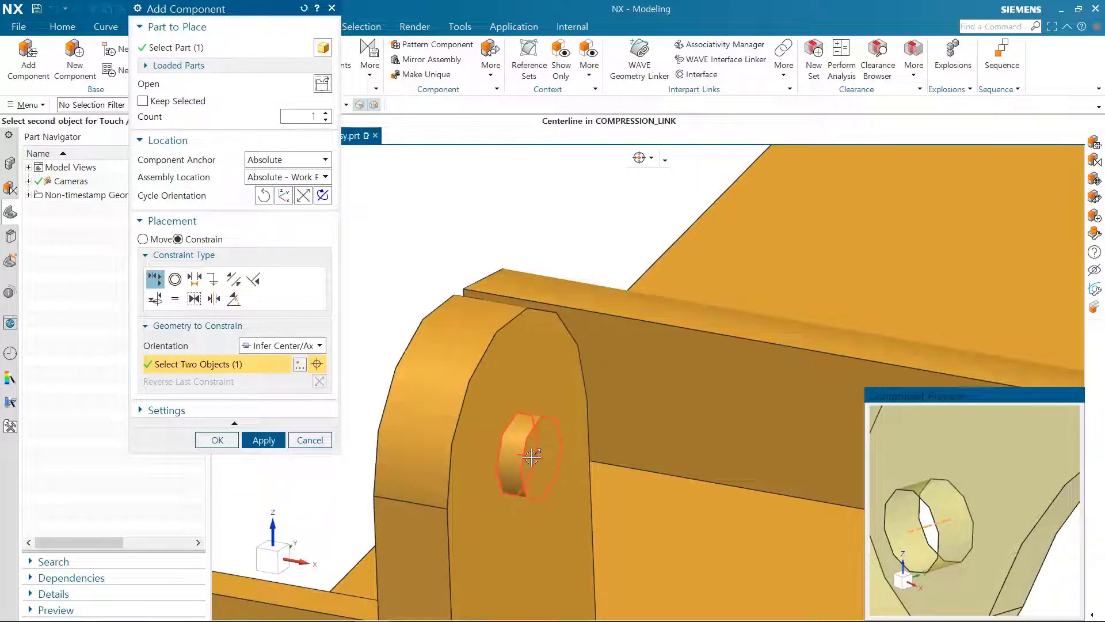
{"action": "left_click", "coordinate": [532, 457]}
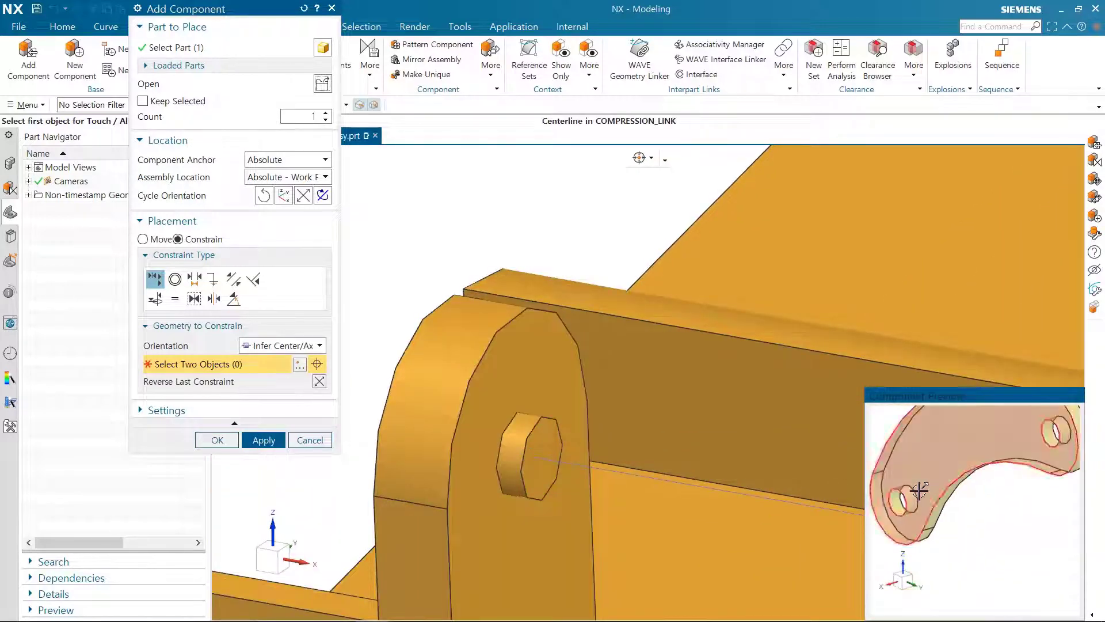
Step: Add a Touch constraint between the idler link's flat side face and the compression link's outer side face
{"action": "left_click", "coordinate": [271, 346]}
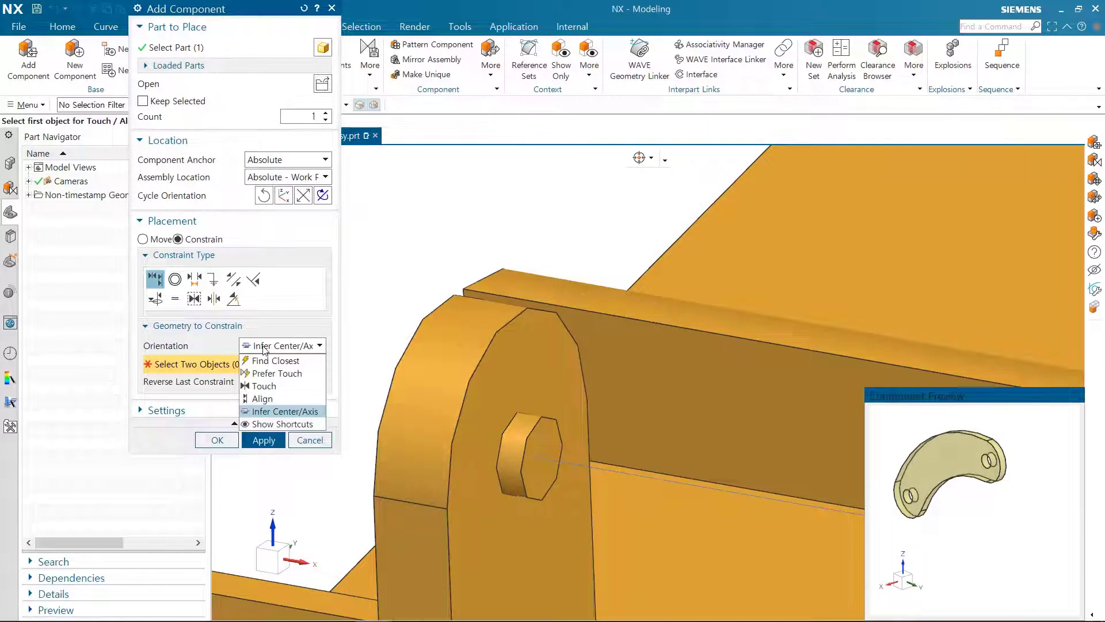
{"action": "left_click", "coordinate": [261, 387]}
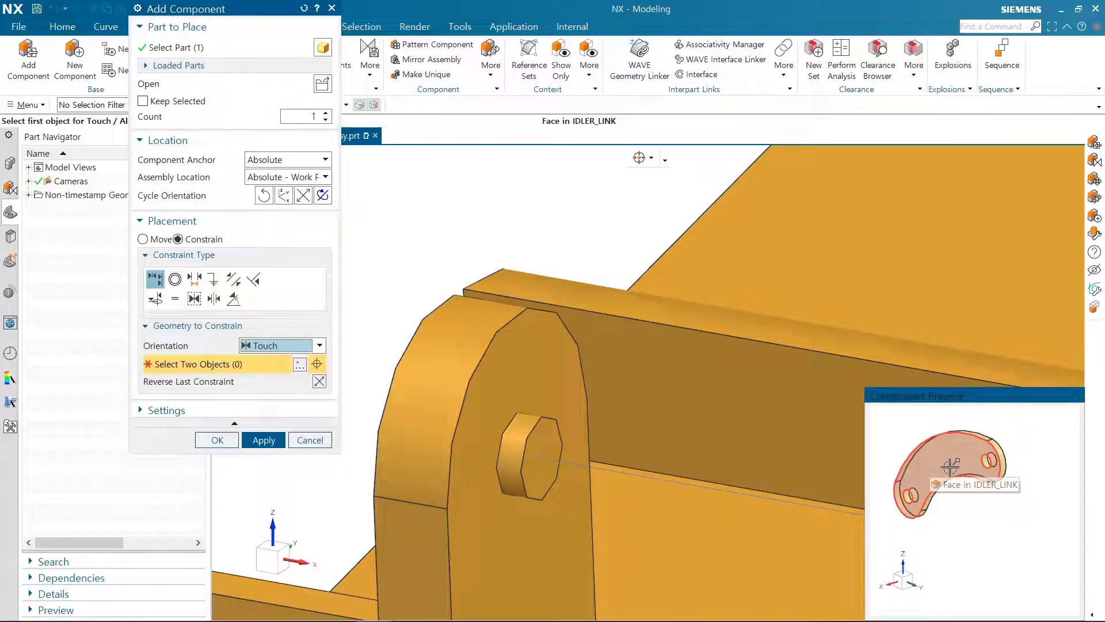
{"action": "middle_click_drag", "start_coordinate": [950, 466], "coordinate": [992, 497]}
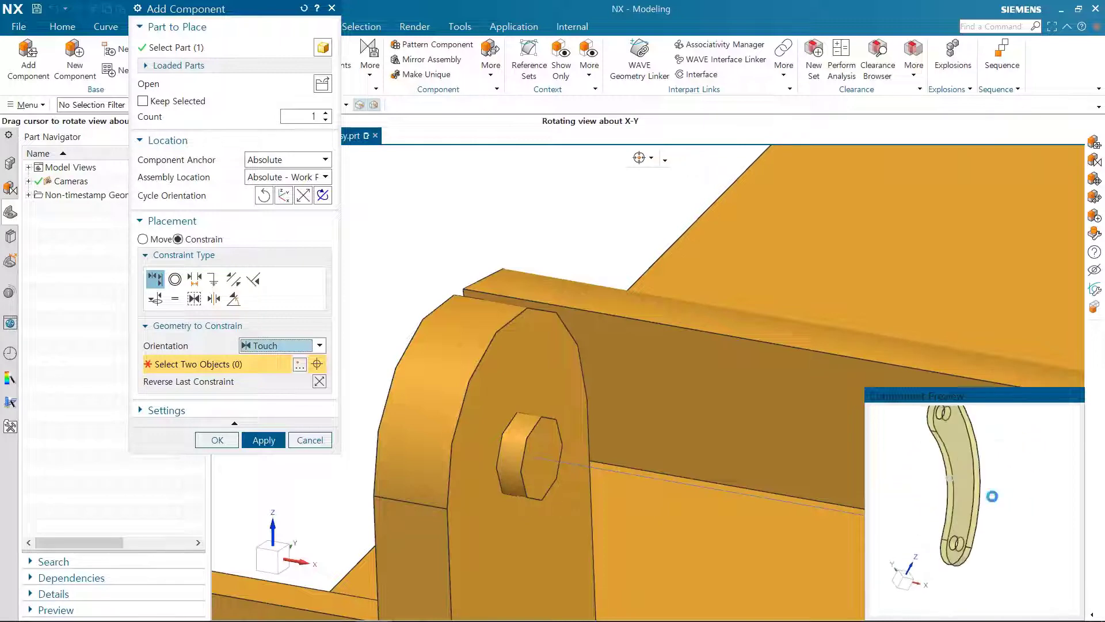
{"action": "left_click", "coordinate": [957, 490]}
{"action": "left_click", "coordinate": [511, 363]}
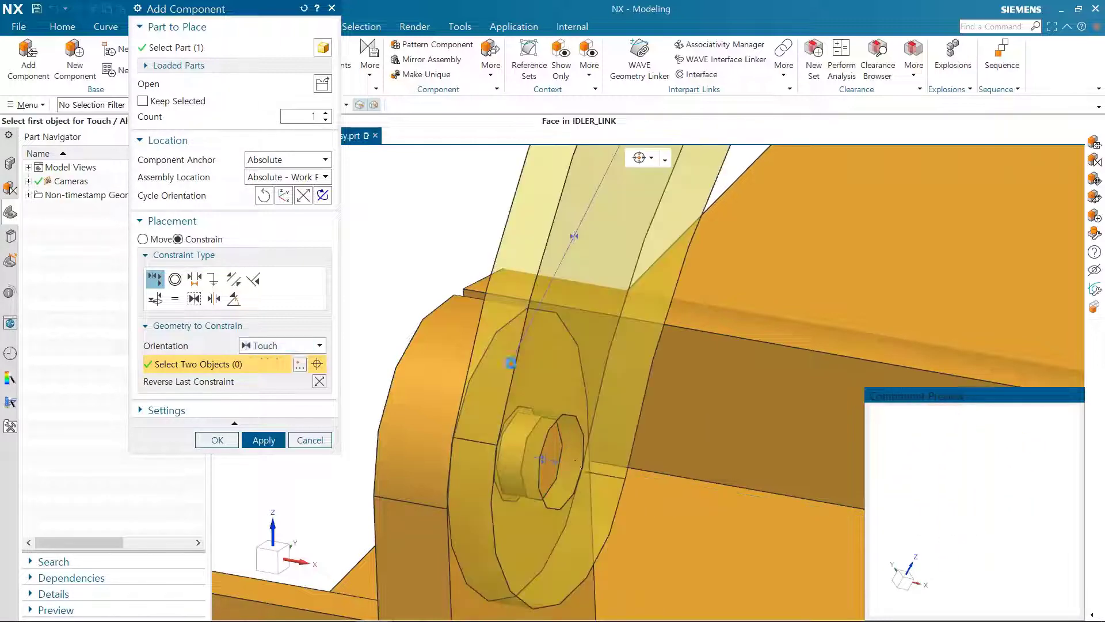
Step: Add the constrained idler link to the assembly and load idler_link.prt again as a second instance
{"action": "scroll", "coordinate": [561, 417], "scroll_direction": "down", "scroll_amount": 6}
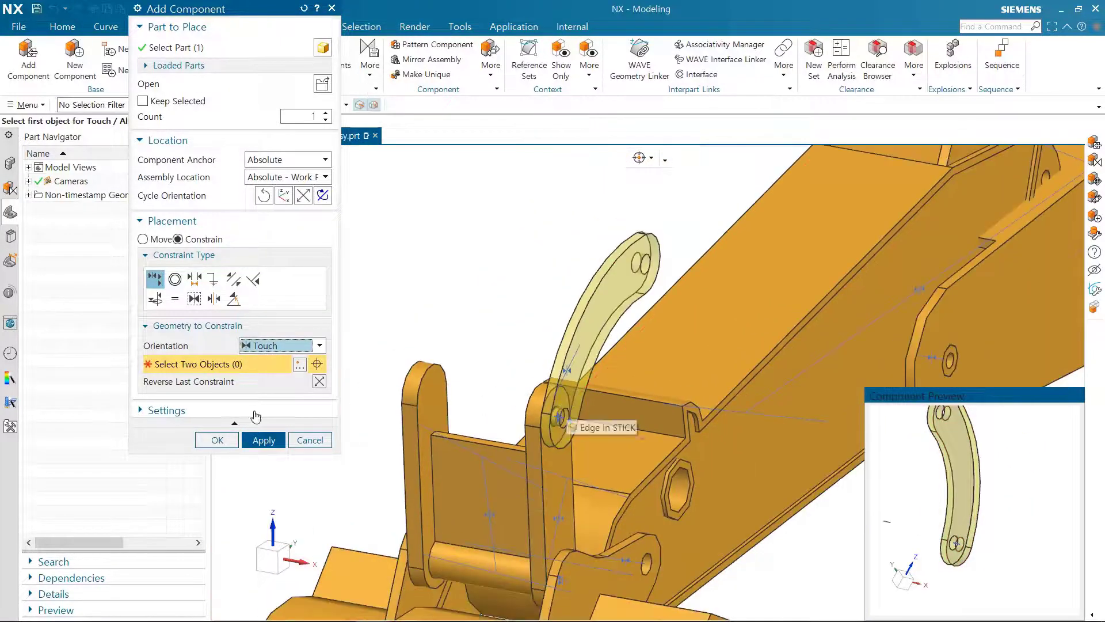
{"action": "left_click", "coordinate": [259, 441]}
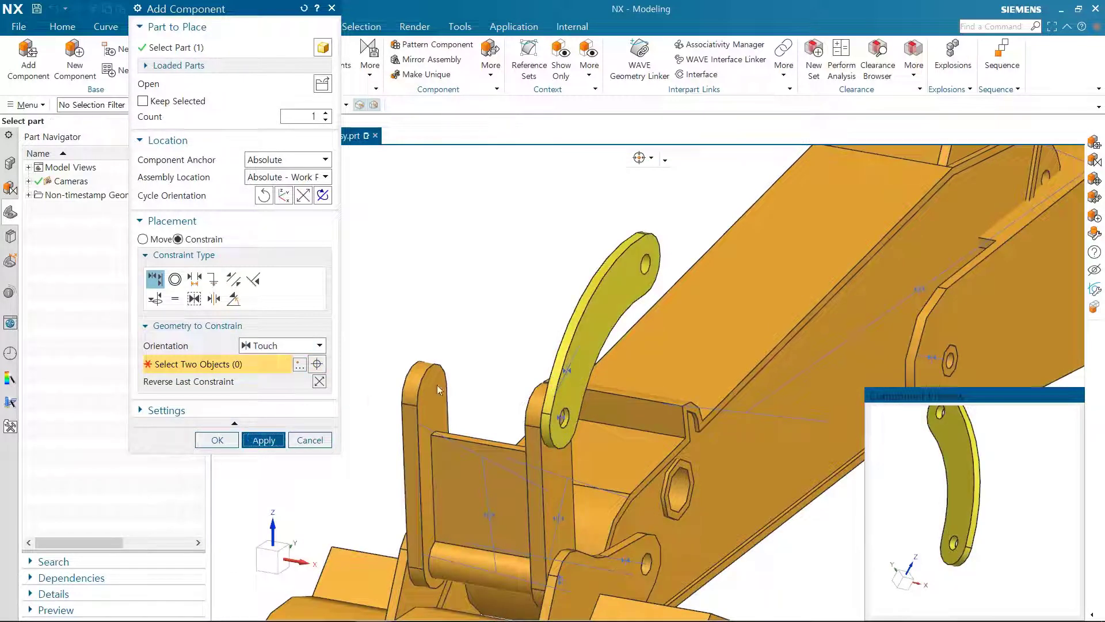
{"action": "mouse_move", "coordinate": [433, 360]}
{"action": "middle_mouse_down"}
{"action": "mouse_move", "coordinate": [481, 350]}
{"action": "mouse_move", "coordinate": [436, 362]}
{"action": "middle_mouse_up"}
{"action": "middle_click_drag", "start_coordinate": [437, 362], "coordinate": [104, 374], "text": "shift"}
{"action": "right_click", "coordinate": [140, 361]}
{"action": "middle_click_drag", "start_coordinate": [956, 394], "coordinate": [695, 371], "text": "shift"}
{"action": "scroll", "coordinate": [695, 372], "scroll_direction": "down", "scroll_amount": 4}
{"action": "middle_click_drag", "start_coordinate": [696, 371], "coordinate": [725, 390]}
{"action": "left_click", "coordinate": [326, 85]}
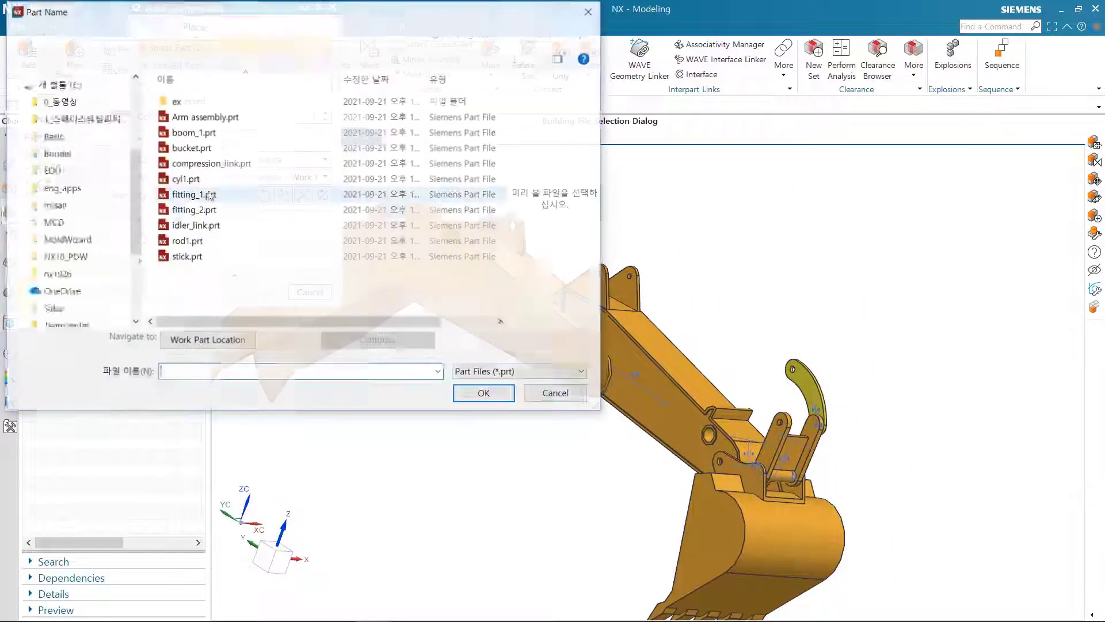
{"action": "left_click", "coordinate": [192, 231]}
{"action": "double_click", "coordinate": [193, 230]}
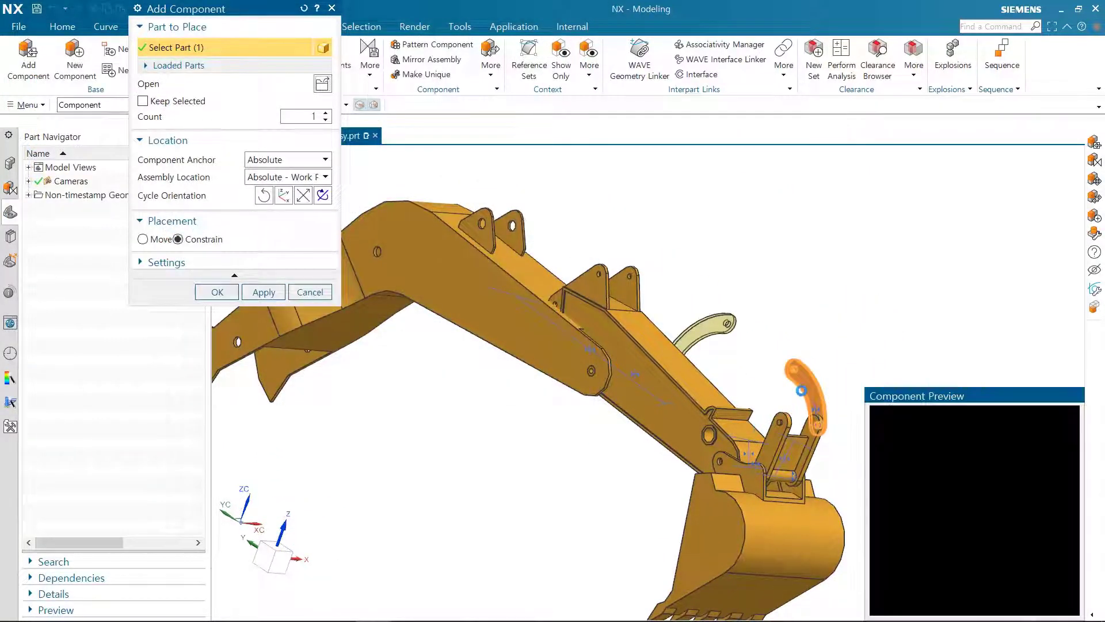
Step: Add a Concentric constraint between the second idler link's hole edge and the upper hole edge on the compression link's opposite arm
{"action": "middle_click_drag", "start_coordinate": [986, 514], "coordinate": [889, 486]}
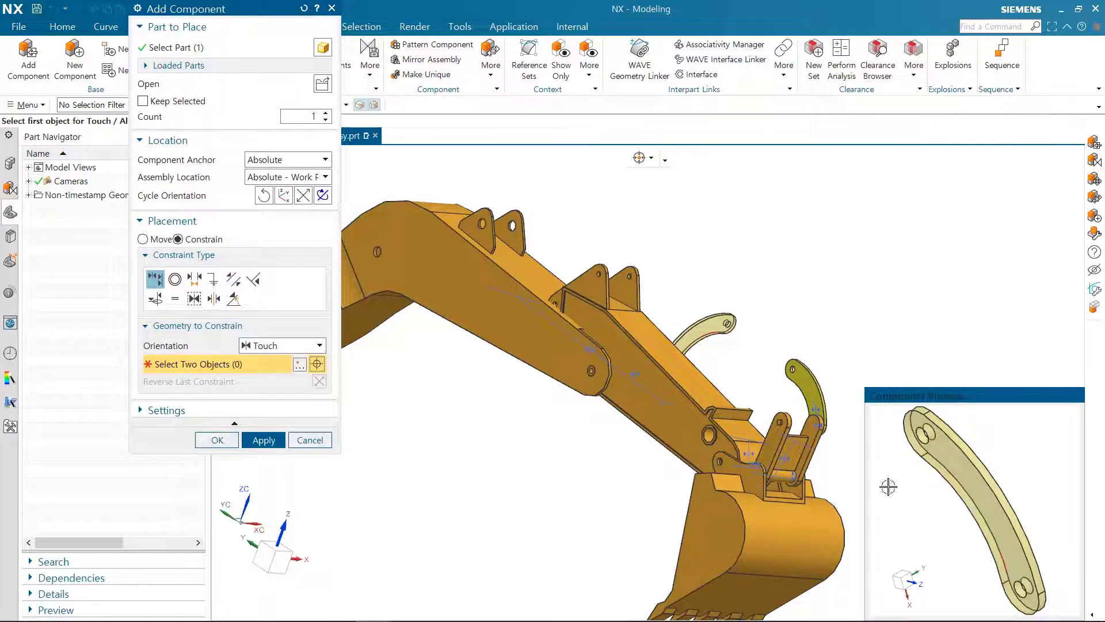
{"action": "left_click", "coordinate": [176, 280]}
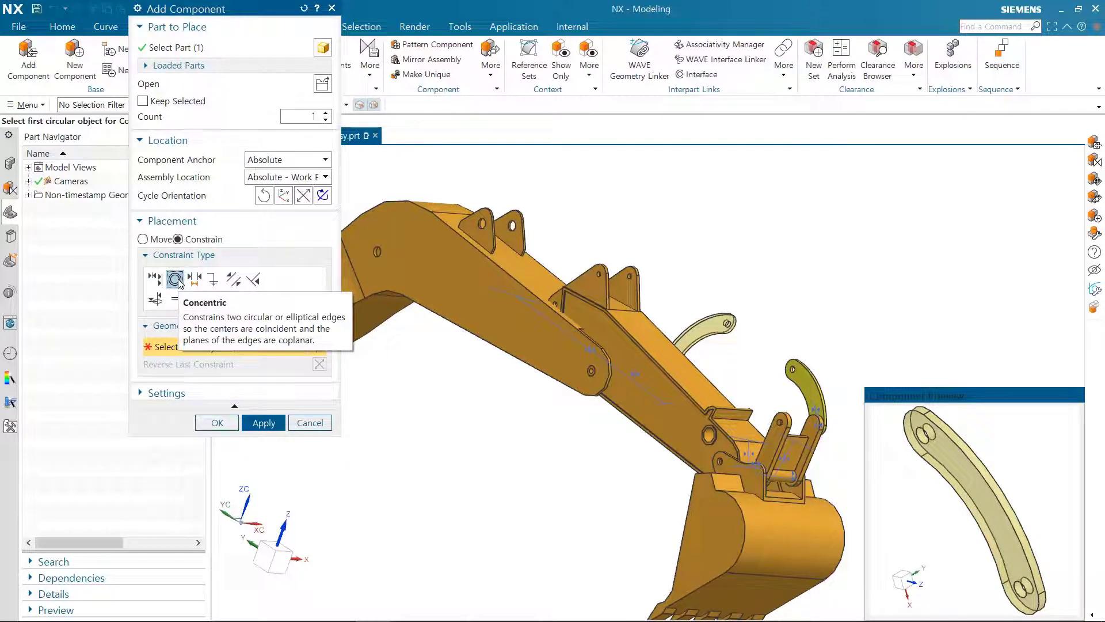
{"action": "scroll", "coordinate": [960, 568], "scroll_direction": "up", "scroll_amount": 5}
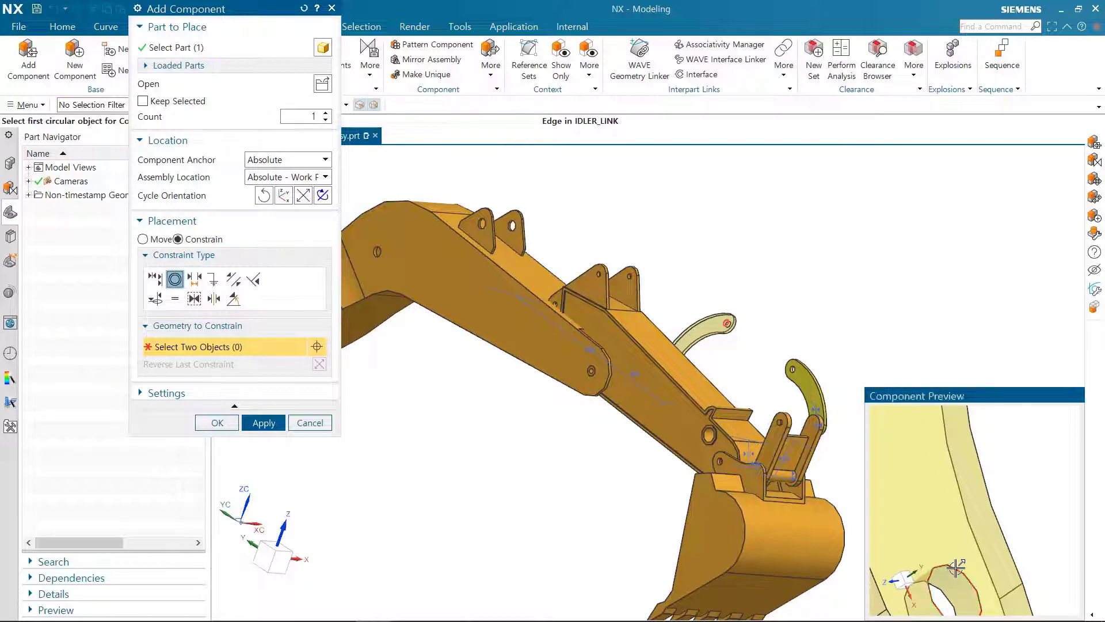
{"action": "left_click", "coordinate": [956, 568]}
{"action": "scroll", "coordinate": [771, 420], "scroll_direction": "up", "scroll_amount": 5}
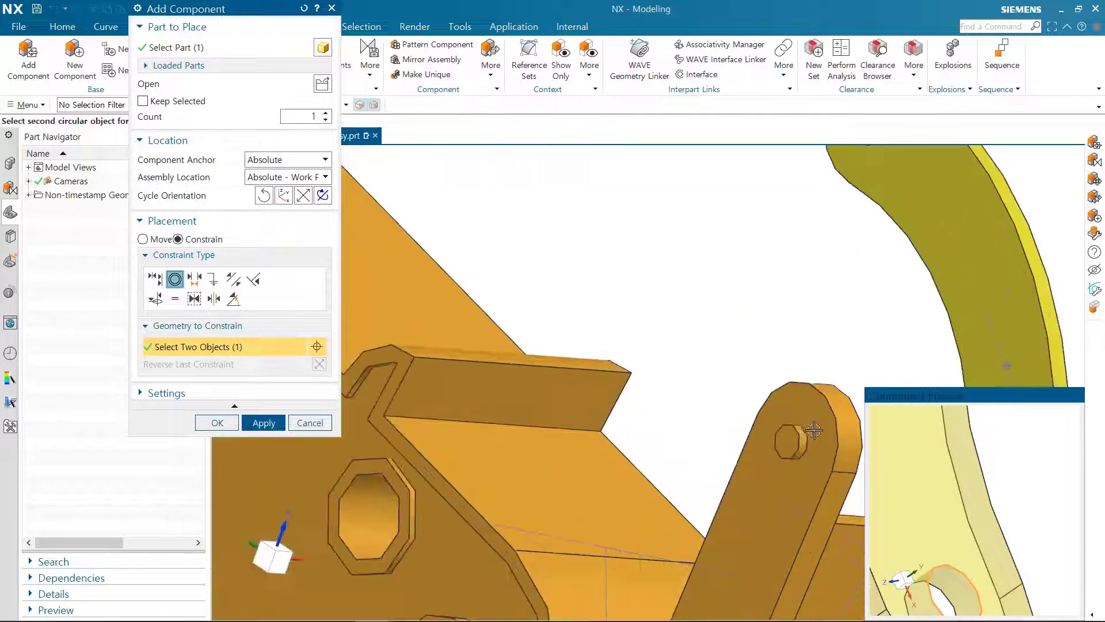
{"action": "left_click", "coordinate": [798, 431]}
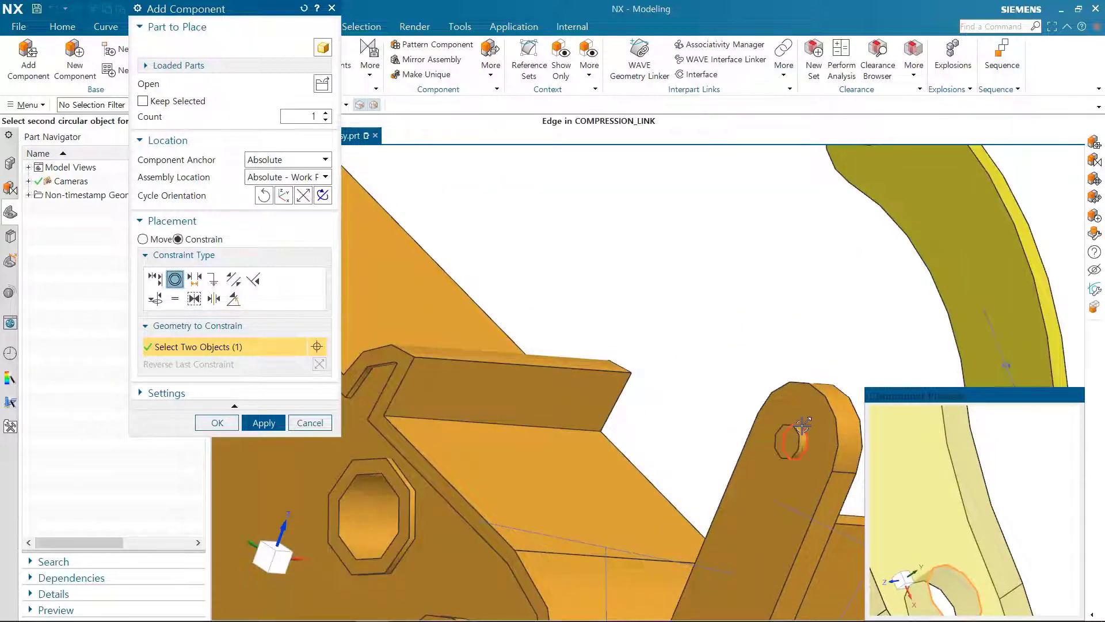
{"action": "scroll", "coordinate": [818, 439], "scroll_direction": "down", "scroll_amount": 5}
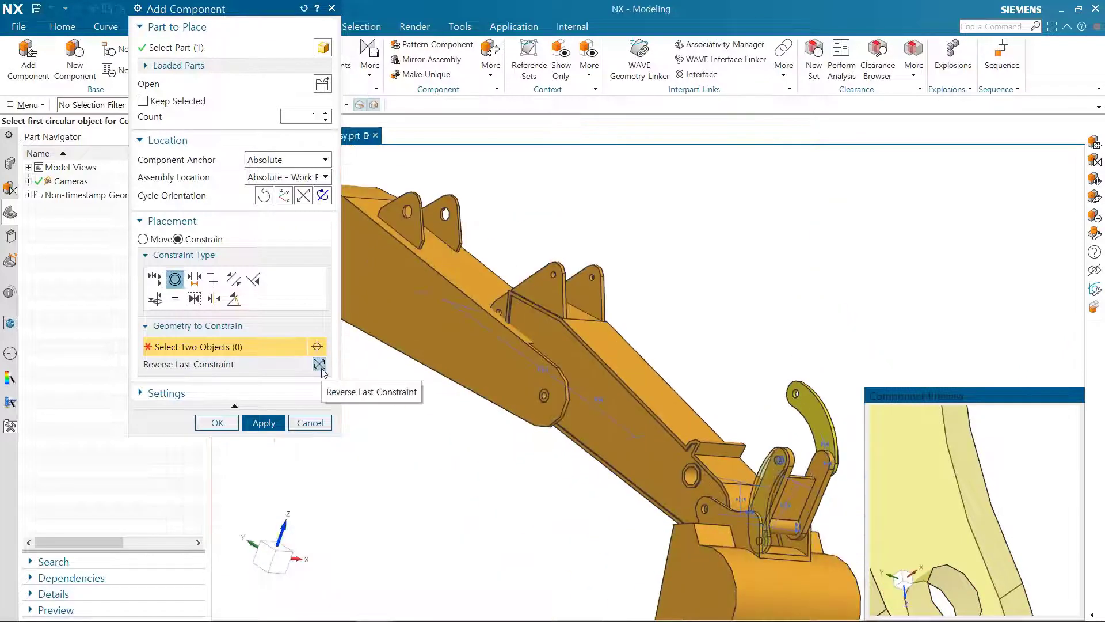
Step: Try reversing the Concentric constraint, restore its original orientation, and add the second idler link to the assembly
{"action": "left_click", "coordinate": [320, 366]}
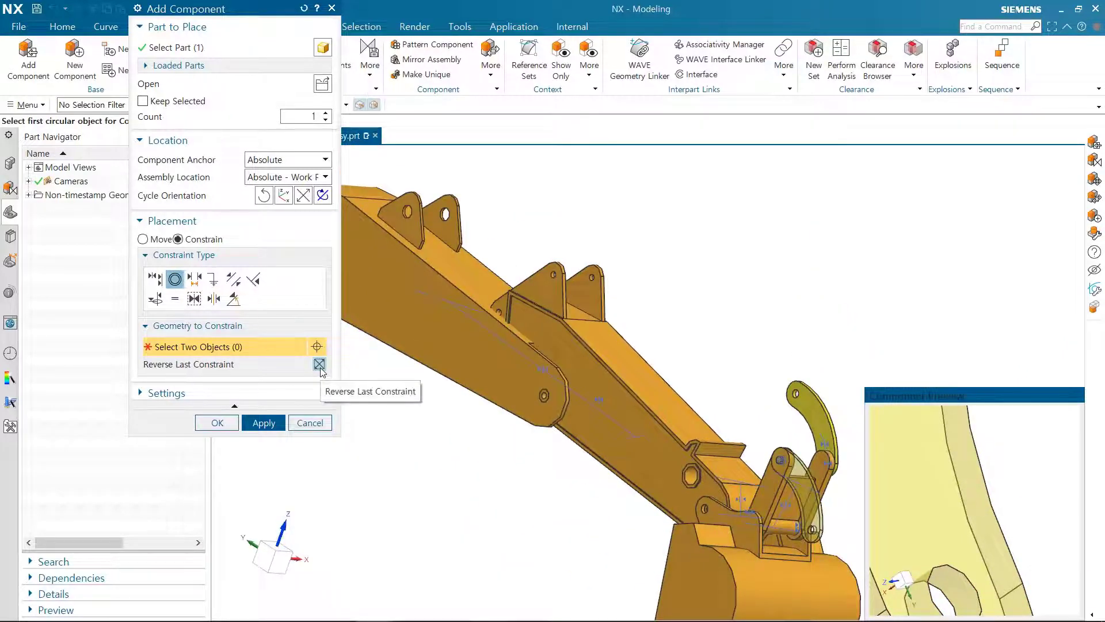
{"action": "left_click", "coordinate": [319, 364]}
{"action": "left_click", "coordinate": [319, 365]}
{"action": "left_click", "coordinate": [319, 365]}
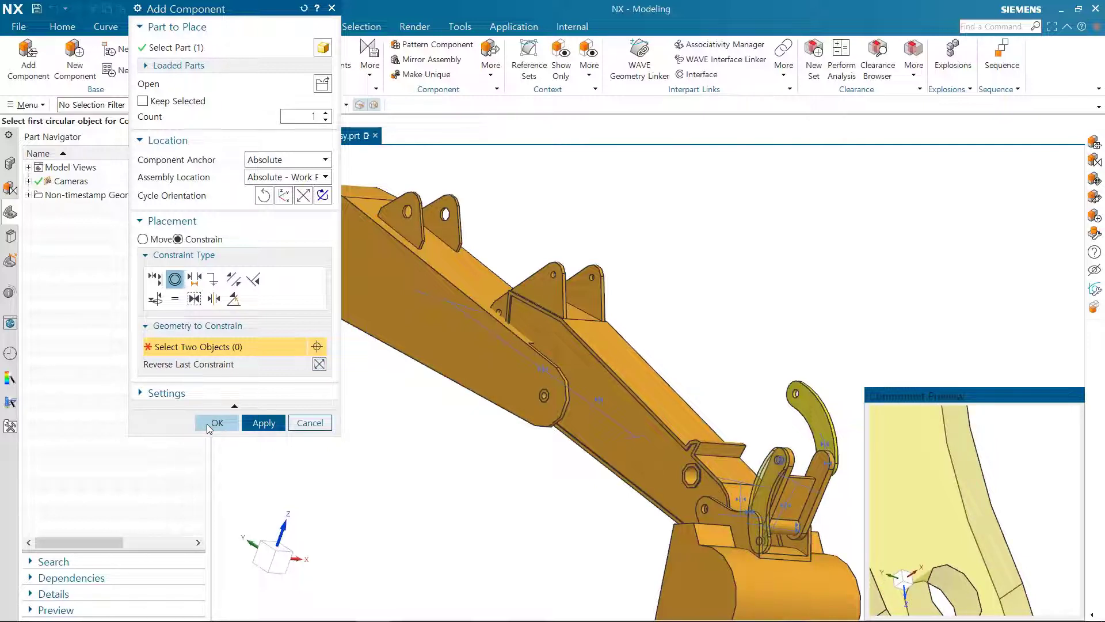
{"action": "left_click", "coordinate": [208, 426]}
Step: Rotate an idler link with Move Component set to Dynamic motion, swinging the linkage so the bucket curls toward the stick
{"action": "middle_click_drag", "start_coordinate": [765, 454], "coordinate": [888, 441], "text": "shift"}
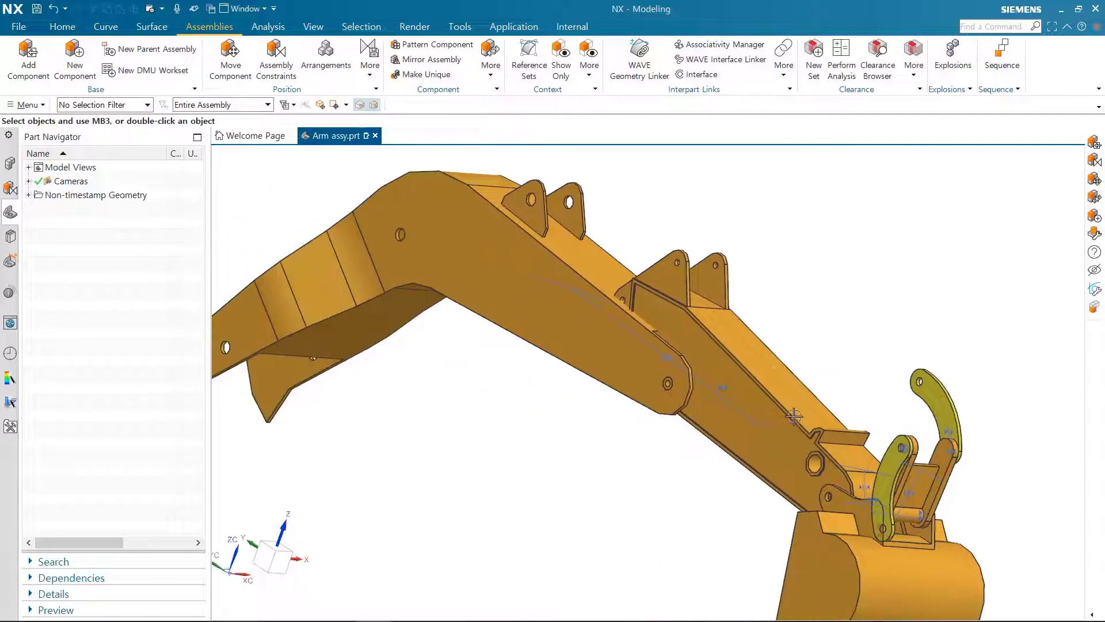
{"action": "scroll", "coordinate": [794, 415], "scroll_direction": "down", "scroll_amount": 3}
{"action": "middle_click_drag", "start_coordinate": [794, 415], "coordinate": [579, 293]}
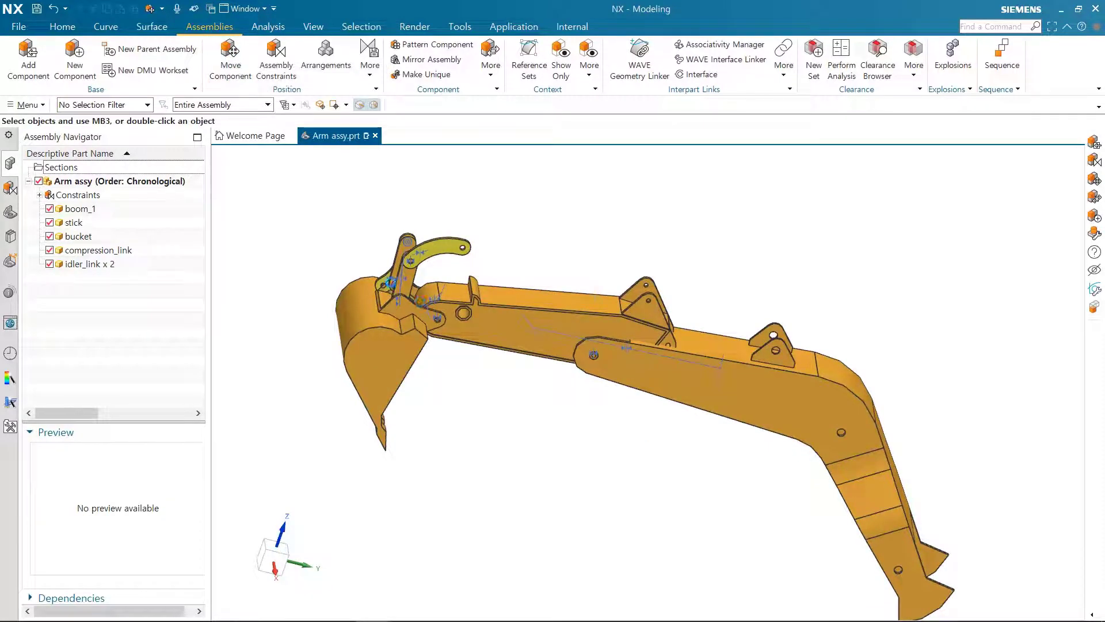
{"action": "left_click", "coordinate": [384, 281]}
{"action": "left_click", "coordinate": [264, 114]}
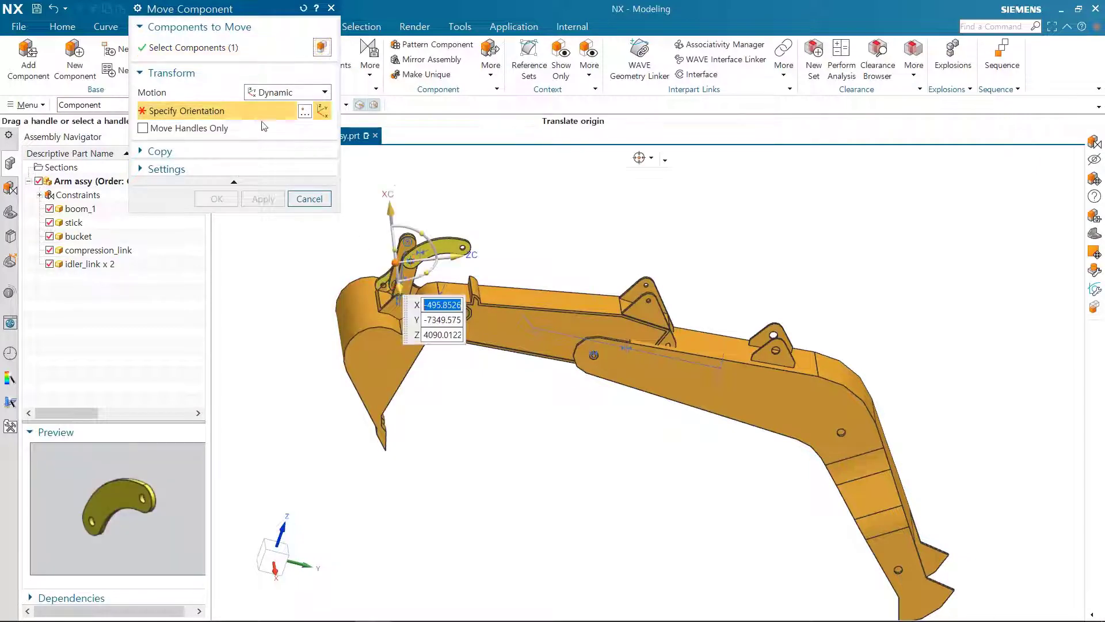
{"action": "left_click_drag", "start_coordinate": [416, 237], "coordinate": [381, 274]}
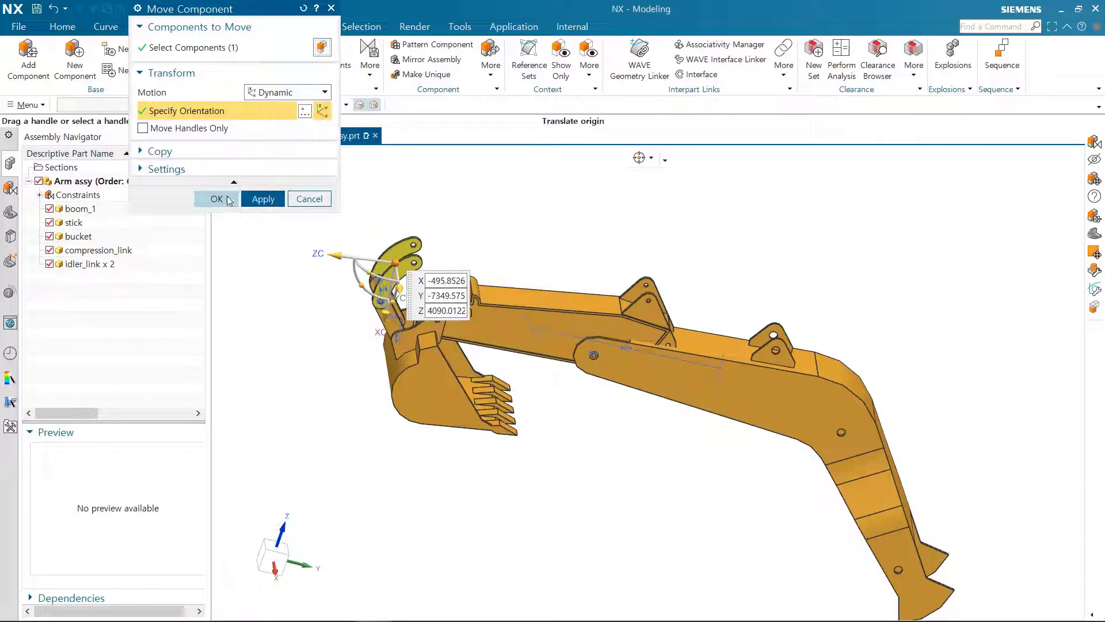
{"action": "left_click", "coordinate": [216, 198]}
Step: Load fitting_1.prt as the next component to place in the assembly
{"action": "mouse_move", "coordinate": [665, 444]}
{"action": "middle_mouse_down"}
{"action": "mouse_move", "coordinate": [639, 412]}
{"action": "mouse_move", "coordinate": [659, 429]}
{"action": "middle_mouse_up"}
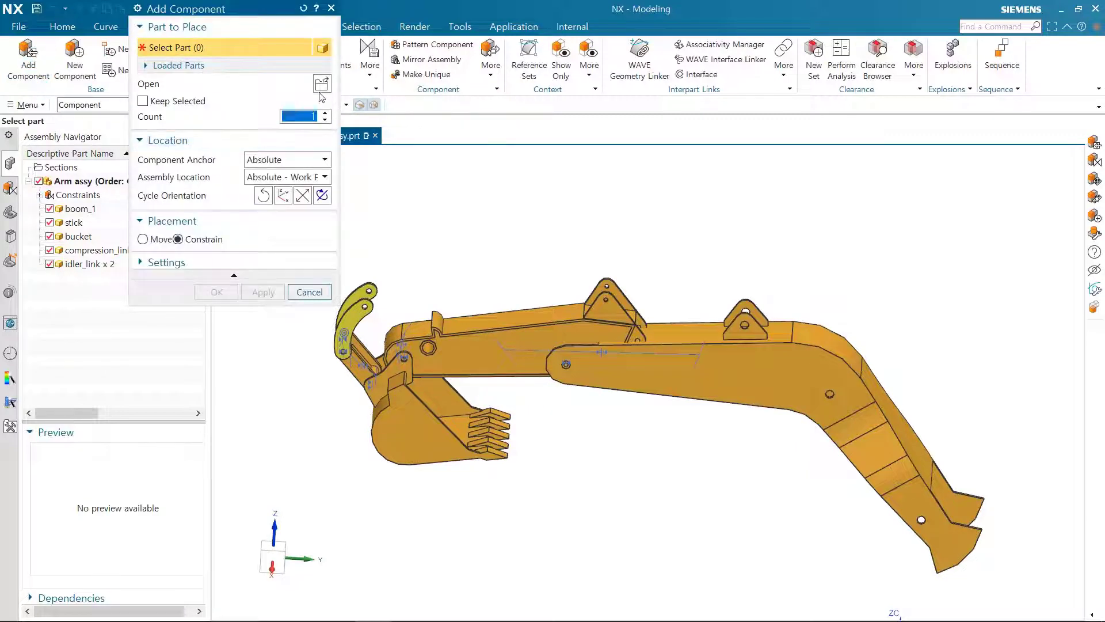
{"action": "left_click", "coordinate": [321, 85]}
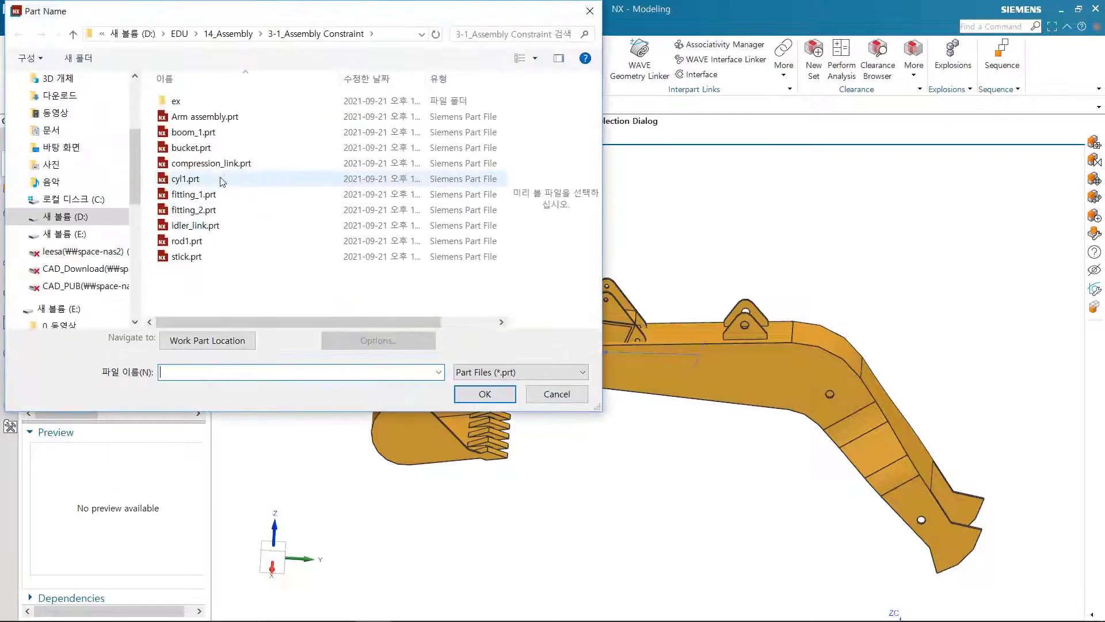
{"action": "left_click", "coordinate": [220, 197]}
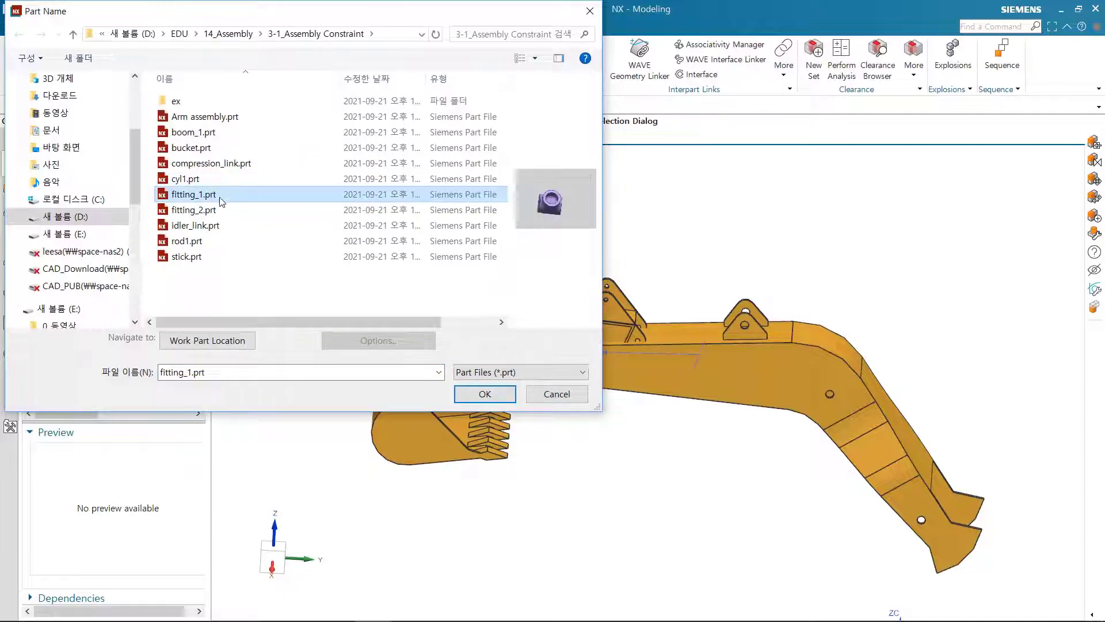
{"action": "left_click", "coordinate": [476, 396]}
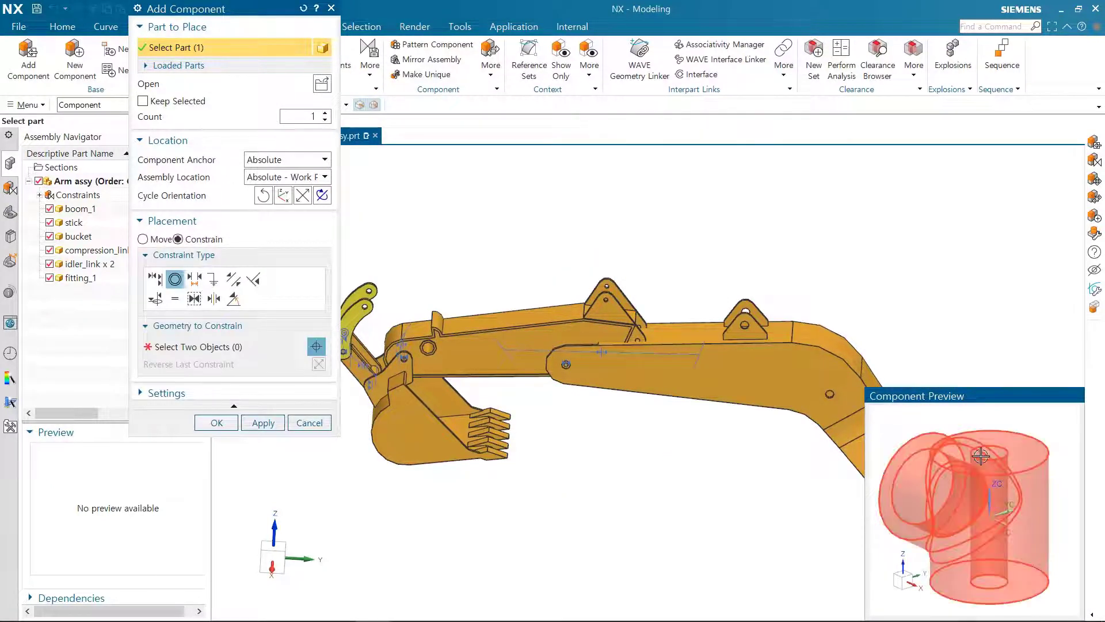
Step: Center fitting_1 between the stick's two upper lugs with a 2 to 2 Center constraint, pairing its two end faces with the lug faces
{"action": "middle_click_drag", "start_coordinate": [932, 438], "coordinate": [1025, 481]}
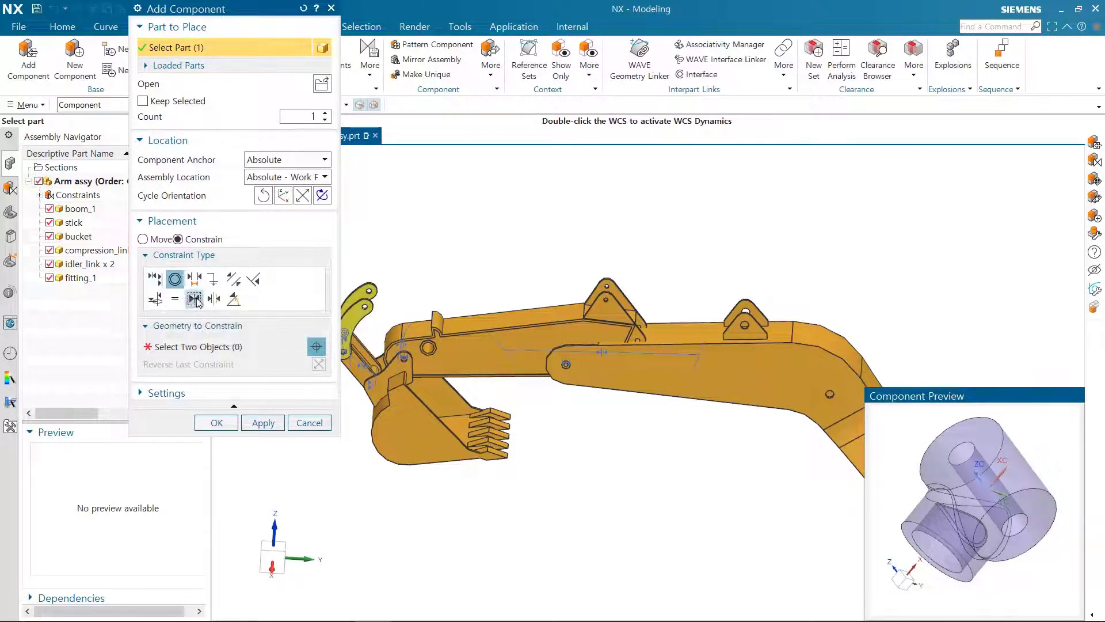
{"action": "left_click", "coordinate": [214, 299]}
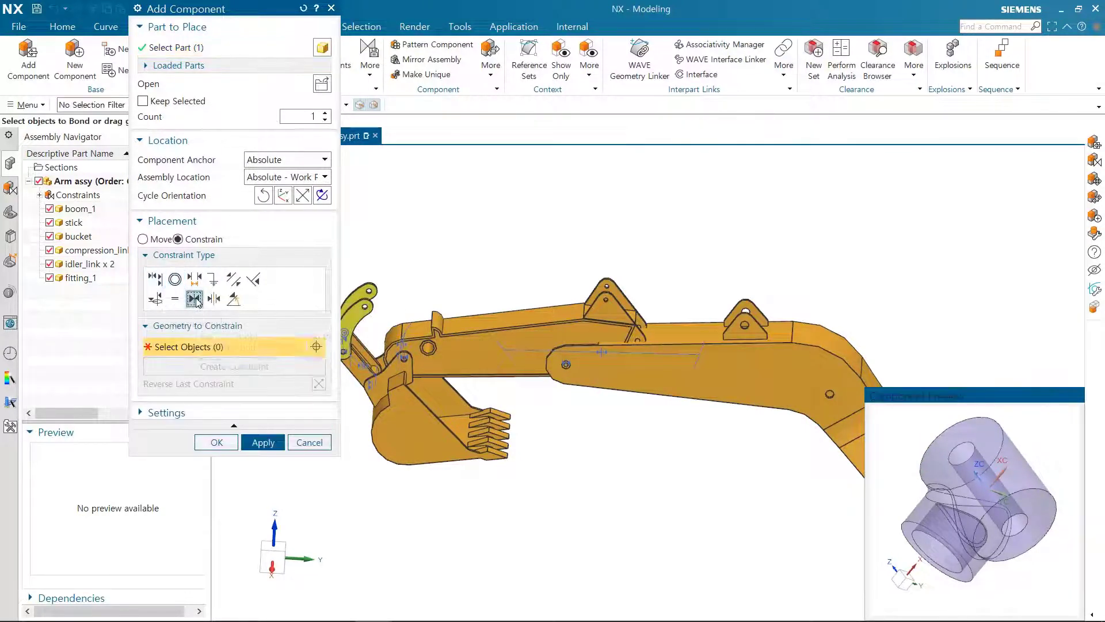
{"action": "left_click", "coordinate": [986, 432]}
{"action": "middle_click_drag", "start_coordinate": [1034, 516], "coordinate": [1035, 483]}
{"action": "left_click", "coordinate": [1040, 504]}
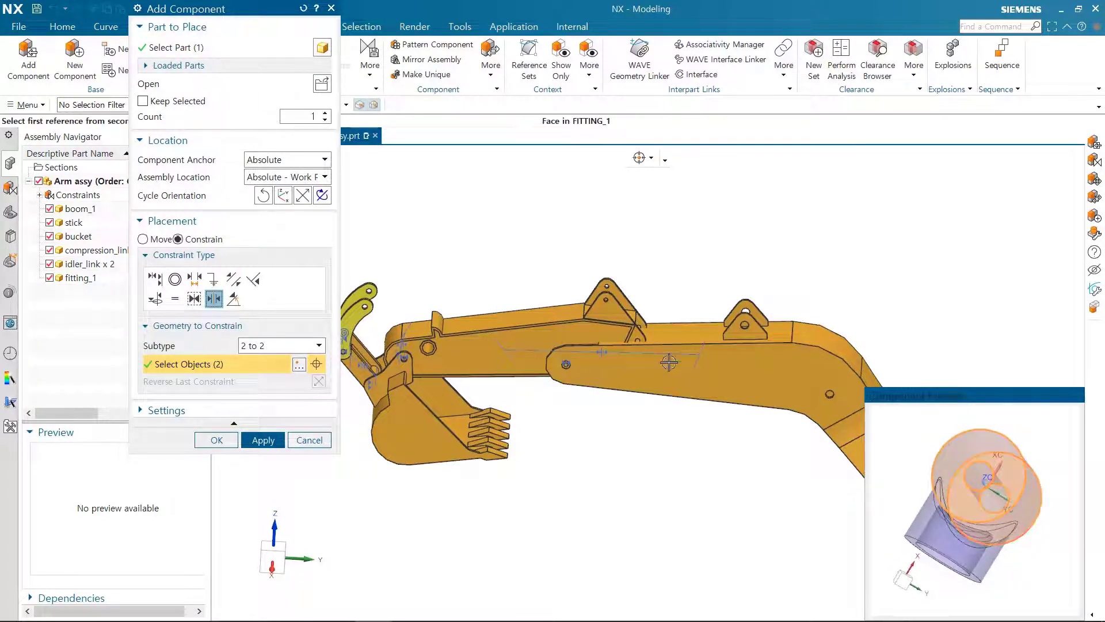
{"action": "left_click", "coordinate": [602, 312]}
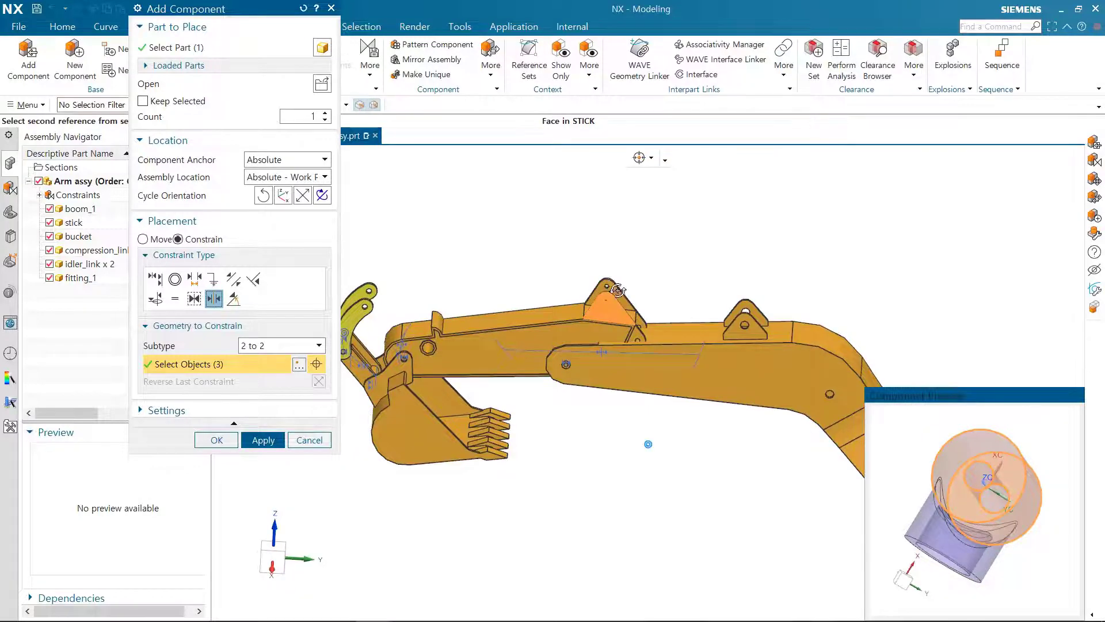
{"action": "middle_click_drag", "start_coordinate": [617, 289], "coordinate": [700, 502]}
{"action": "left_click", "coordinate": [698, 516]}
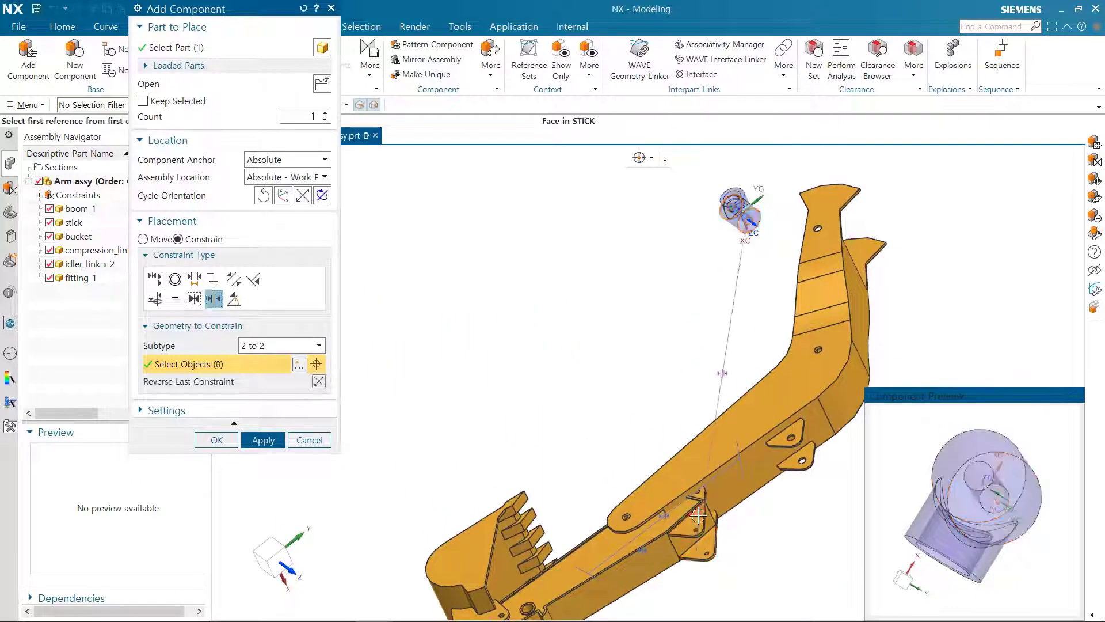
{"action": "middle_click_drag", "start_coordinate": [772, 544], "coordinate": [659, 352]}
Step: Align fitting_1's through-hole centerline with the front hole centerline of the stick's lugs using Infer Center/Axis
{"action": "middle_click_drag", "start_coordinate": [1055, 524], "coordinate": [1008, 495]}
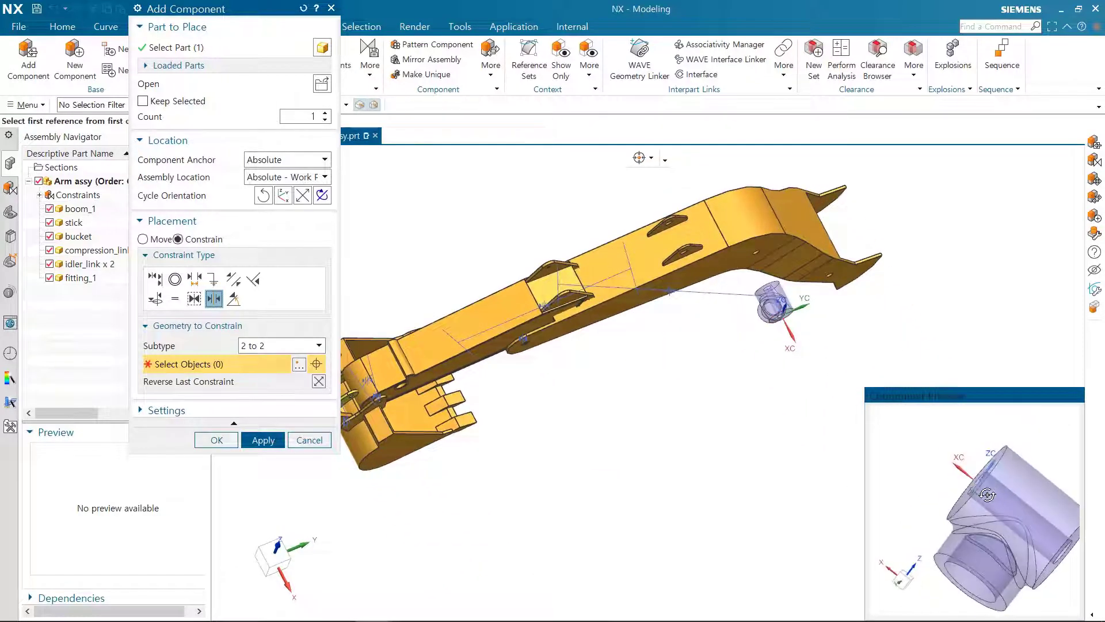
{"action": "left_click", "coordinate": [156, 280]}
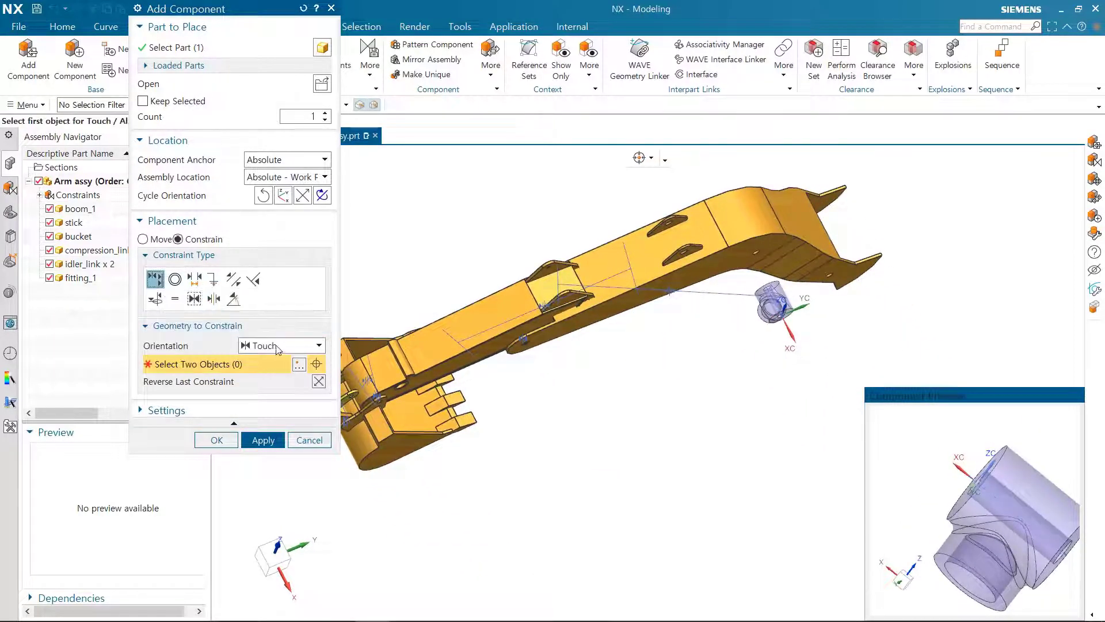
{"action": "left_click", "coordinate": [282, 346]}
{"action": "left_click", "coordinate": [285, 411]}
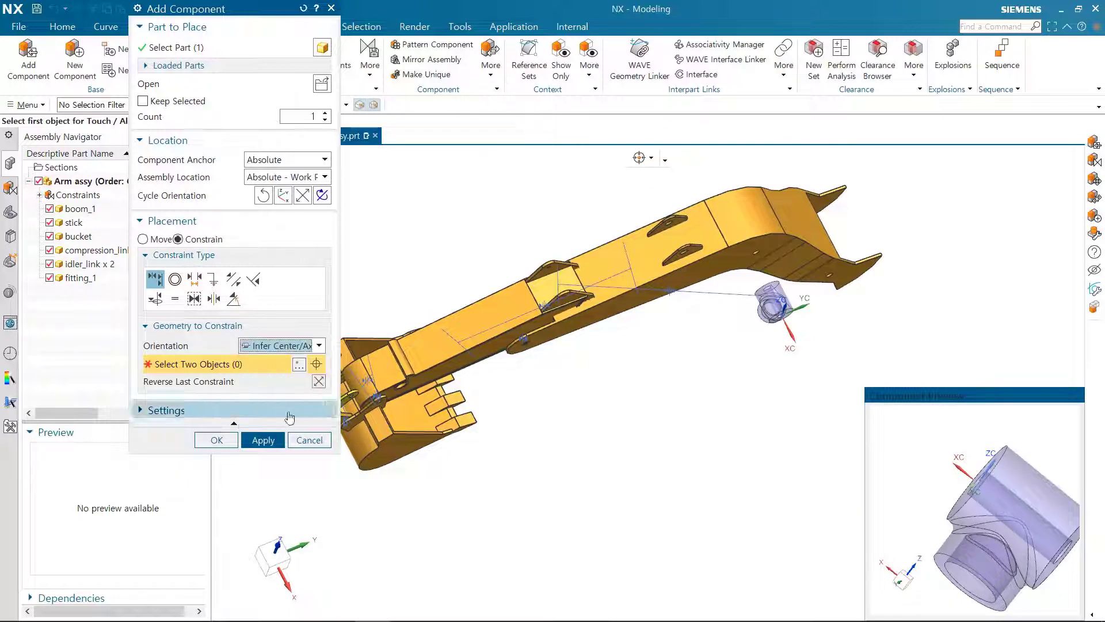
{"action": "left_click", "coordinate": [1003, 505]}
{"action": "scroll", "coordinate": [674, 253], "scroll_direction": "up", "scroll_amount": 5}
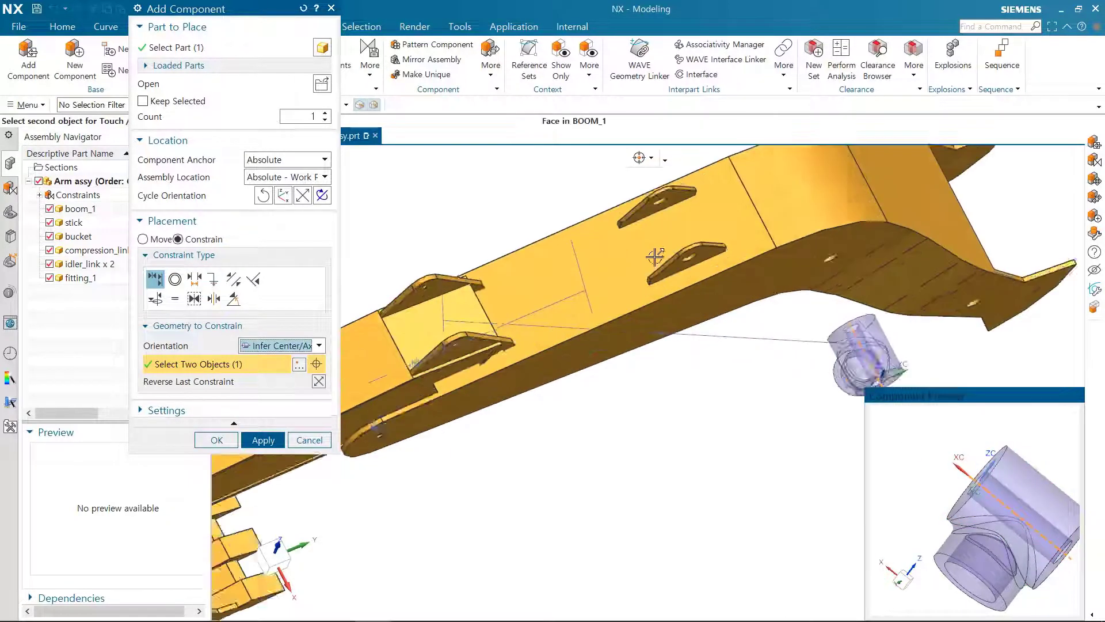
{"action": "scroll", "coordinate": [649, 294], "scroll_direction": "up", "scroll_amount": 4}
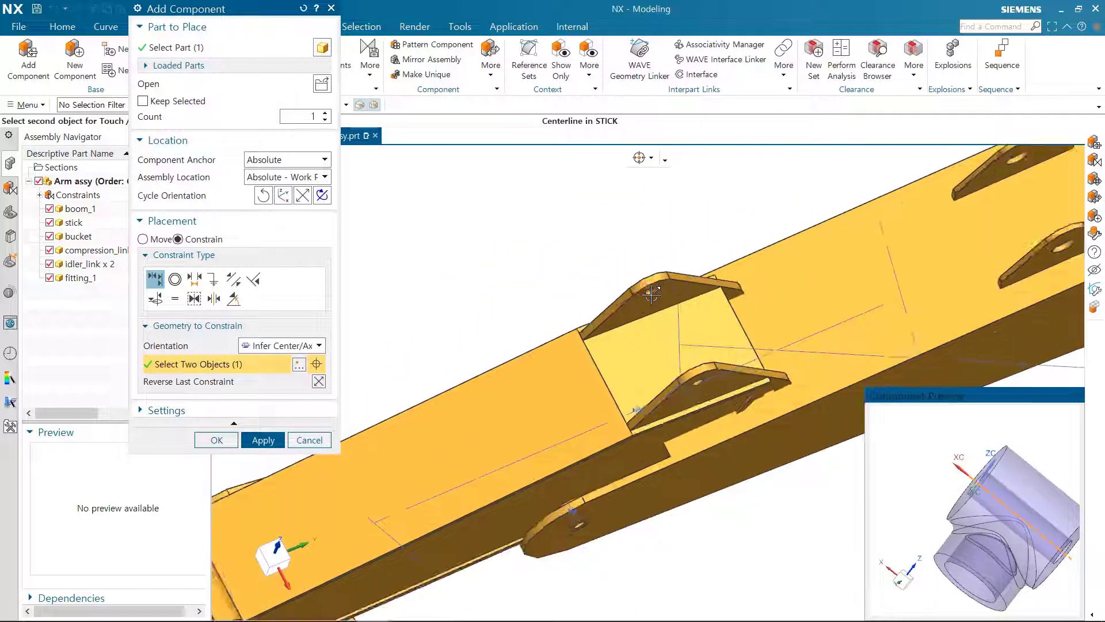
{"action": "left_click", "coordinate": [649, 283]}
Step: Swing fitting_1 about the lug hole so its socket points toward the bucket end, and add it to the assembly
{"action": "scroll", "coordinate": [653, 290], "scroll_direction": "down", "scroll_amount": 2}
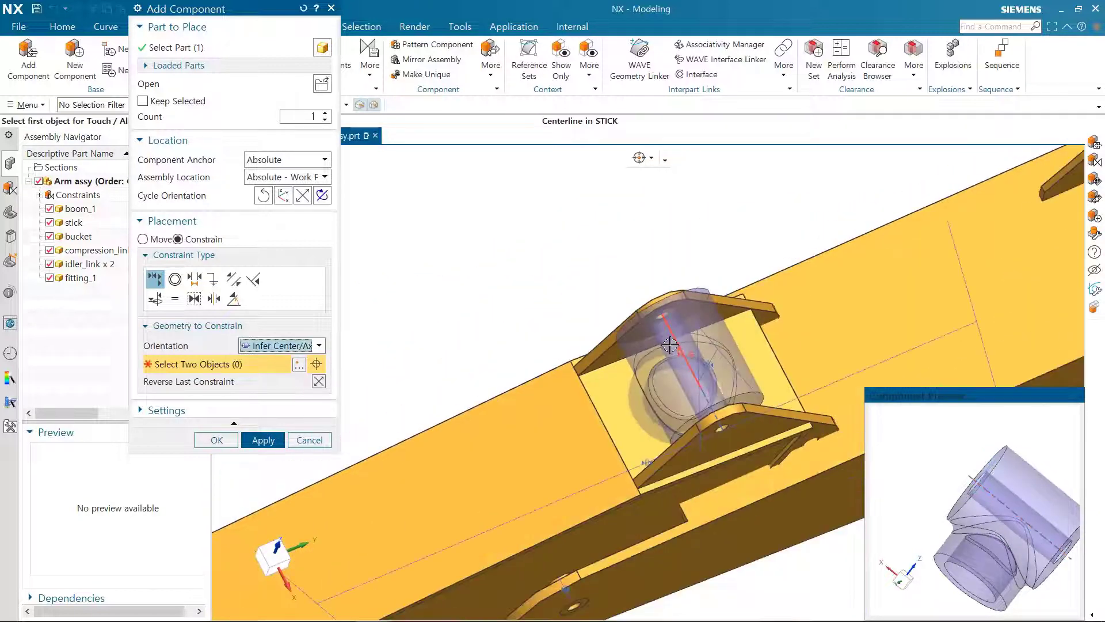
{"action": "middle_click_drag", "start_coordinate": [660, 306], "coordinate": [661, 239], "text": "shift"}
{"action": "left_click_drag", "start_coordinate": [644, 266], "coordinate": [639, 224]}
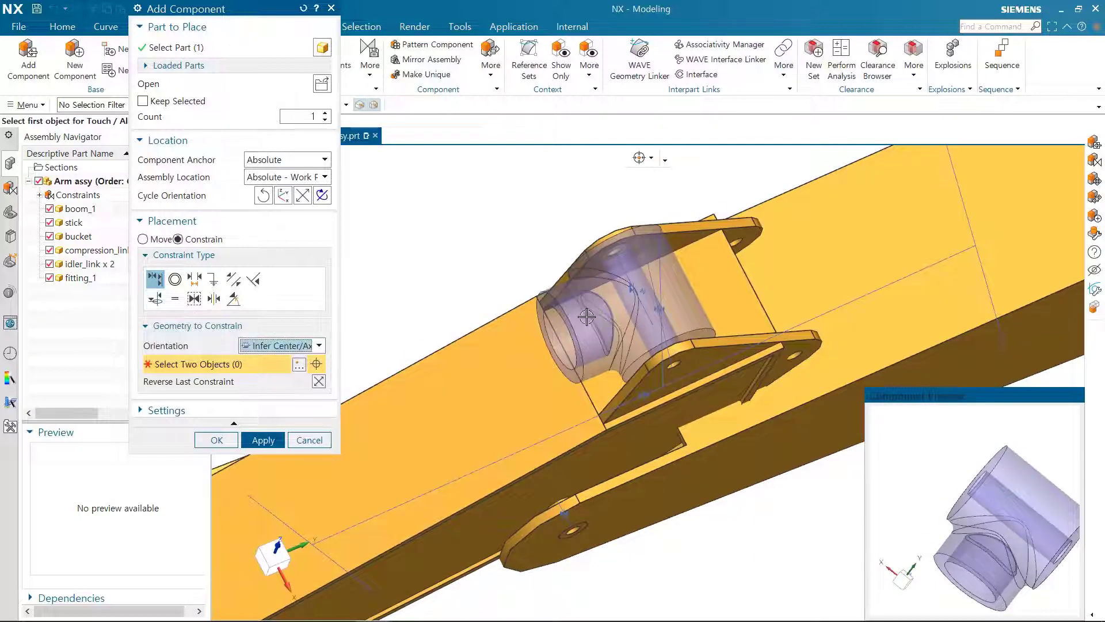
{"action": "left_click_drag", "start_coordinate": [587, 316], "coordinate": [525, 300]}
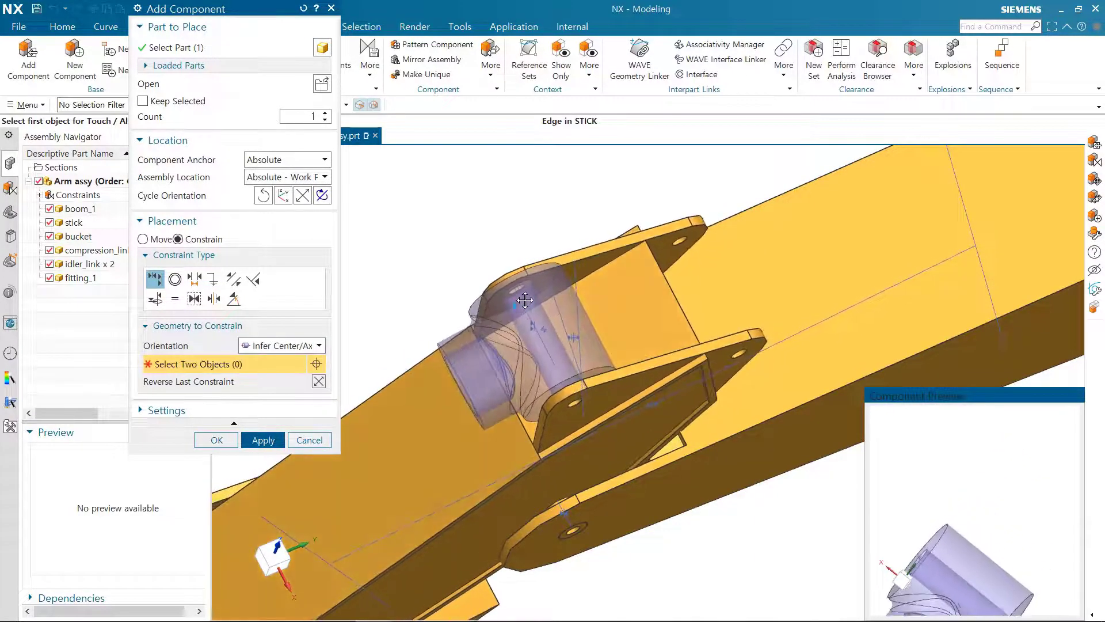
{"action": "left_click", "coordinate": [263, 440]}
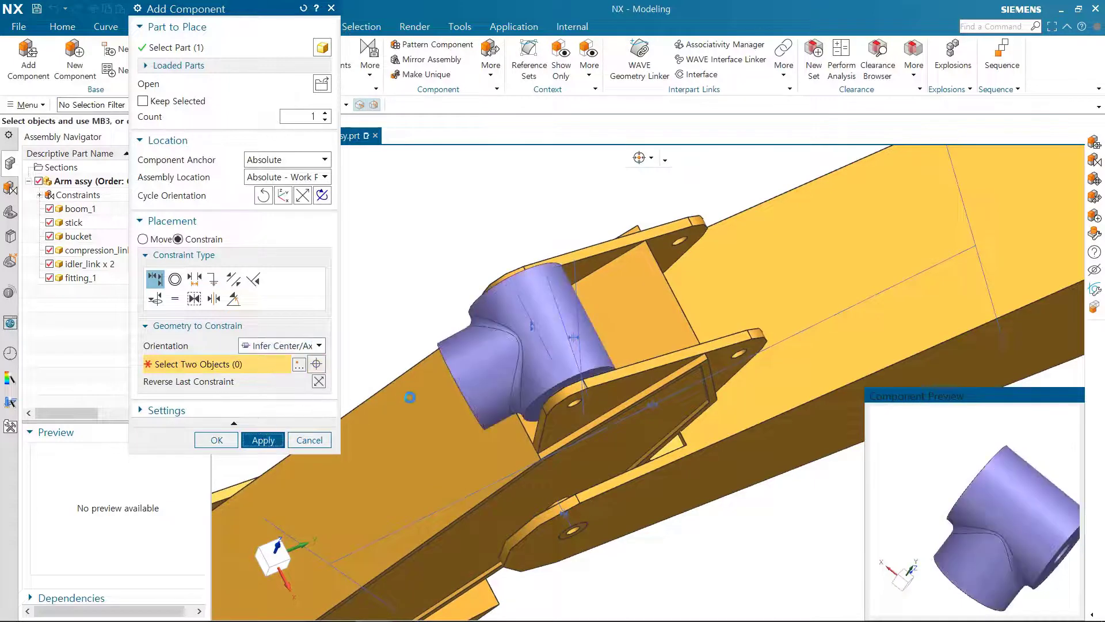
Step: Load cyl1.prt as the next component to place in the assembly
{"action": "left_click", "coordinate": [325, 85]}
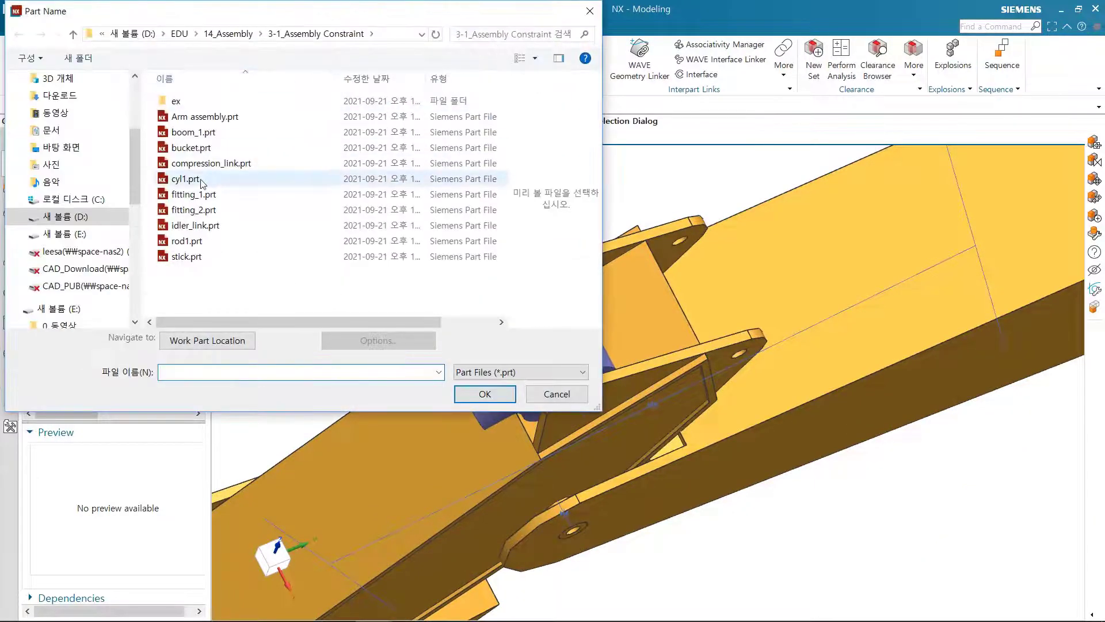
{"action": "left_click", "coordinate": [199, 183]}
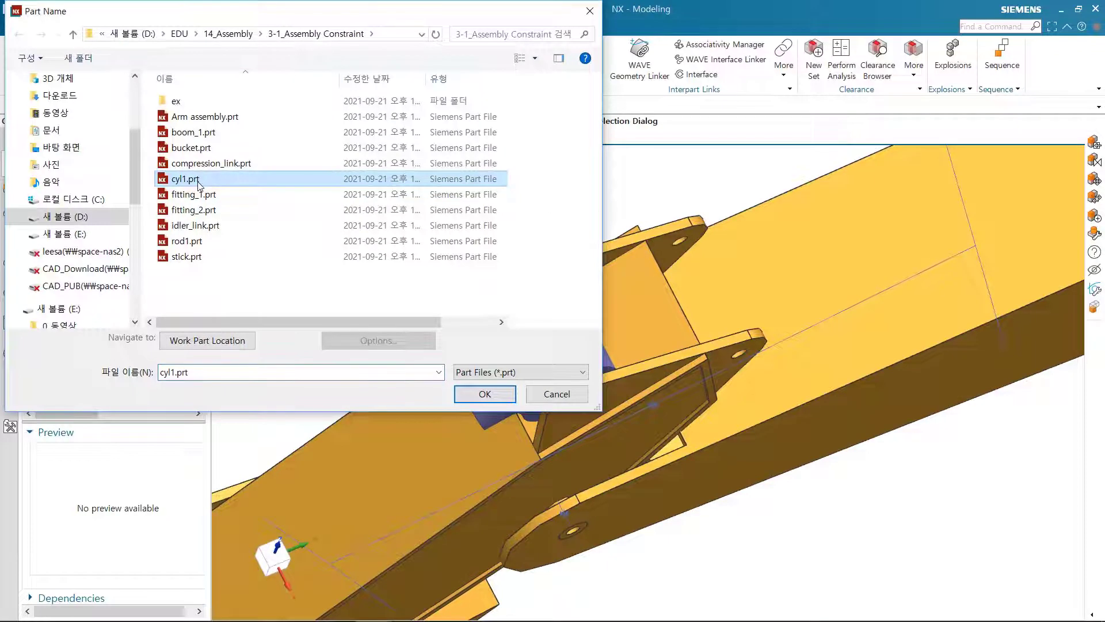
{"action": "left_click", "coordinate": [483, 395]}
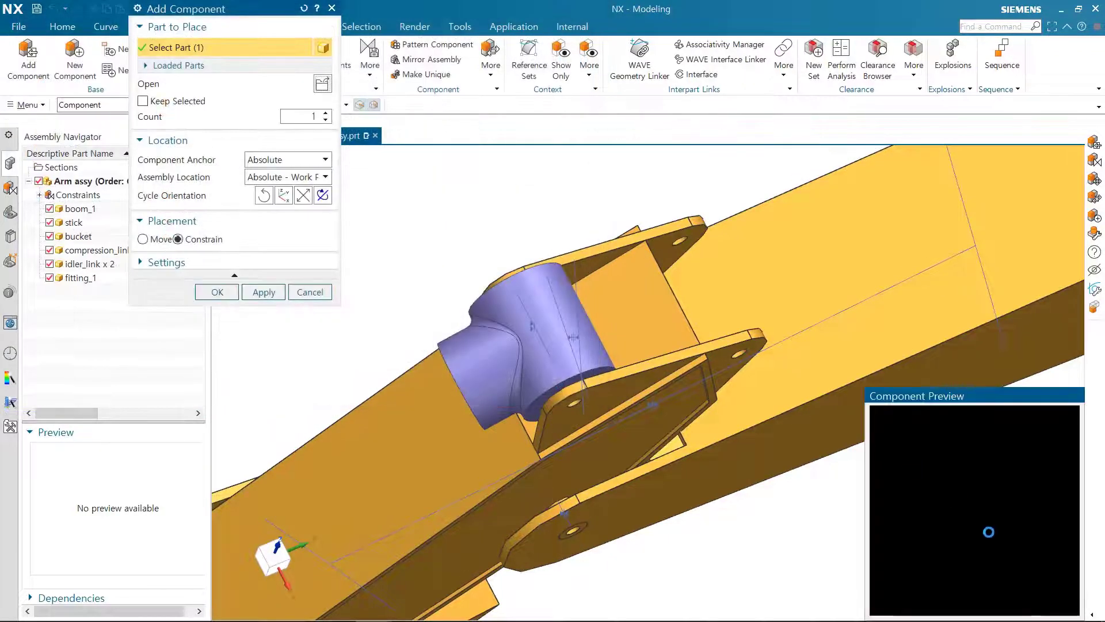
Step: Align cyl1's centerline with the centerline of fitting_1's socket bore using Infer Center/Axis
{"action": "left_click_drag", "start_coordinate": [959, 538], "coordinate": [976, 553]}
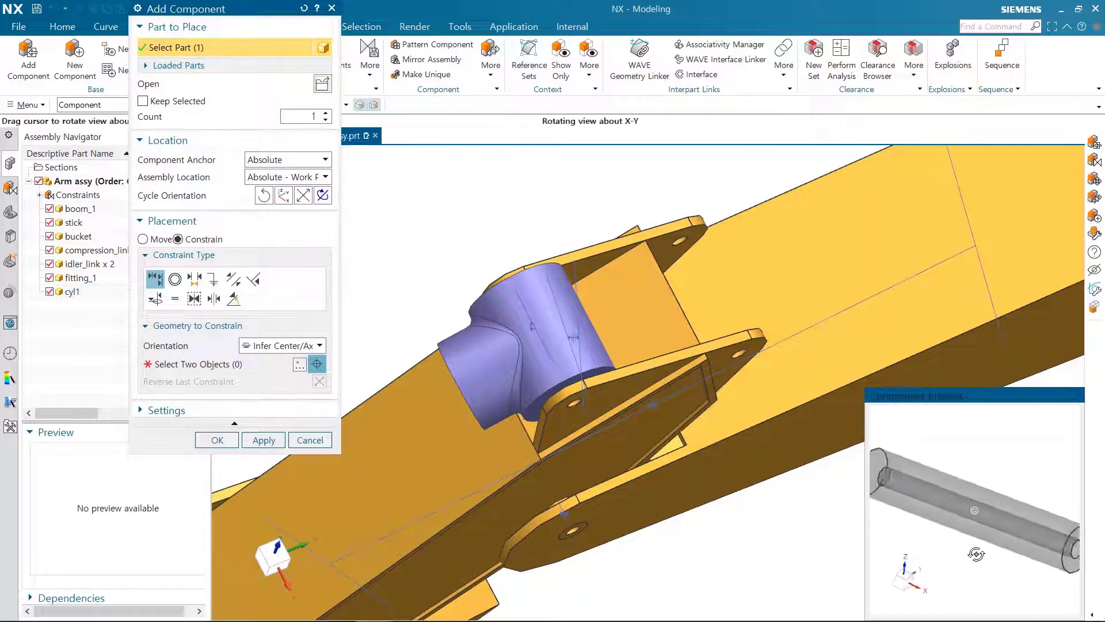
{"action": "mouse_move", "coordinate": [976, 554]}
{"action": "middle_mouse_down"}
{"action": "mouse_move", "coordinate": [985, 562]}
{"action": "mouse_move", "coordinate": [984, 548]}
{"action": "middle_mouse_up"}
{"action": "scroll", "coordinate": [984, 548], "scroll_direction": "down", "scroll_amount": 4}
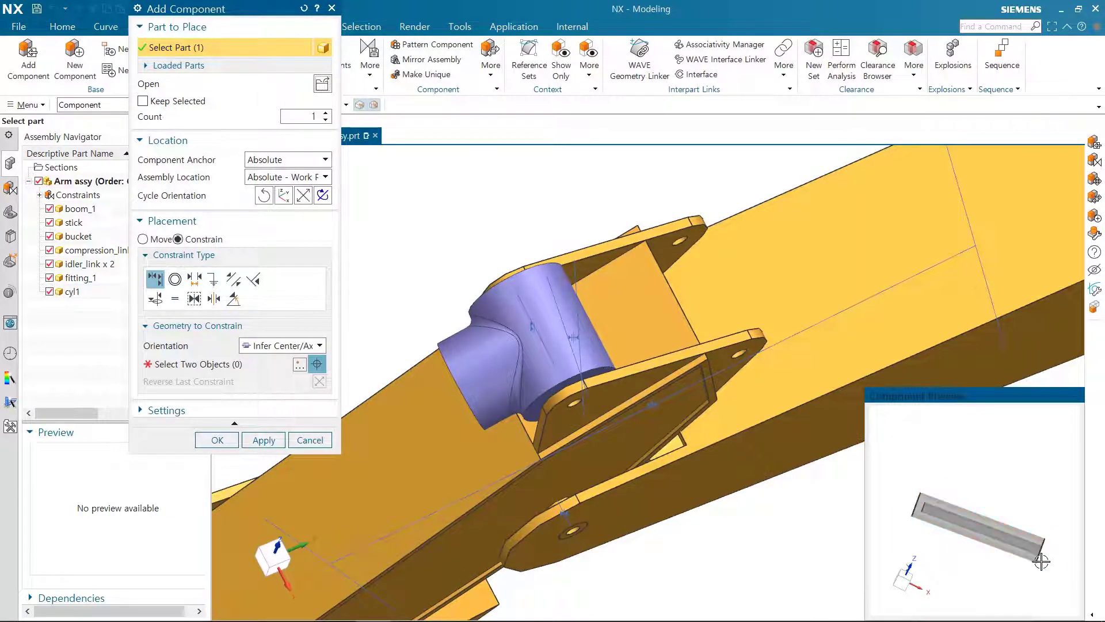
{"action": "middle_click_drag", "start_coordinate": [1030, 576], "coordinate": [927, 577]}
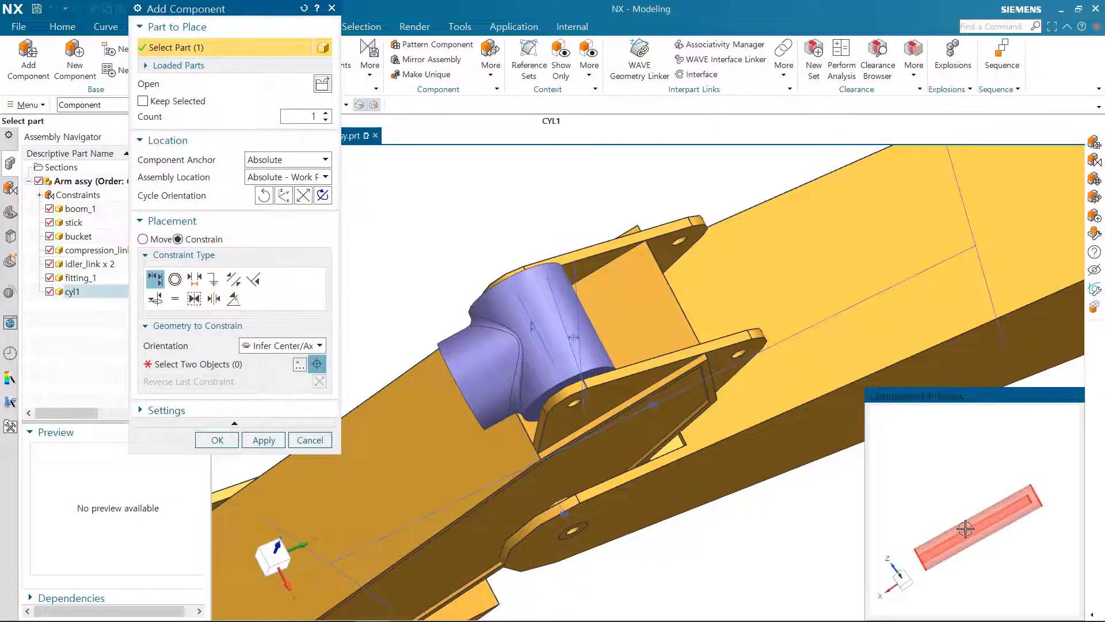
{"action": "left_click", "coordinate": [265, 364]}
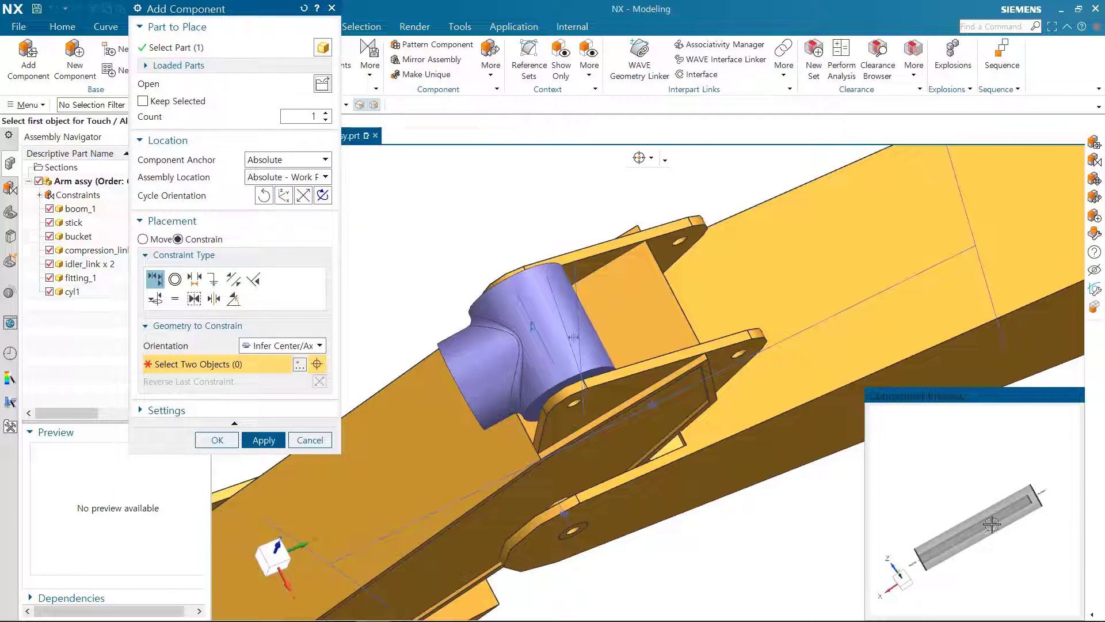
{"action": "left_click", "coordinate": [974, 521]}
{"action": "middle_click_drag", "start_coordinate": [456, 413], "coordinate": [468, 390]}
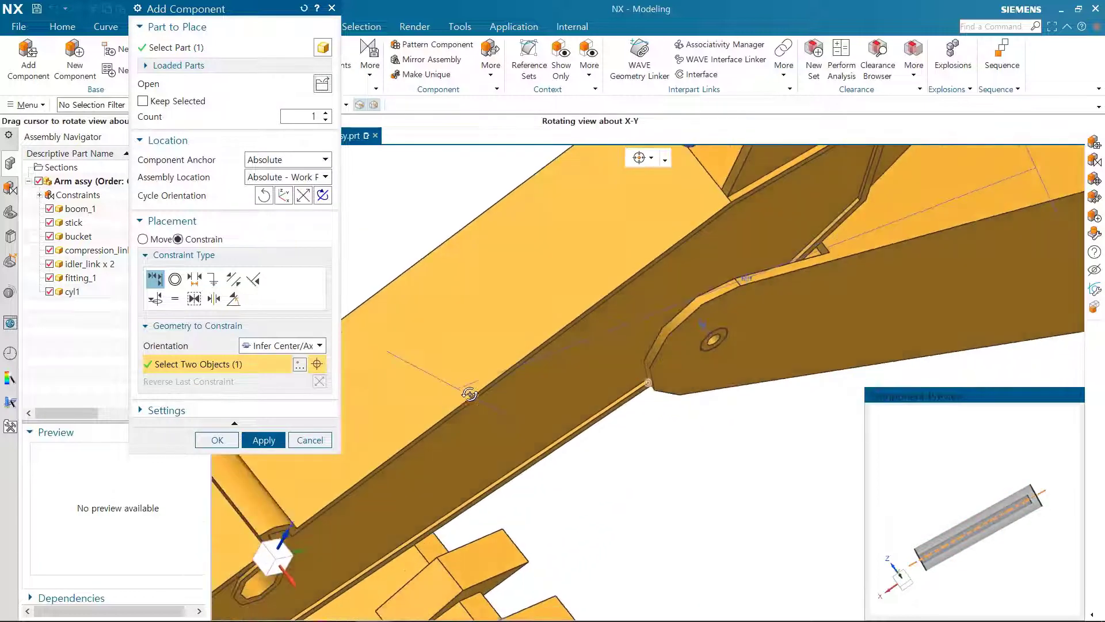
{"action": "scroll", "coordinate": [402, 523], "scroll_direction": "down", "scroll_amount": 3}
{"action": "scroll", "coordinate": [513, 327], "scroll_direction": "up", "scroll_amount": 3}
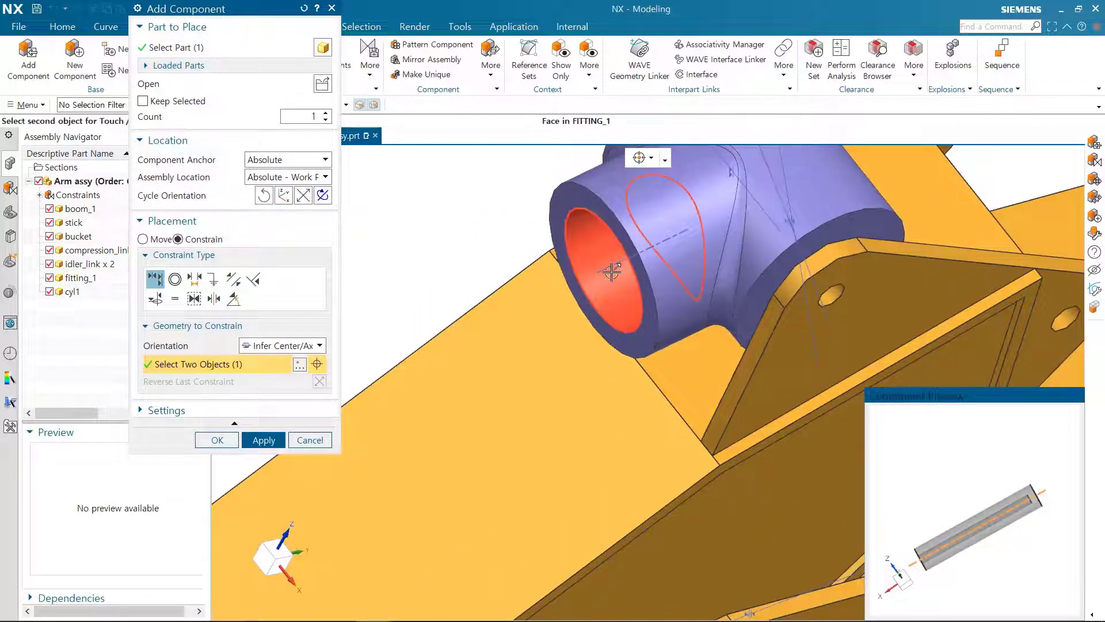
{"action": "left_click", "coordinate": [607, 275]}
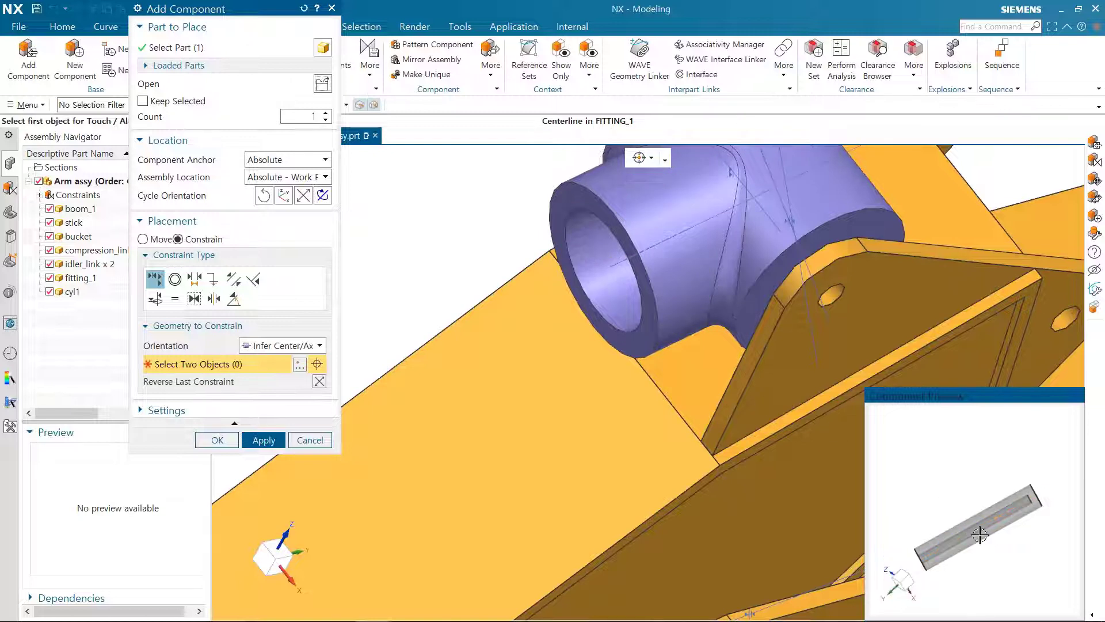
Step: Make cyl1's closed end face touch the end face of fitting_1's socket with a Touch constraint, and add cyl1 to the assembly
{"action": "left_click", "coordinate": [295, 347]}
{"action": "left_click", "coordinate": [286, 387]}
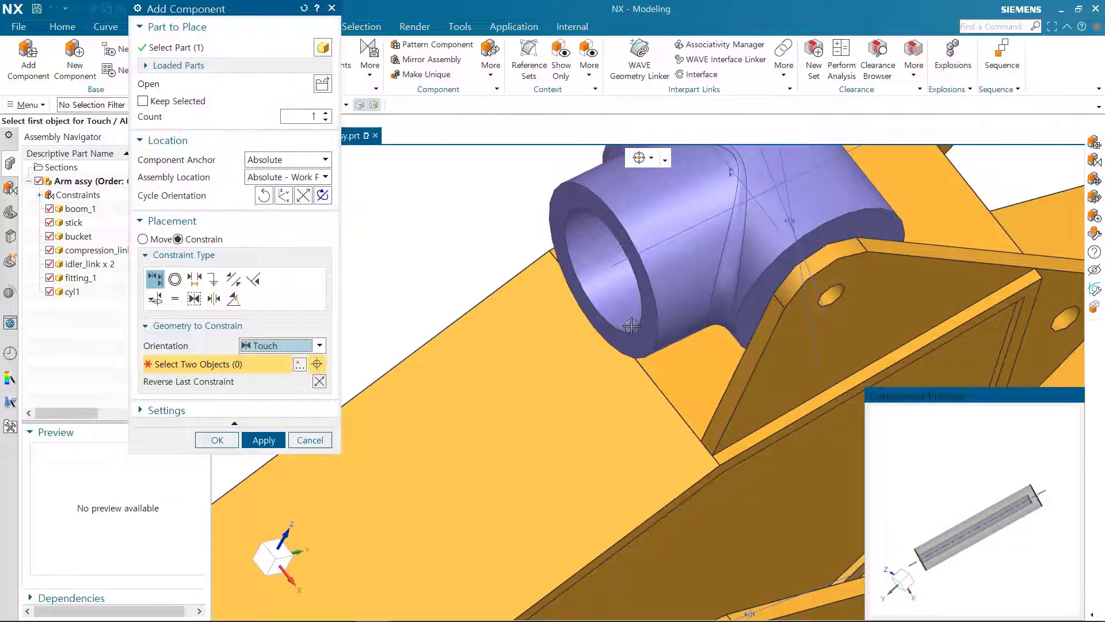
{"action": "left_click", "coordinate": [643, 327]}
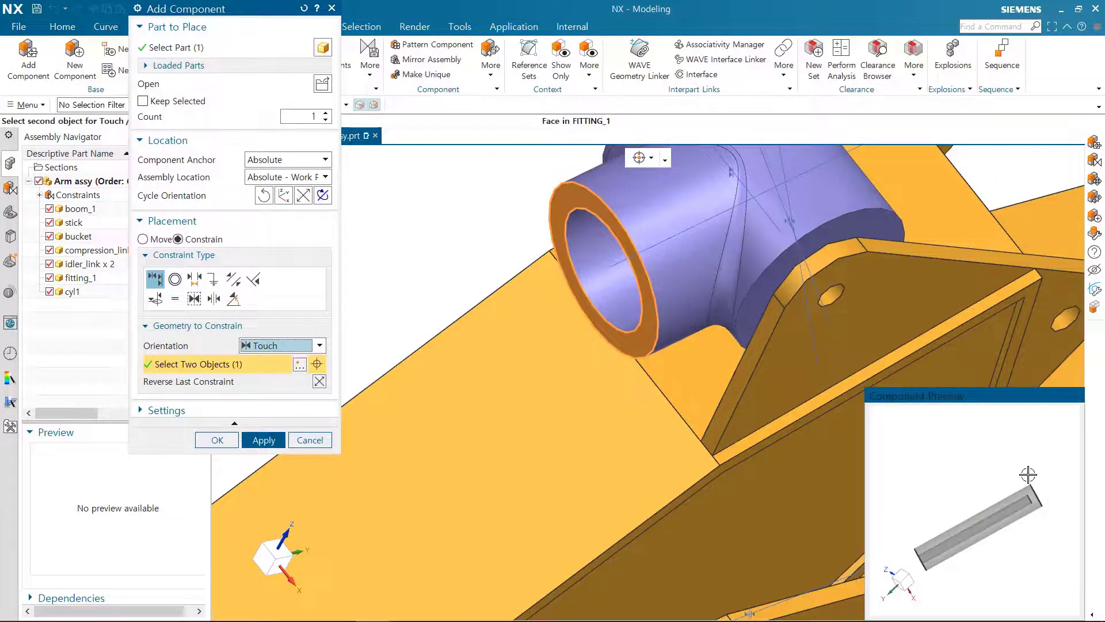
{"action": "middle_click_drag", "start_coordinate": [1026, 476], "coordinate": [1008, 496]}
{"action": "scroll", "coordinate": [1009, 497], "scroll_direction": "up", "scroll_amount": 6}
{"action": "left_click", "coordinate": [1026, 522]}
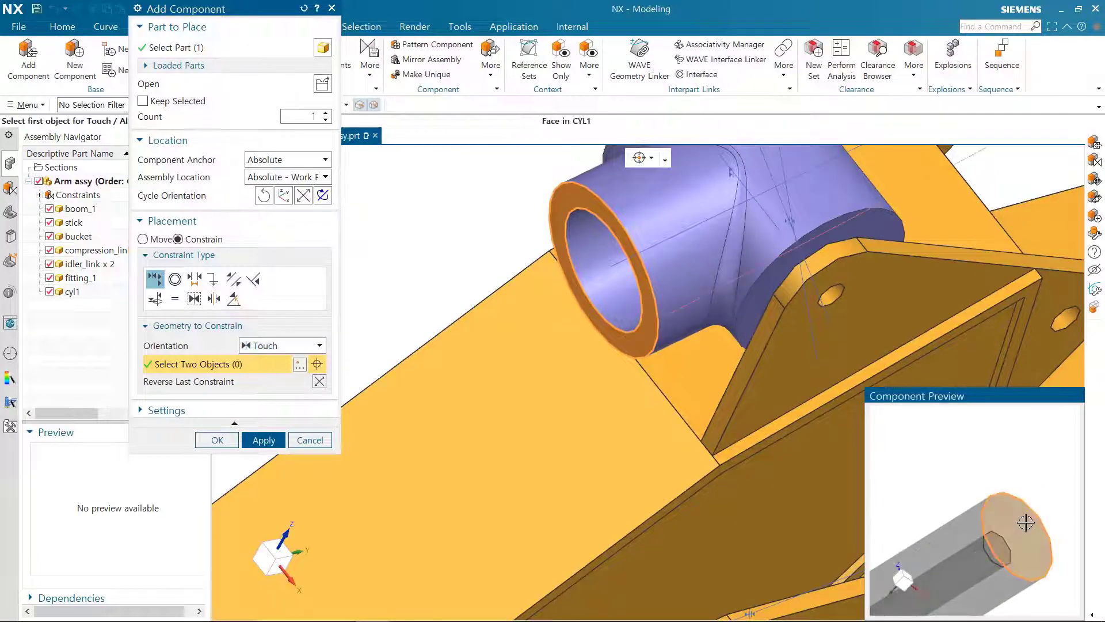
{"action": "scroll", "coordinate": [731, 423], "scroll_direction": "down", "scroll_amount": 3}
{"action": "scroll", "coordinate": [729, 424], "scroll_direction": "down", "scroll_amount": 2}
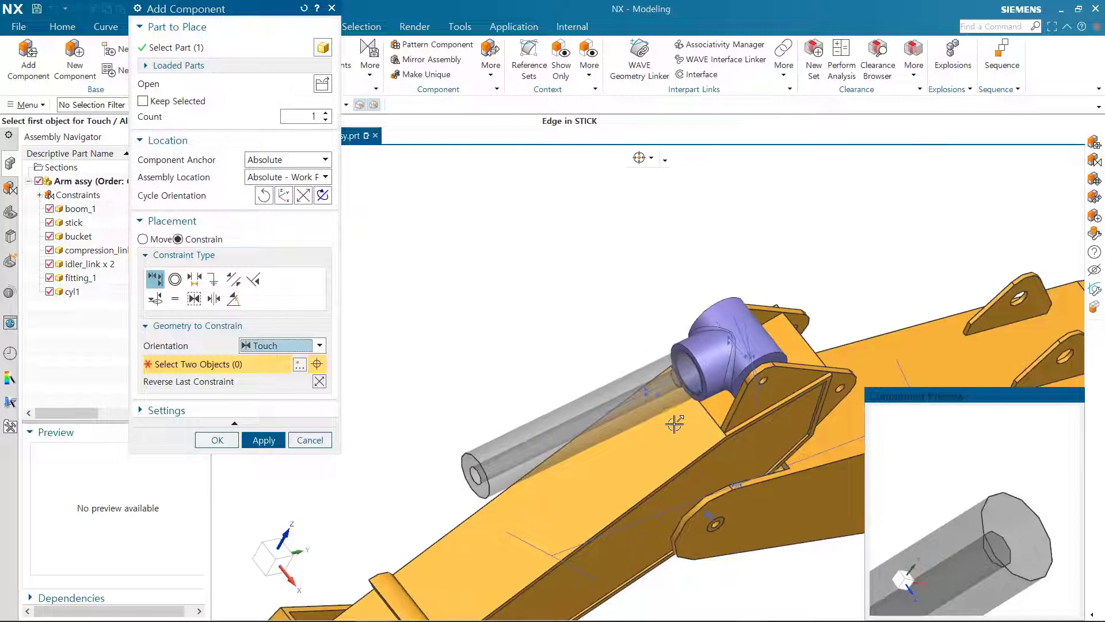
{"action": "scroll", "coordinate": [674, 424], "scroll_direction": "down", "scroll_amount": 4}
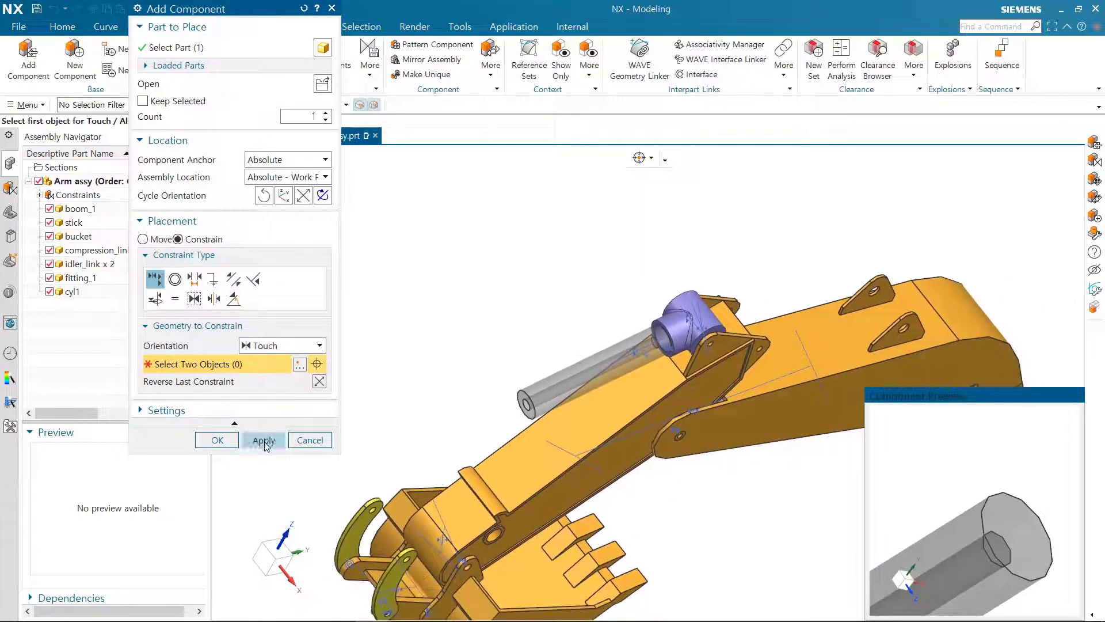
{"action": "left_click", "coordinate": [265, 440]}
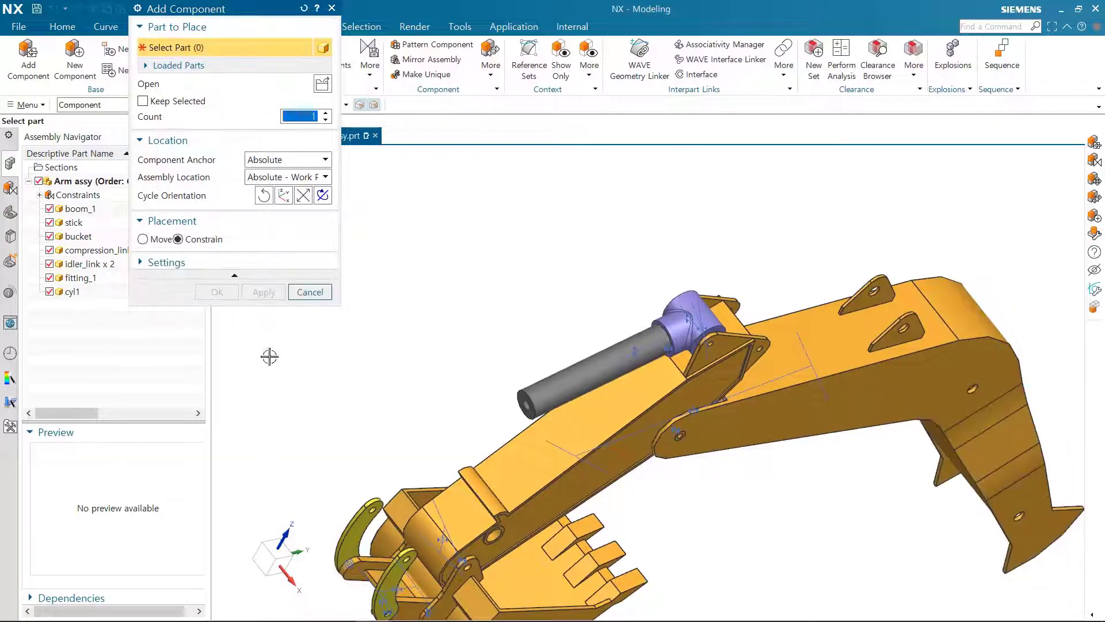
Step: Load rod1.prt as the next component to place in the assembly
{"action": "left_click", "coordinate": [320, 86]}
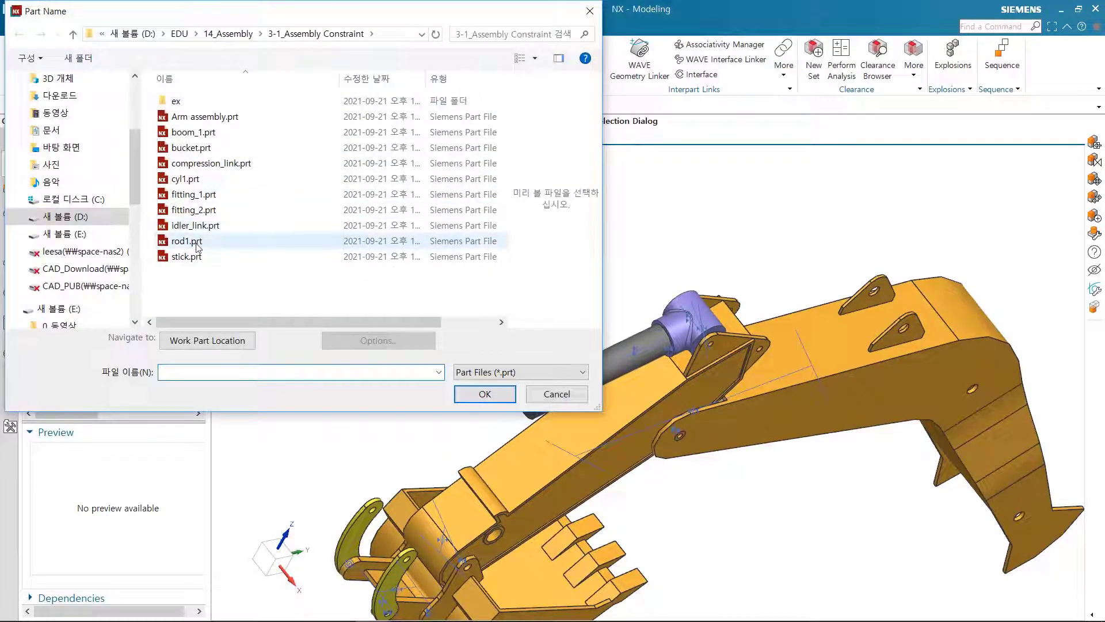
{"action": "left_click", "coordinate": [196, 242]}
{"action": "left_click", "coordinate": [499, 399]}
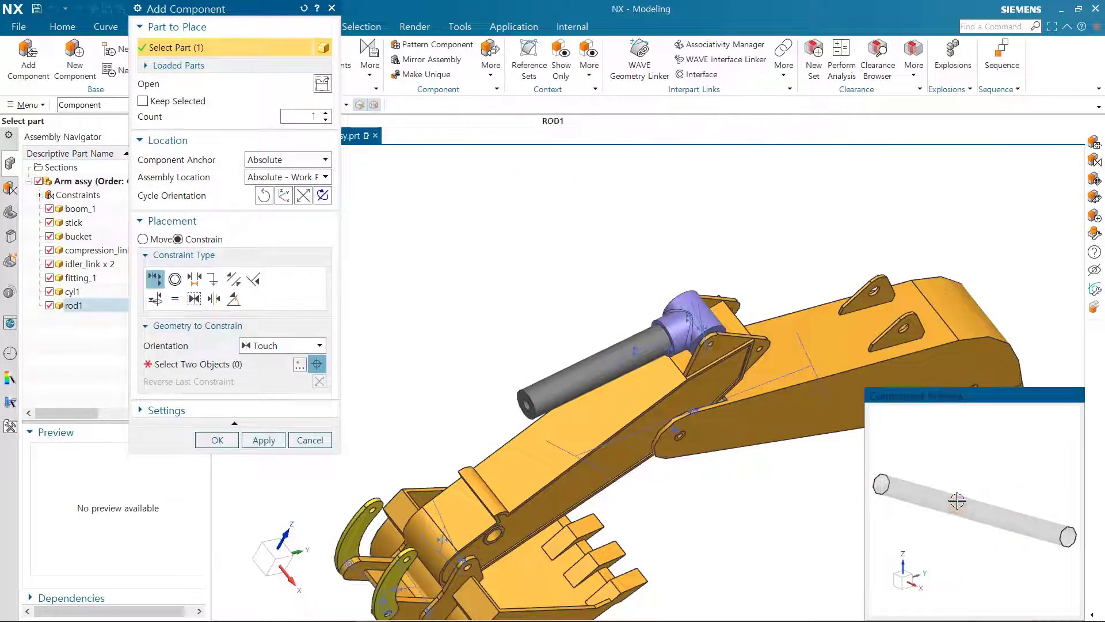
Step: Align rod1's centerline with cyl1's centerline using Infer Center/Axis
{"action": "middle_click_drag", "start_coordinate": [957, 502], "coordinate": [957, 478]}
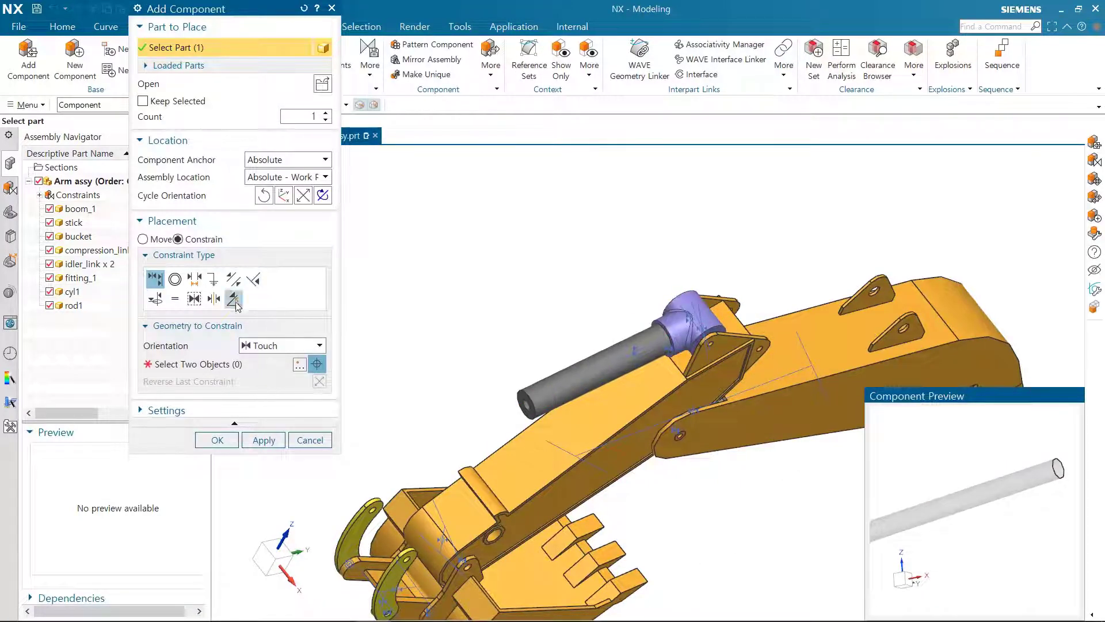
{"action": "left_click", "coordinate": [318, 346]}
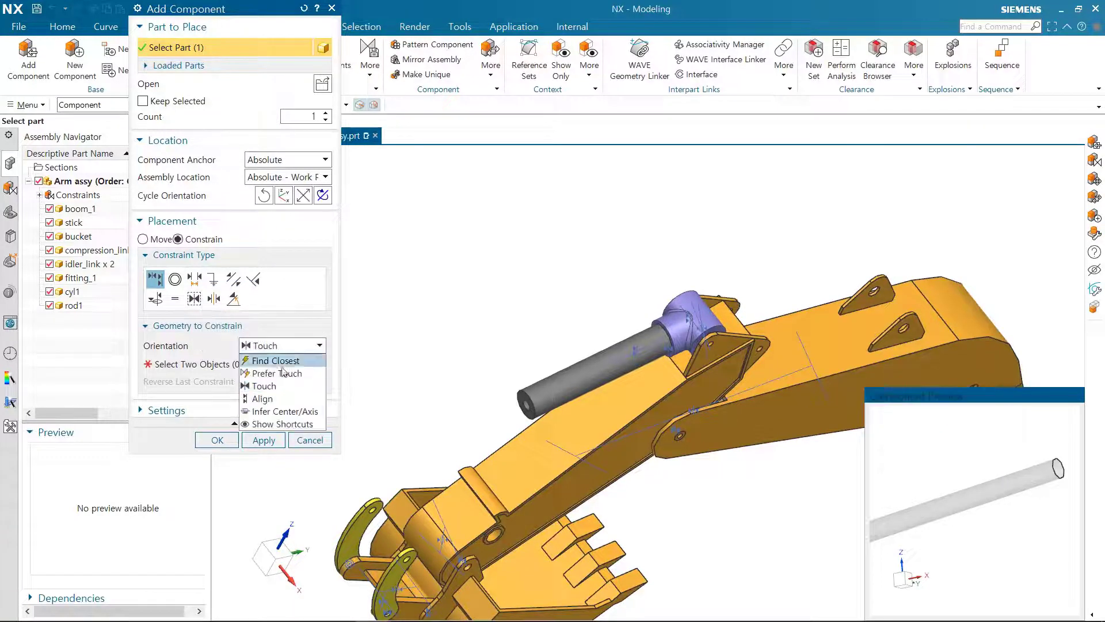
{"action": "left_click", "coordinate": [288, 411]}
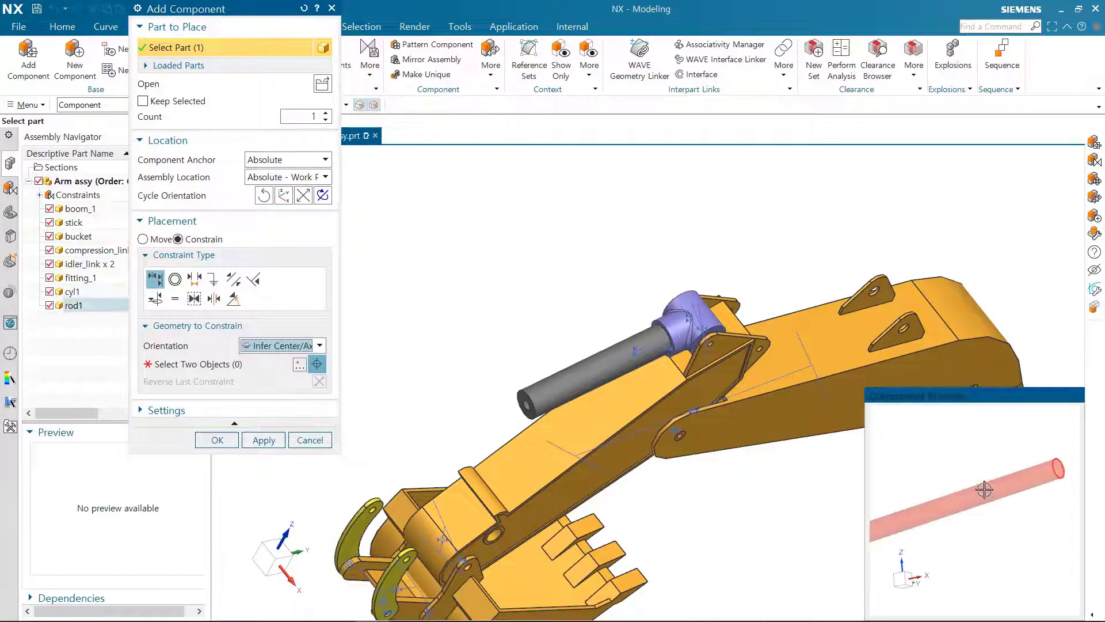
{"action": "left_click", "coordinate": [262, 365]}
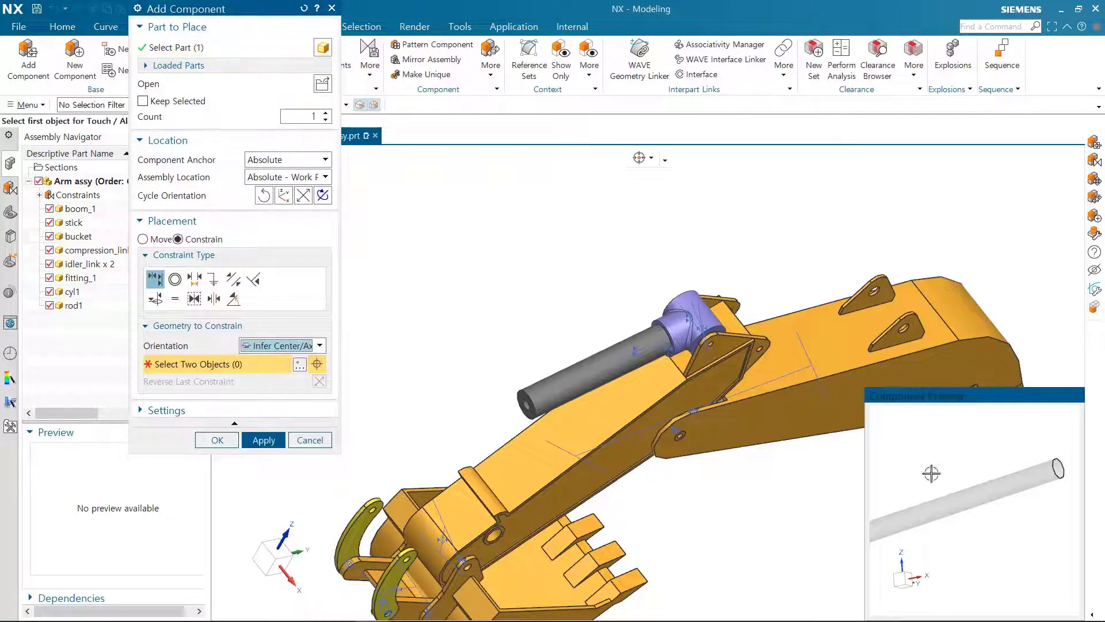
{"action": "left_click", "coordinate": [940, 505]}
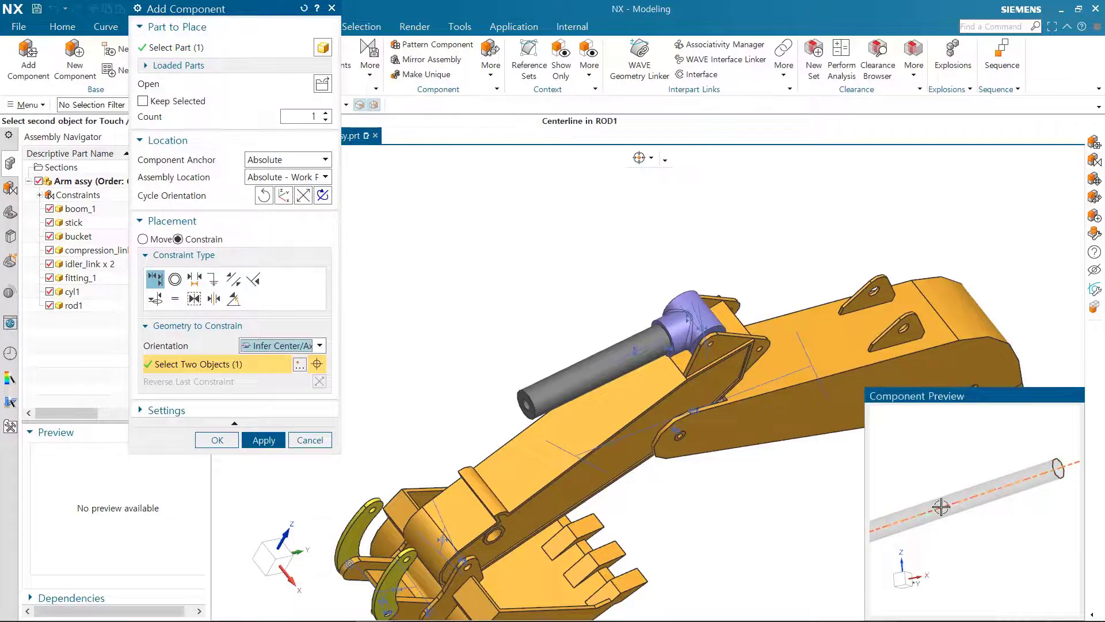
{"action": "left_click", "coordinate": [536, 397]}
Step: Slide rod1 along the shared axis to the bucket side, in front of cyl1's open end
{"action": "scroll", "coordinate": [754, 358], "scroll_direction": "down", "scroll_amount": 5}
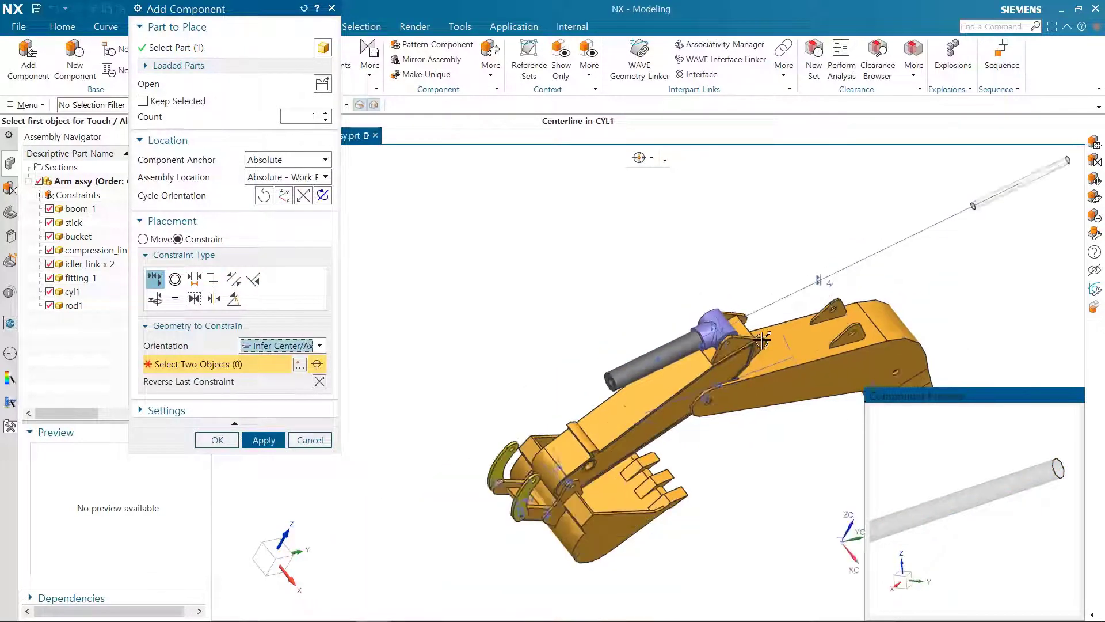
{"action": "left_click_drag", "start_coordinate": [568, 358], "coordinate": [571, 350]}
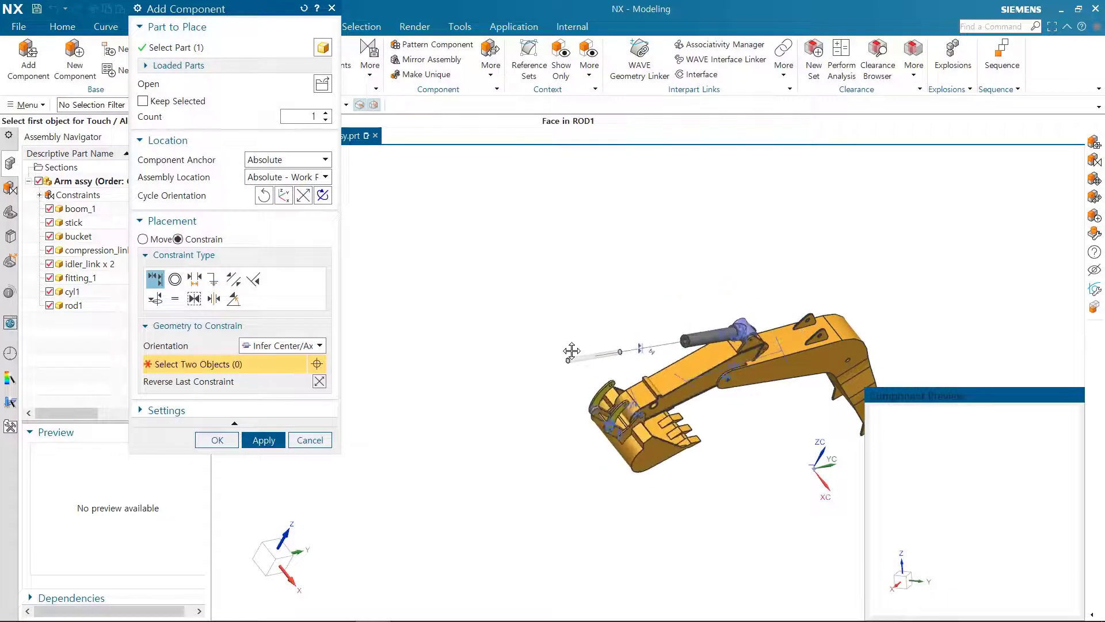
{"action": "scroll", "coordinate": [742, 323], "scroll_direction": "up", "scroll_amount": 6}
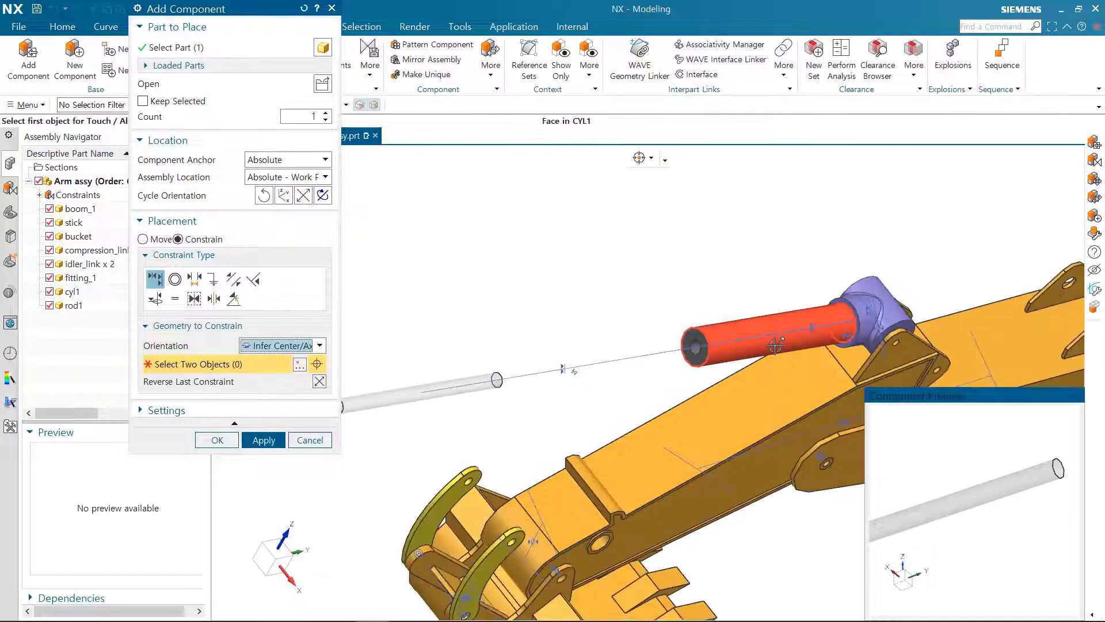
{"action": "middle_click_drag", "start_coordinate": [742, 323], "coordinate": [722, 316], "text": "shift"}
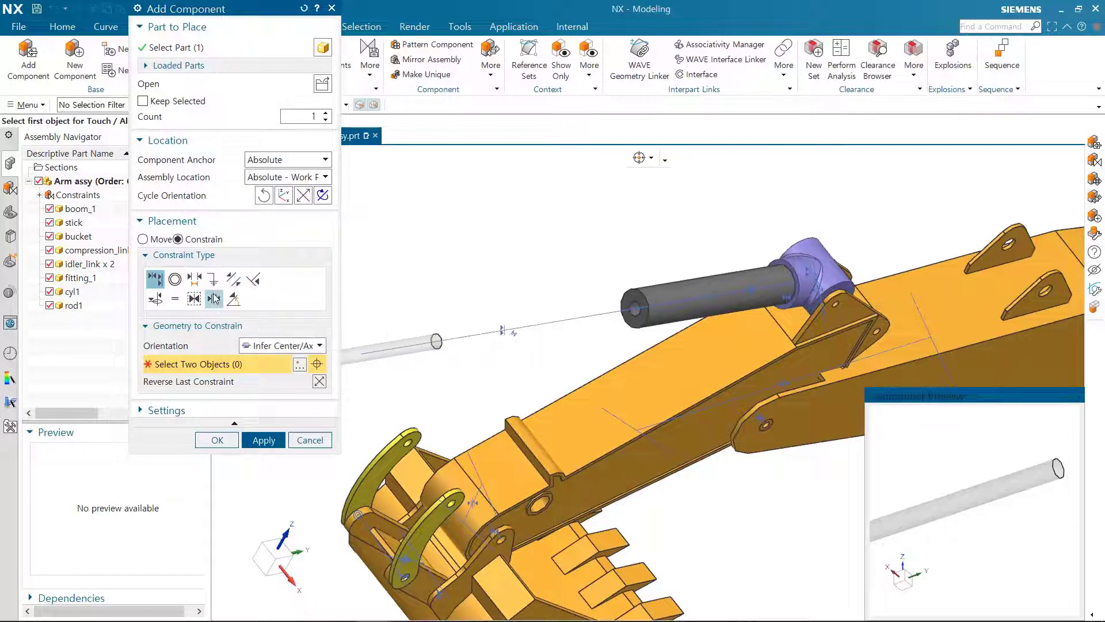
Step: Start a Distance constraint with rod1's end face nearest the cylinder as the first object
{"action": "left_click", "coordinate": [194, 279]}
{"action": "scroll", "coordinate": [564, 363], "scroll_direction": "up", "scroll_amount": 8}
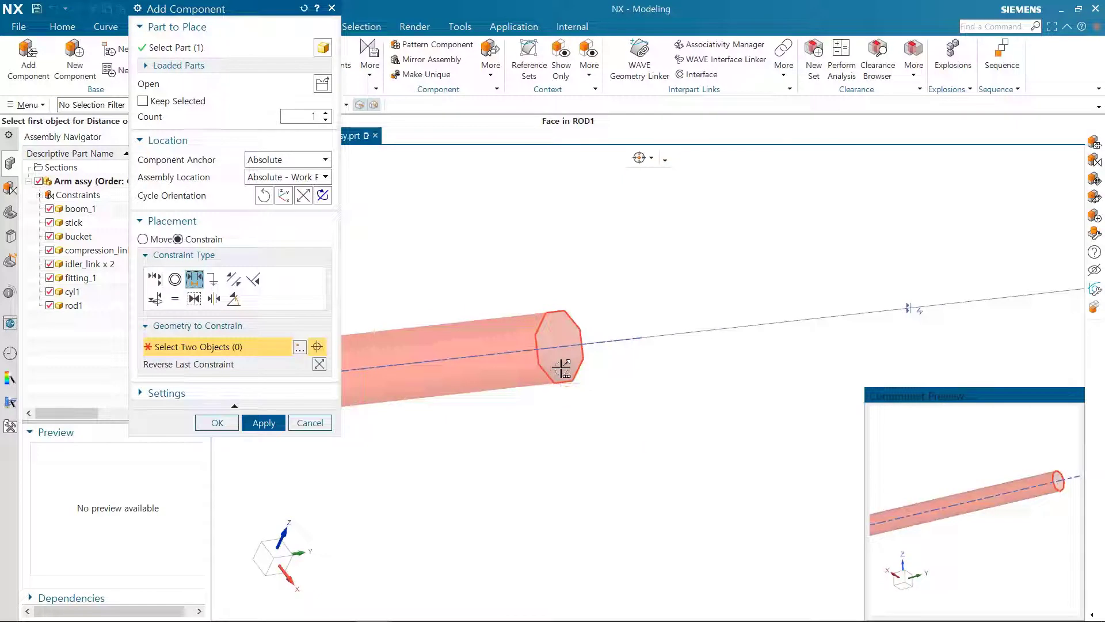
{"action": "left_click", "coordinate": [561, 366]}
{"action": "left_click", "coordinate": [623, 352]}
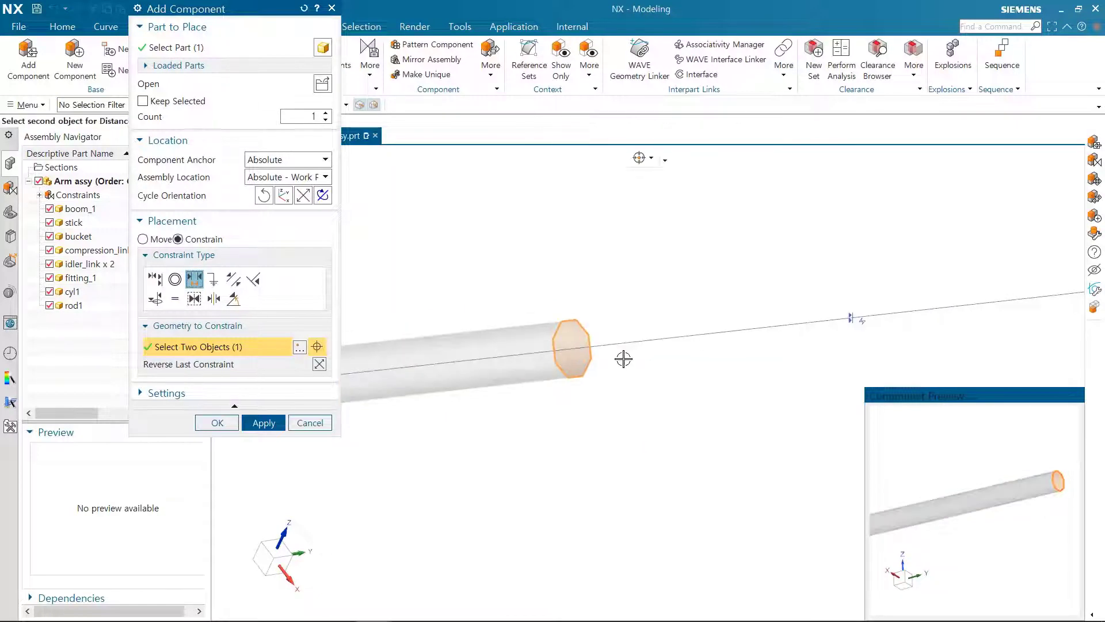
{"action": "scroll", "coordinate": [662, 354], "scroll_direction": "down", "scroll_amount": 8}
{"action": "left_click", "coordinate": [748, 342]}
{"action": "middle_click_drag", "start_coordinate": [734, 317], "coordinate": [576, 314], "text": "shift"}
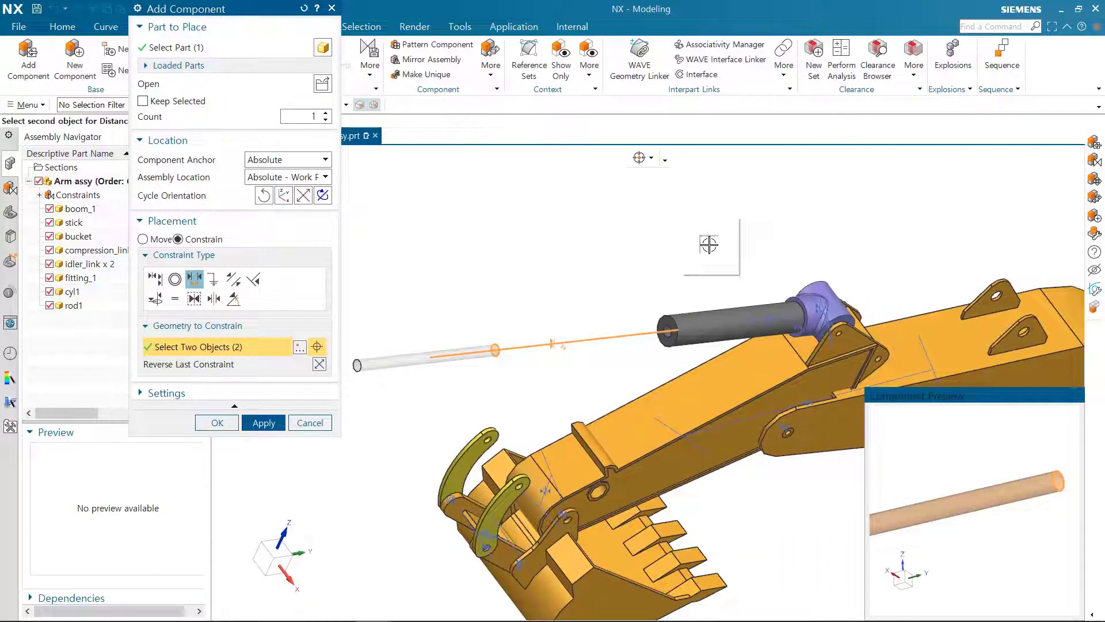
Step: Show the assembly in wireframe and pick the circular edge at the closed end of cyl1's bore as the Distance constraint's second object
{"action": "right_click", "coordinate": [709, 245]}
{"action": "mouse_move", "coordinate": [875, 419]}
{"action": "left_click", "coordinate": [935, 490]}
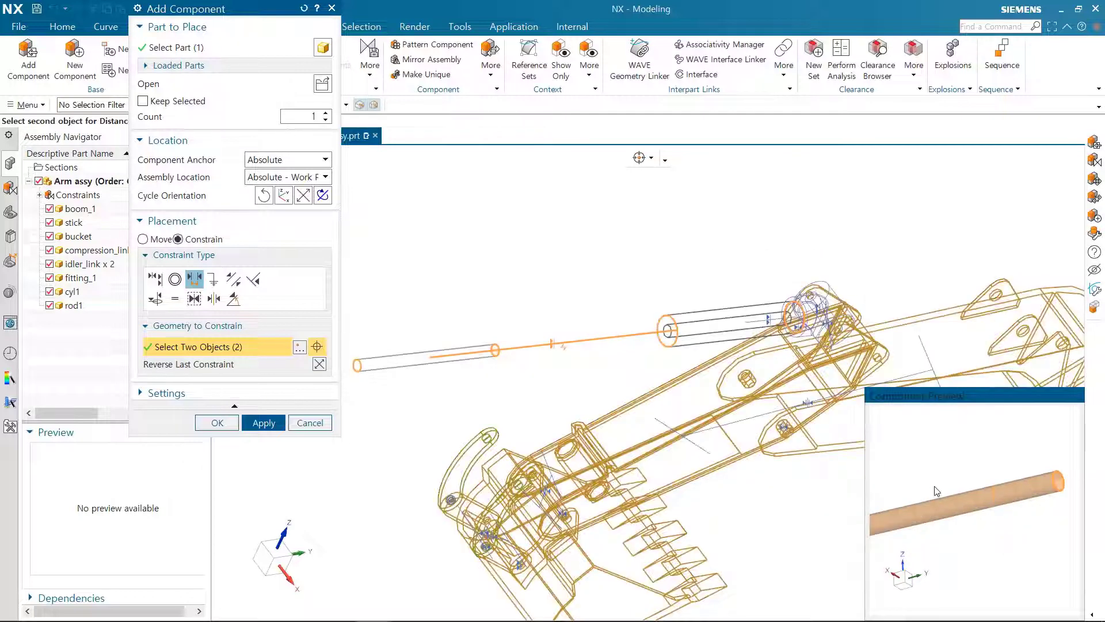
{"action": "scroll", "coordinate": [789, 323], "scroll_direction": "up", "scroll_amount": 5}
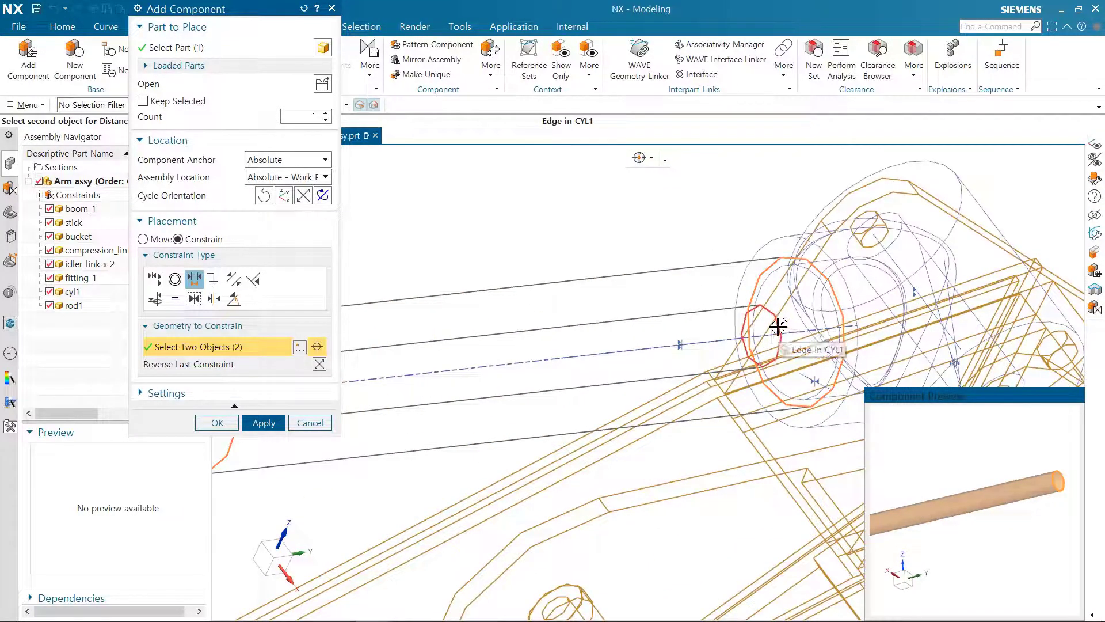
{"action": "left_click", "coordinate": [778, 327]}
{"action": "scroll", "coordinate": [562, 273], "scroll_direction": "down", "scroll_amount": 5}
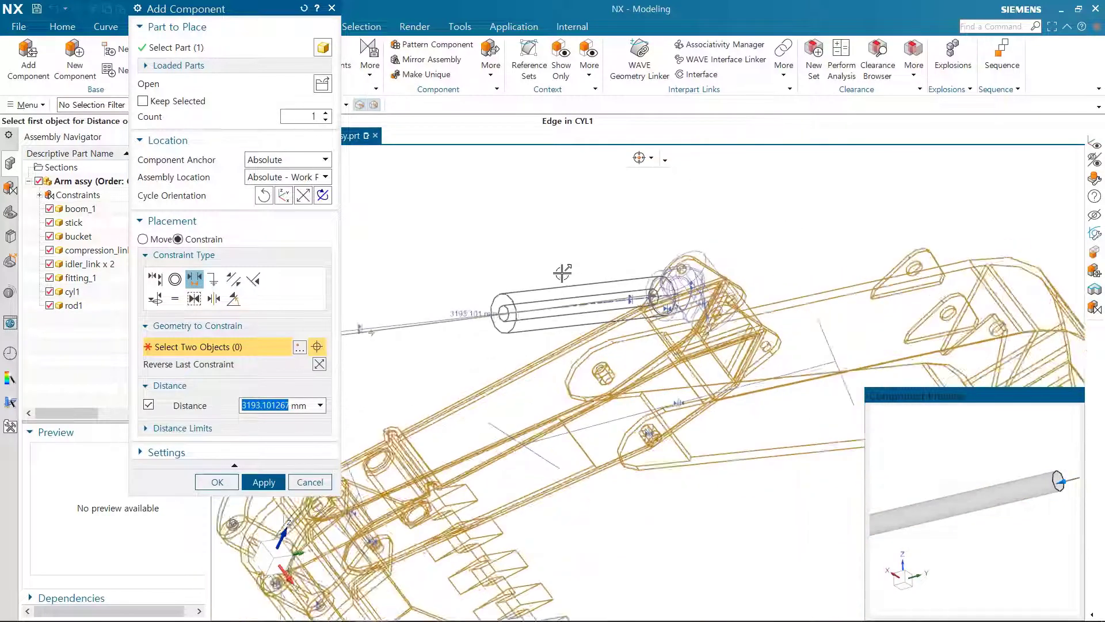
Step: Return to the shaded display and set the distance between rod1's end face and the bottom of cyl1's bore to 50 mm
{"action": "scroll", "coordinate": [550, 266], "scroll_direction": "down", "scroll_amount": 3}
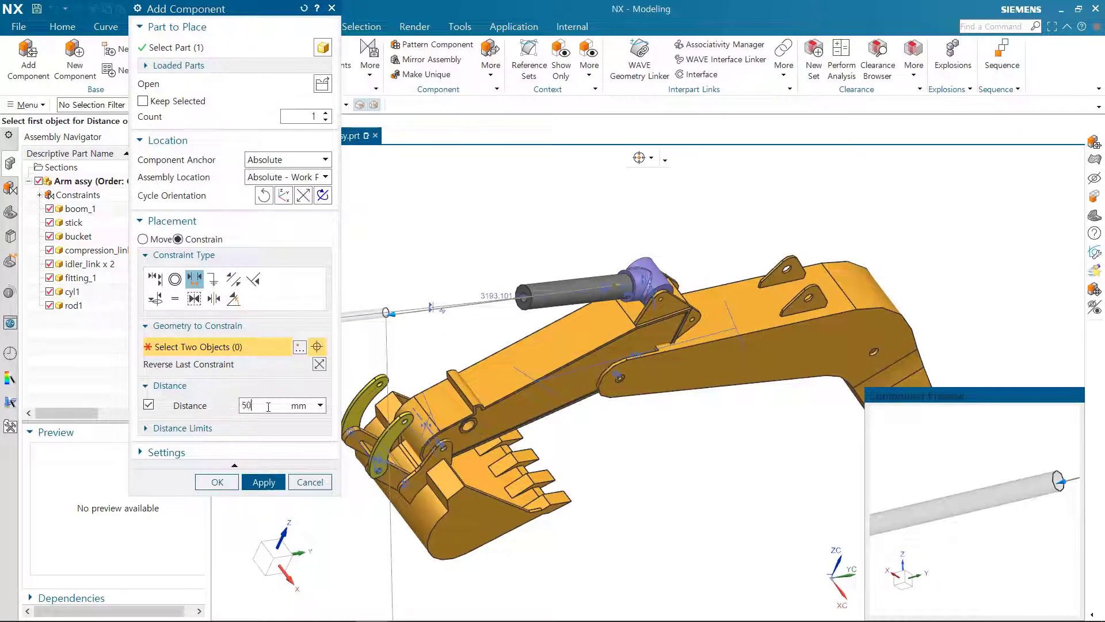
{"action": "key", "text": "Return"}
{"action": "middle_click_drag", "start_coordinate": [505, 246], "coordinate": [602, 301]}
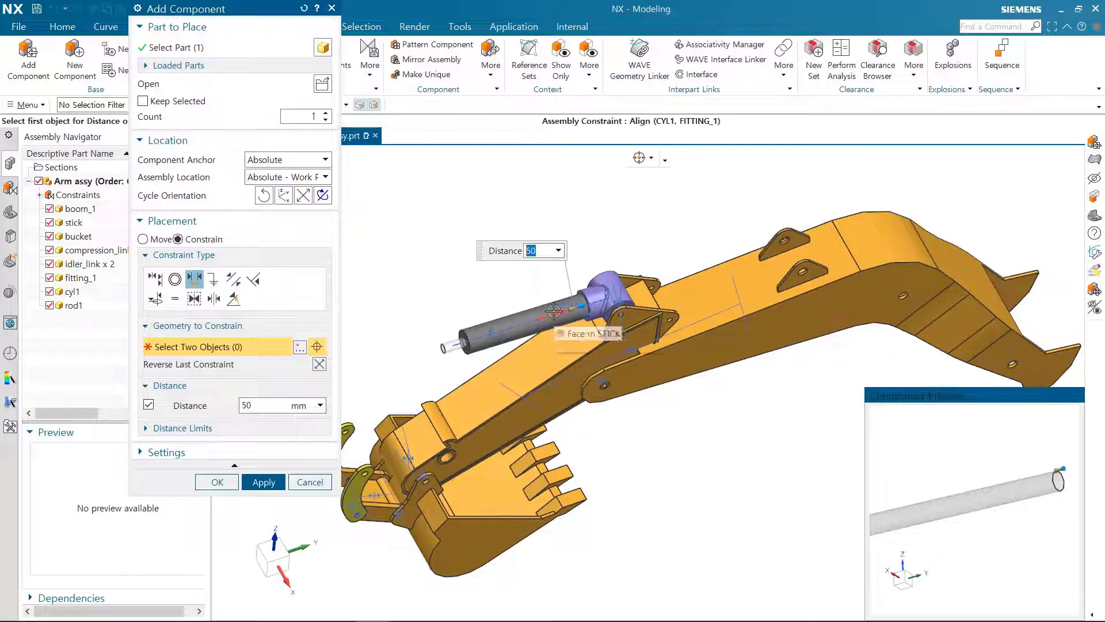
Step: Set the distance between rod1's inner end face and the bottom of cyl1's bore to 100 mm and apply rod1's placement
{"action": "type", "text": "100"}
{"action": "key", "text": "Return"}
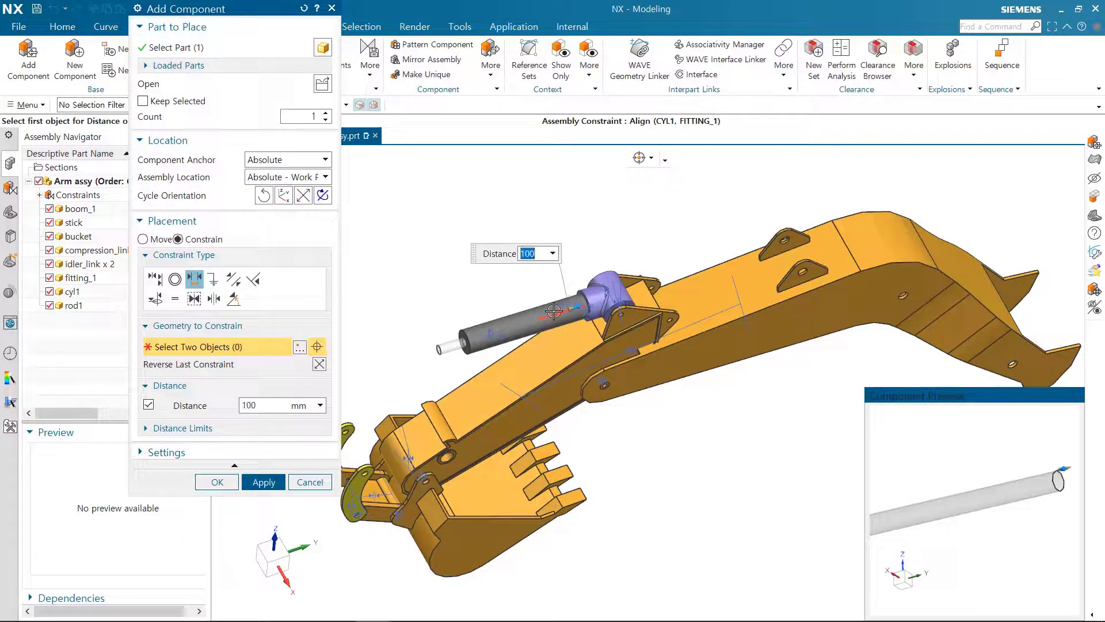
{"action": "left_click", "coordinate": [216, 488]}
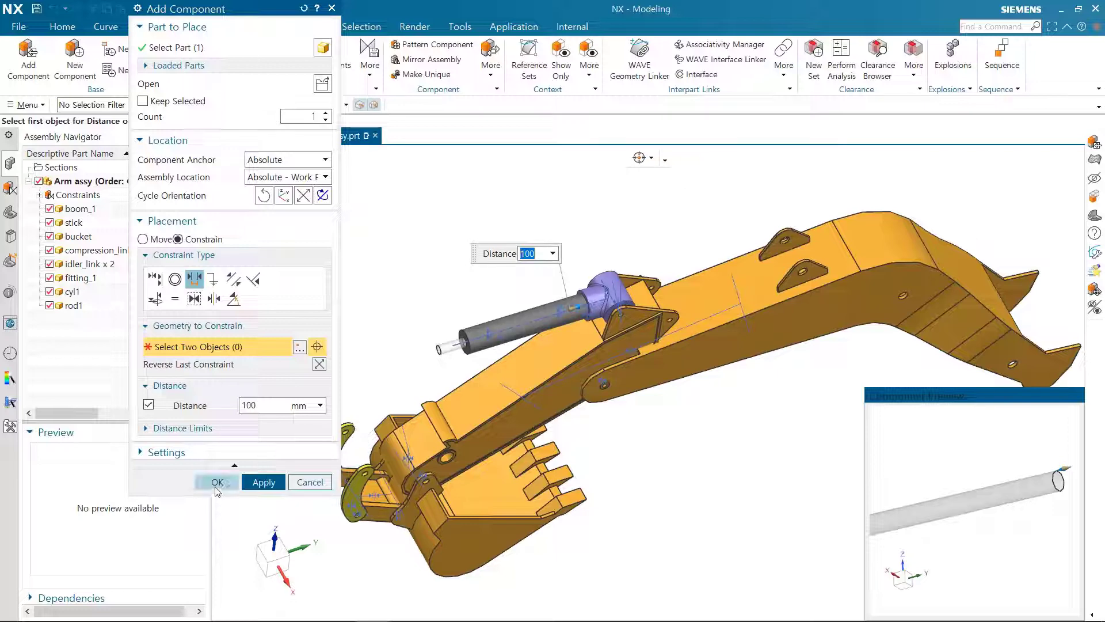
{"action": "left_click", "coordinate": [252, 482]}
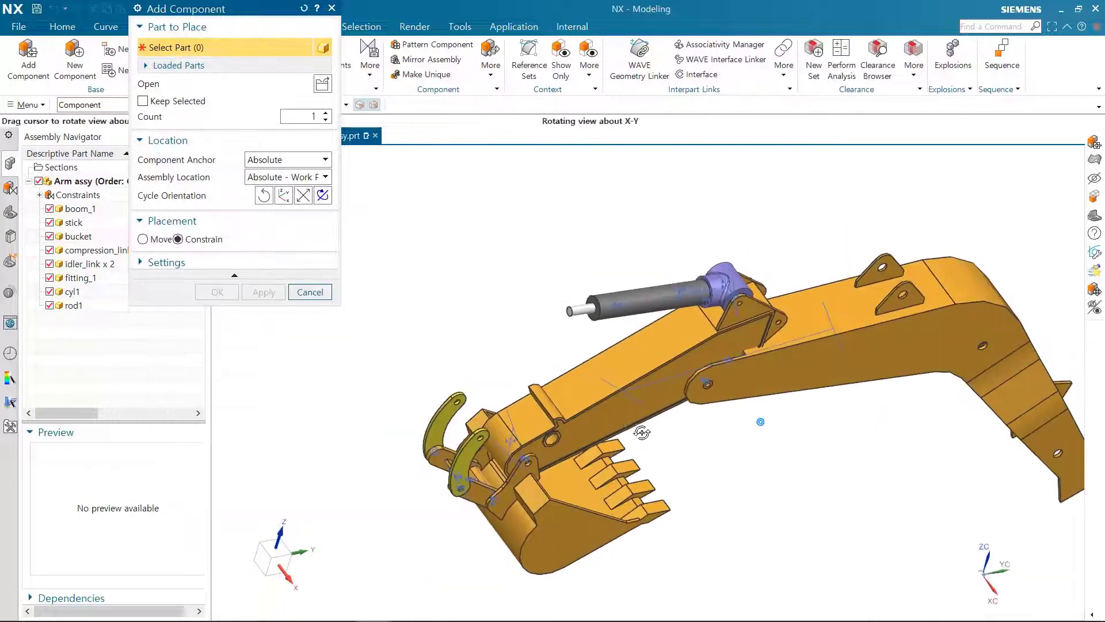
Step: Load fitting_2.prt as the next component to place and orient its preview to show the branch bore
{"action": "left_click", "coordinate": [321, 86]}
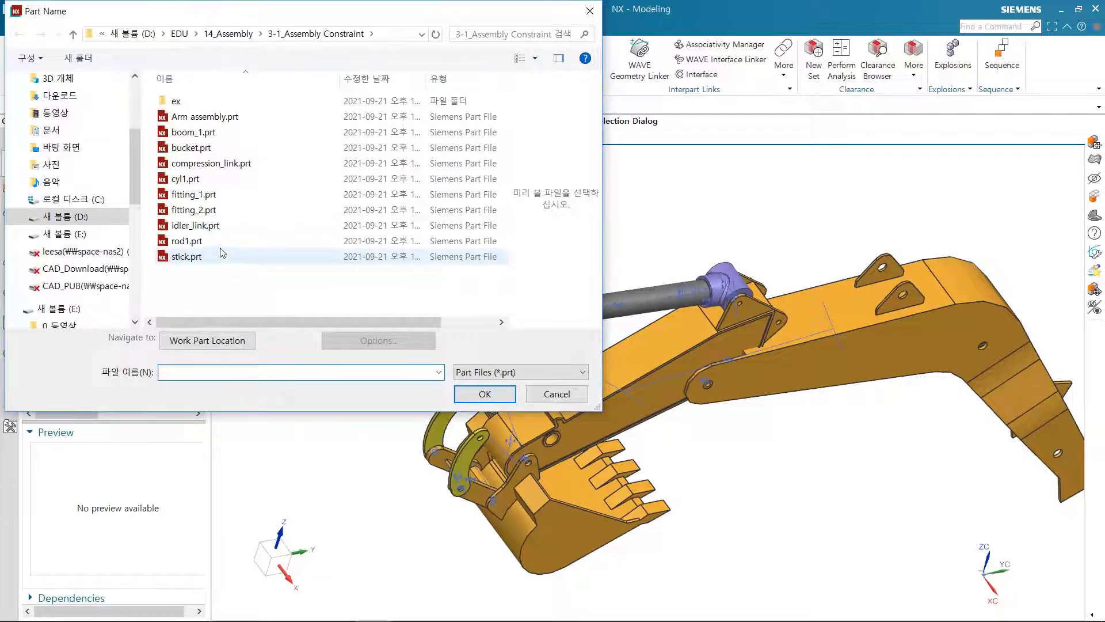
{"action": "double_click", "coordinate": [195, 210]}
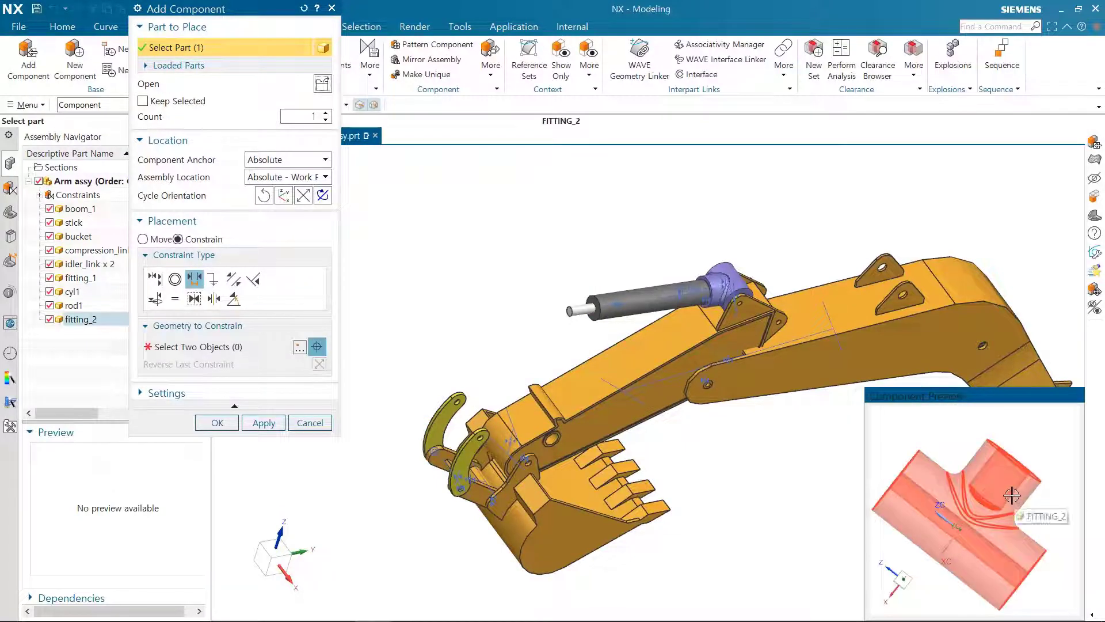
{"action": "middle_click_drag", "start_coordinate": [1012, 502], "coordinate": [985, 524]}
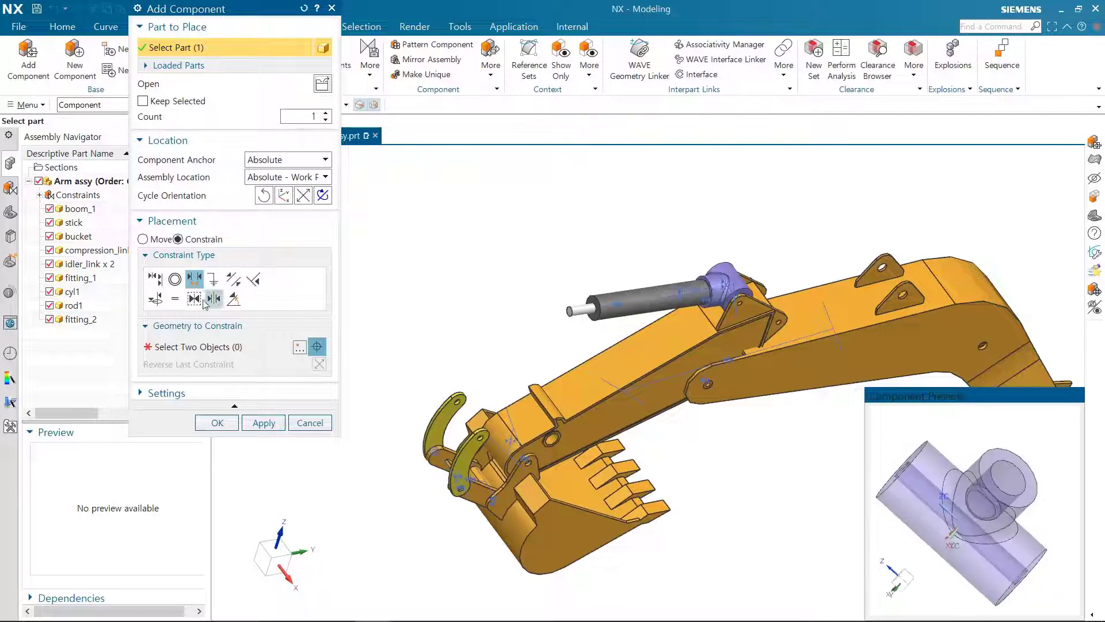
Step: Apply a Touch/Align constraint with Infer Center/Axis between the centerline of fitting_2's branch and rod1's centerline
{"action": "left_click", "coordinate": [160, 280]}
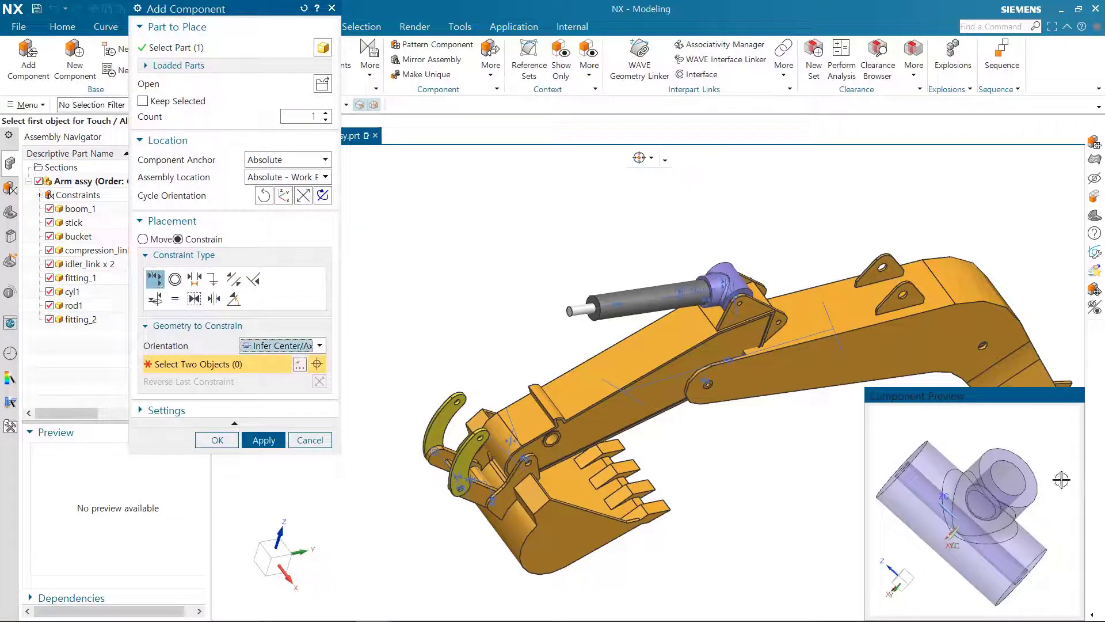
{"action": "left_click", "coordinate": [986, 497]}
{"action": "scroll", "coordinate": [555, 304], "scroll_direction": "up", "scroll_amount": 3}
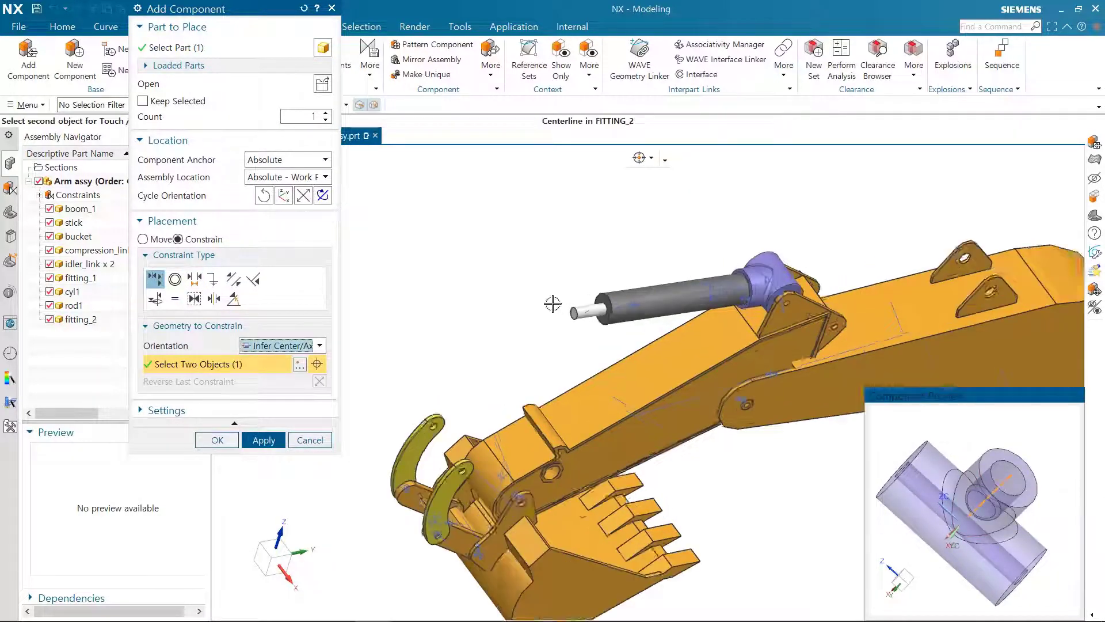
{"action": "left_click", "coordinate": [599, 313]}
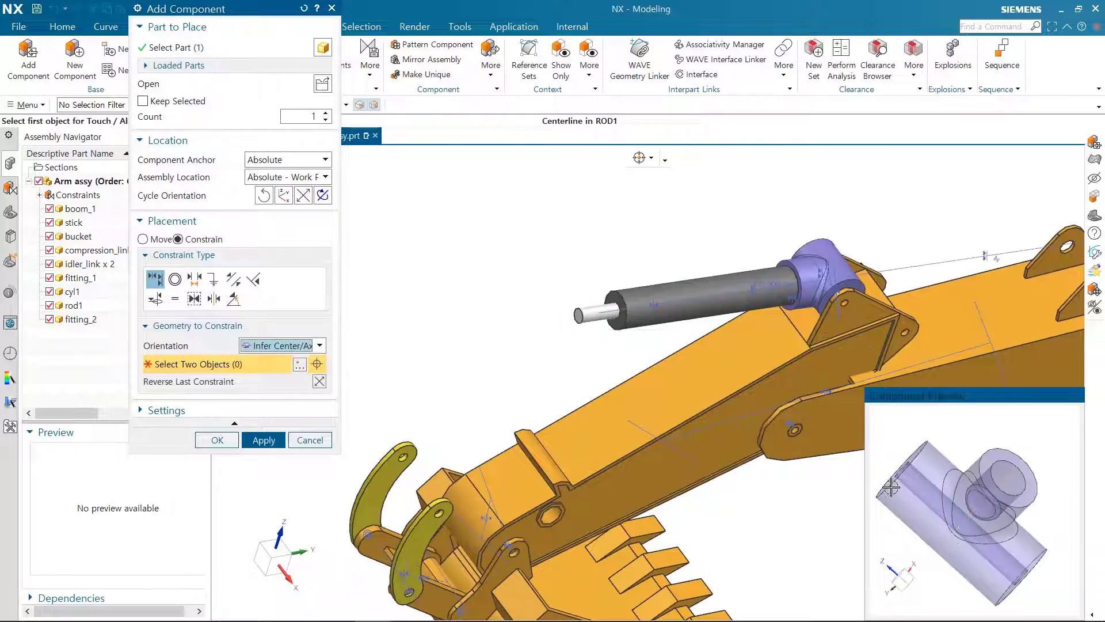
Step: Add a Distance constraint of -10 mm between rod1's outer end face and fitting_2's branch end face, and finish placing fitting_2
{"action": "left_click", "coordinate": [195, 280]}
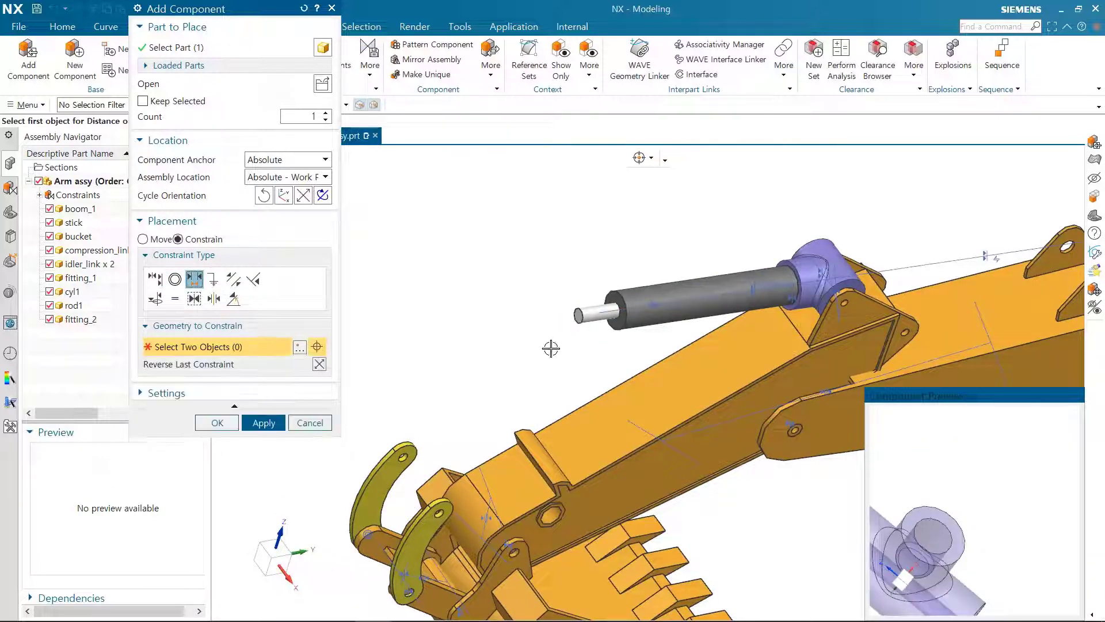
{"action": "left_click", "coordinate": [579, 315]}
{"action": "left_click", "coordinate": [941, 511]}
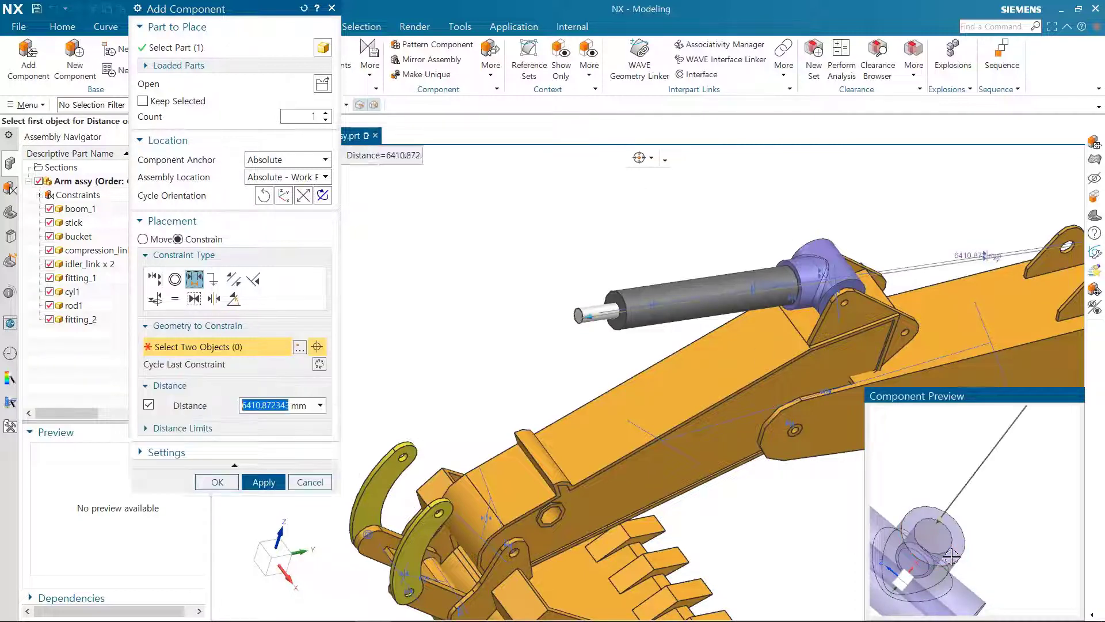
{"action": "type", "text": "10.8"}
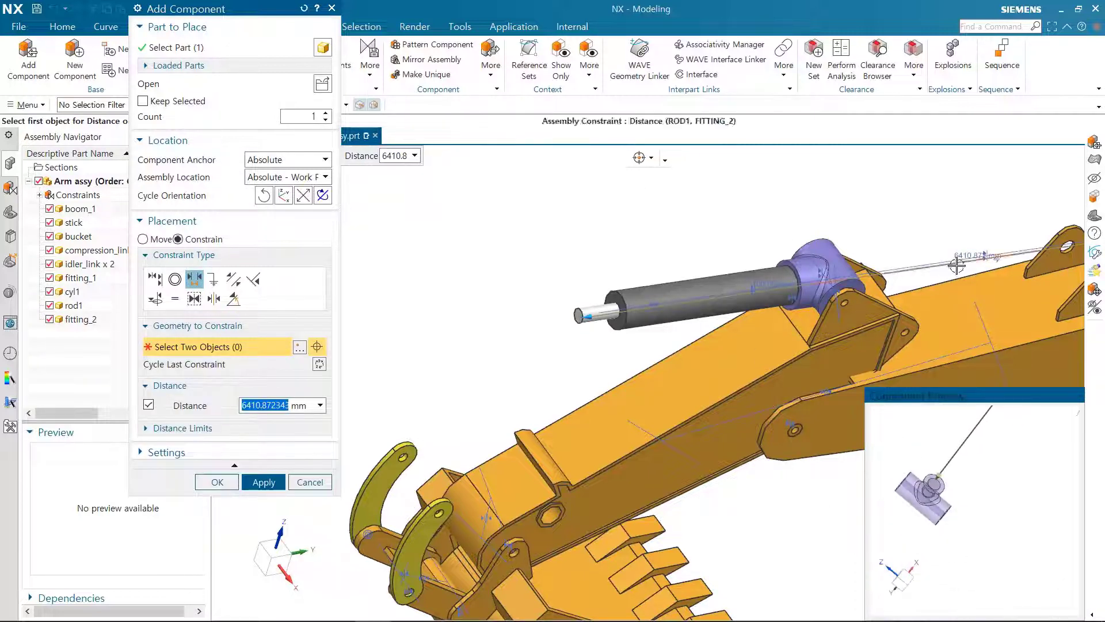
{"action": "key", "text": "Return"}
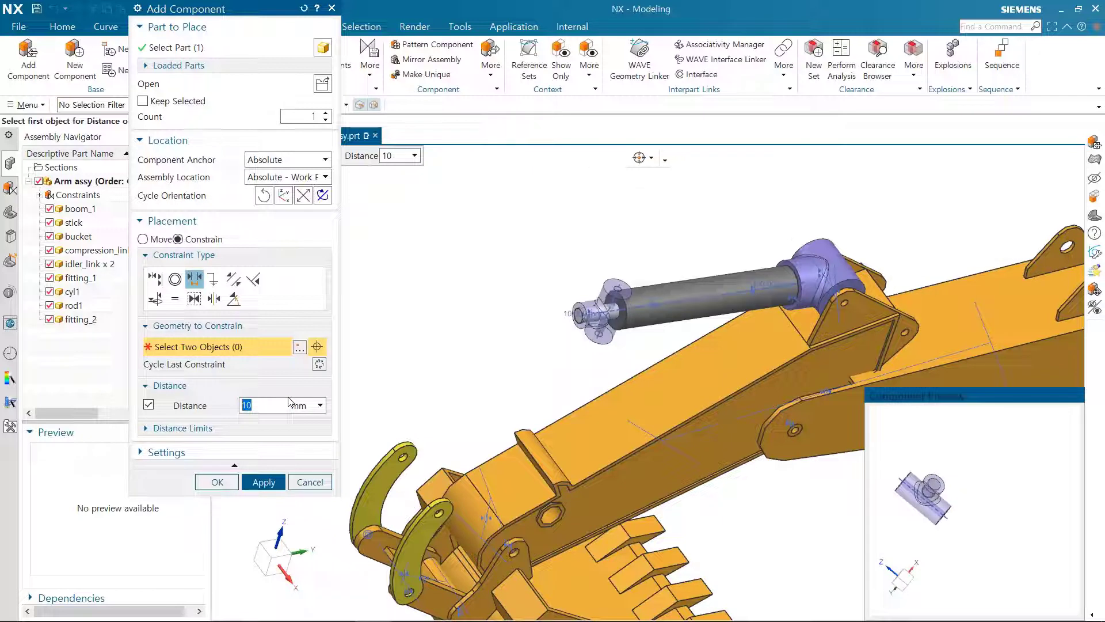
{"action": "type", "text": "-10"}
{"action": "key", "text": "Return"}
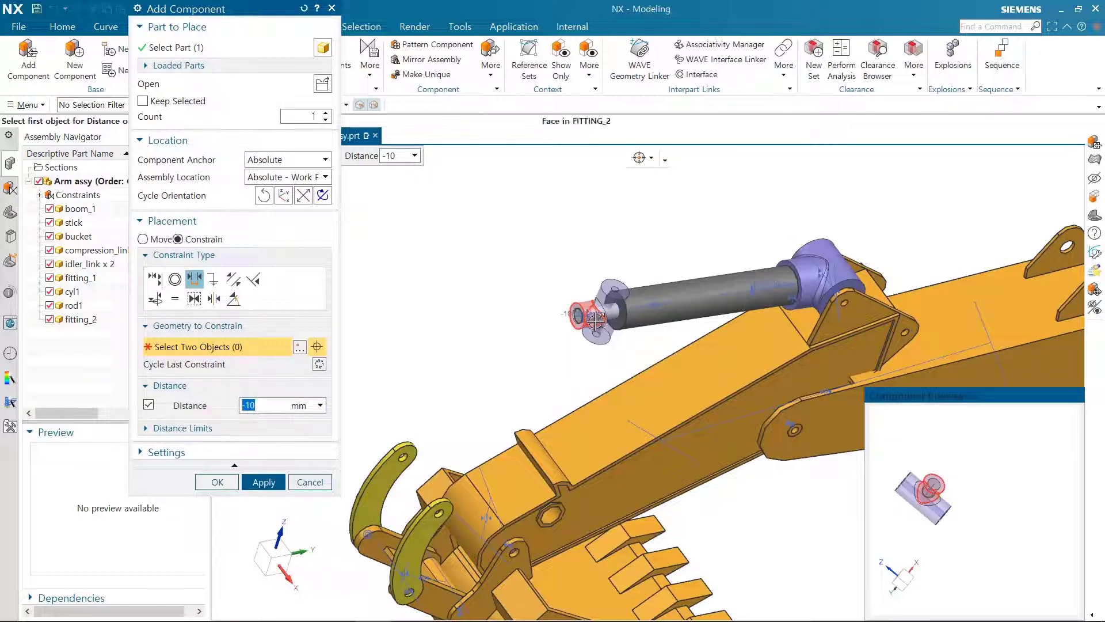
{"action": "left_click", "coordinate": [207, 482]}
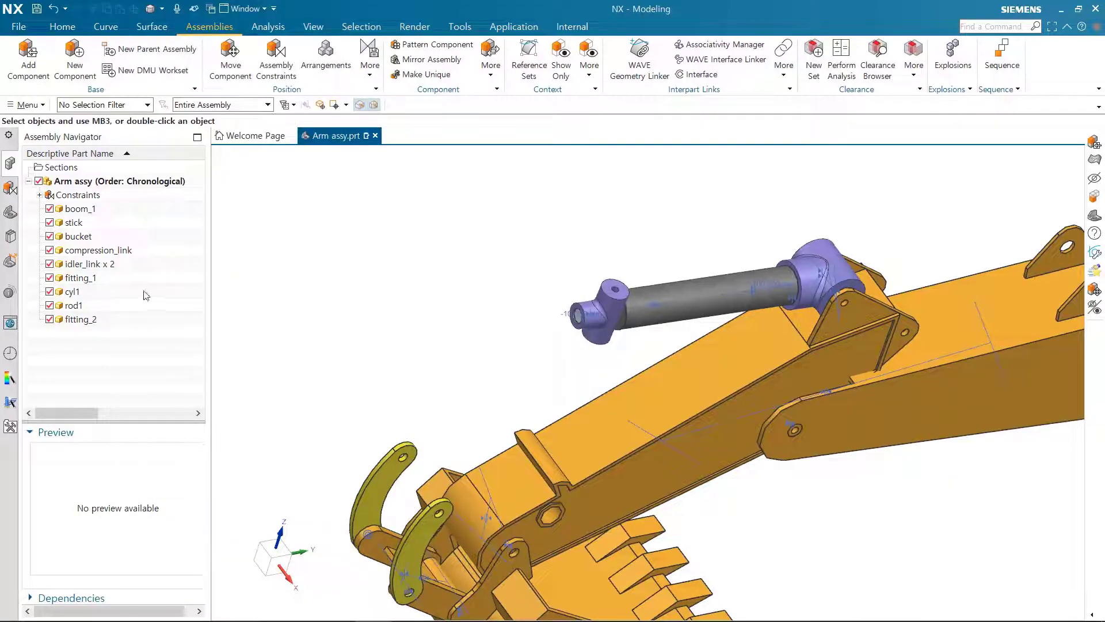
Step: Expand the assembly's constraint list and reverse the Touch constraint between fitting_2 and rod1
{"action": "double_click", "coordinate": [54, 196]}
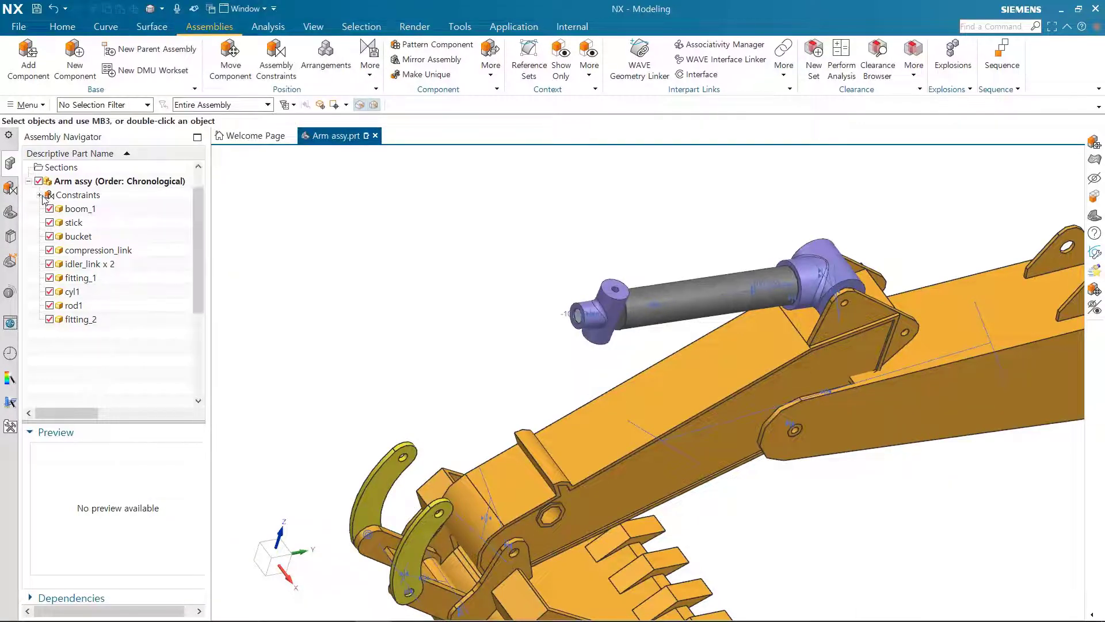
{"action": "scroll", "coordinate": [102, 299], "scroll_direction": "down", "scroll_amount": 5}
{"action": "scroll", "coordinate": [103, 300], "scroll_direction": "up", "scroll_amount": 1}
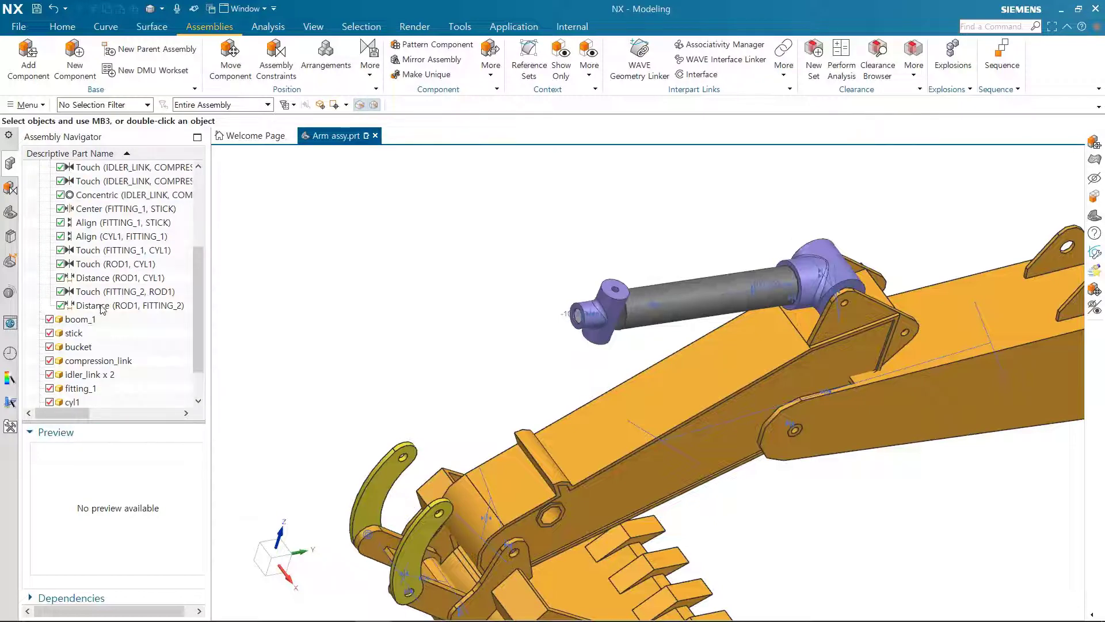
{"action": "left_click", "coordinate": [93, 294]}
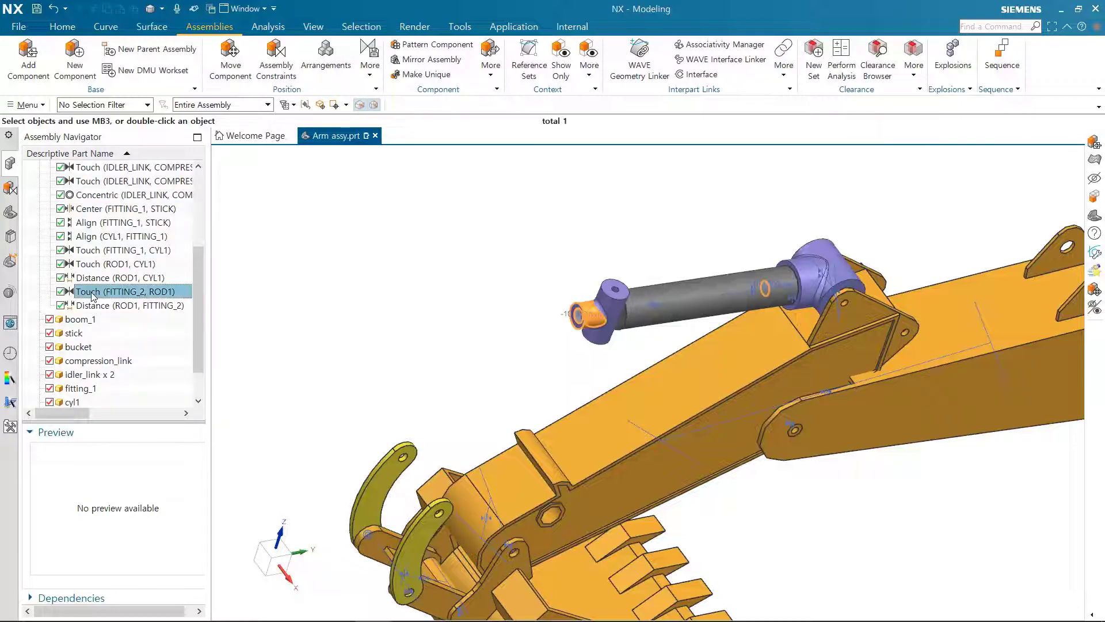
{"action": "right_click", "coordinate": [93, 294]}
{"action": "left_click", "coordinate": [123, 319]}
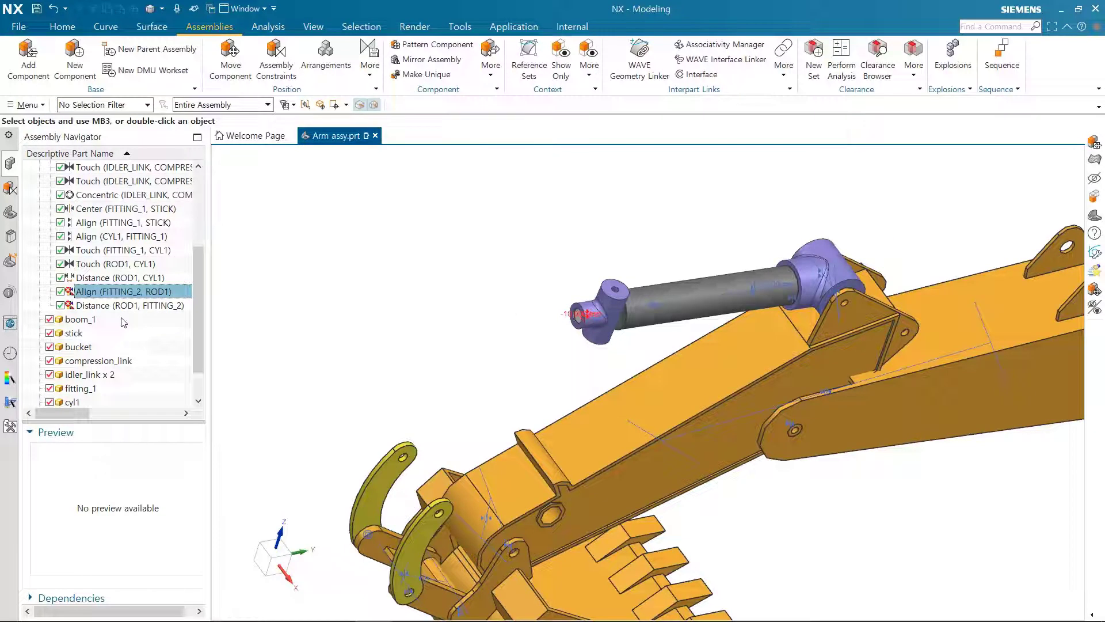
Step: Suppress and delete the Distance constraint between rod1 and fitting_2
{"action": "left_click", "coordinate": [114, 306]}
{"action": "left_click", "coordinate": [60, 307]}
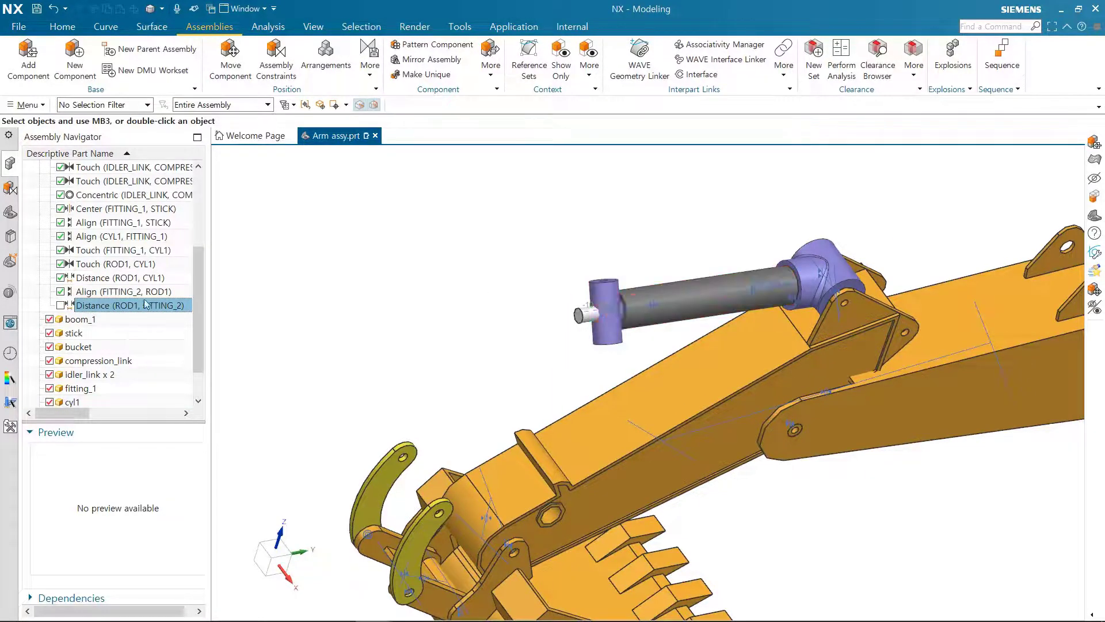
{"action": "left_click", "coordinate": [109, 292]}
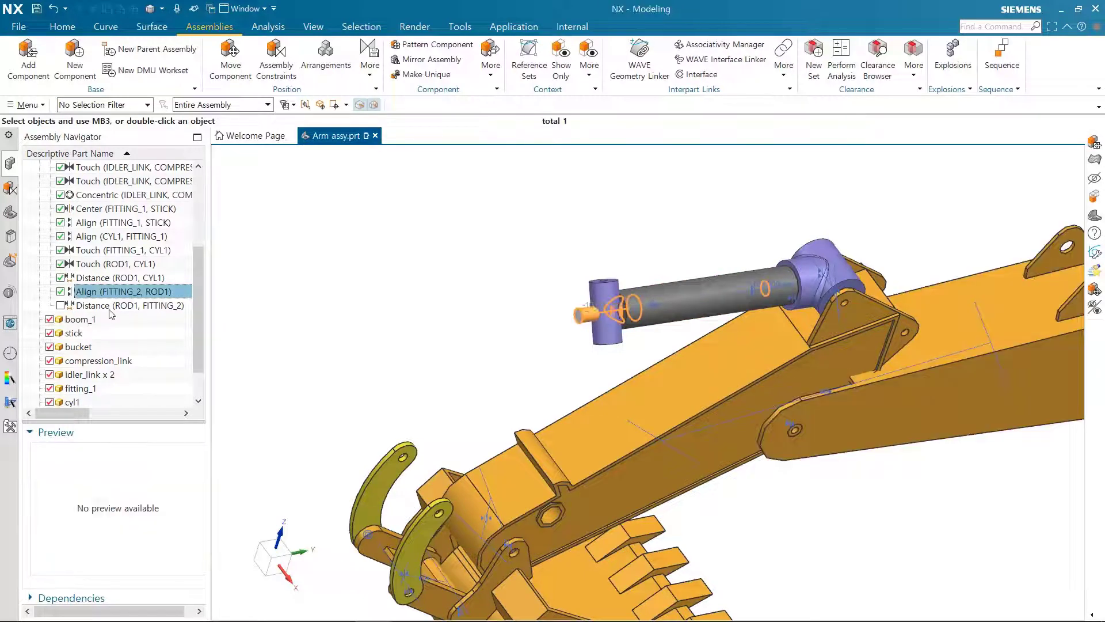
{"action": "left_click", "coordinate": [111, 306]}
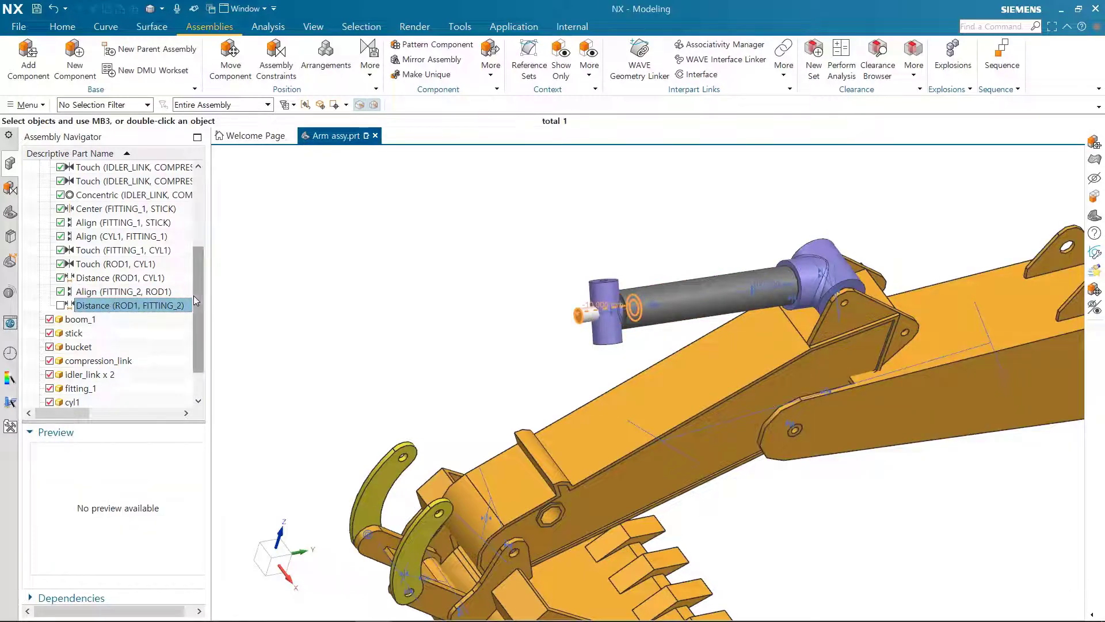
{"action": "key", "text": "Delete"}
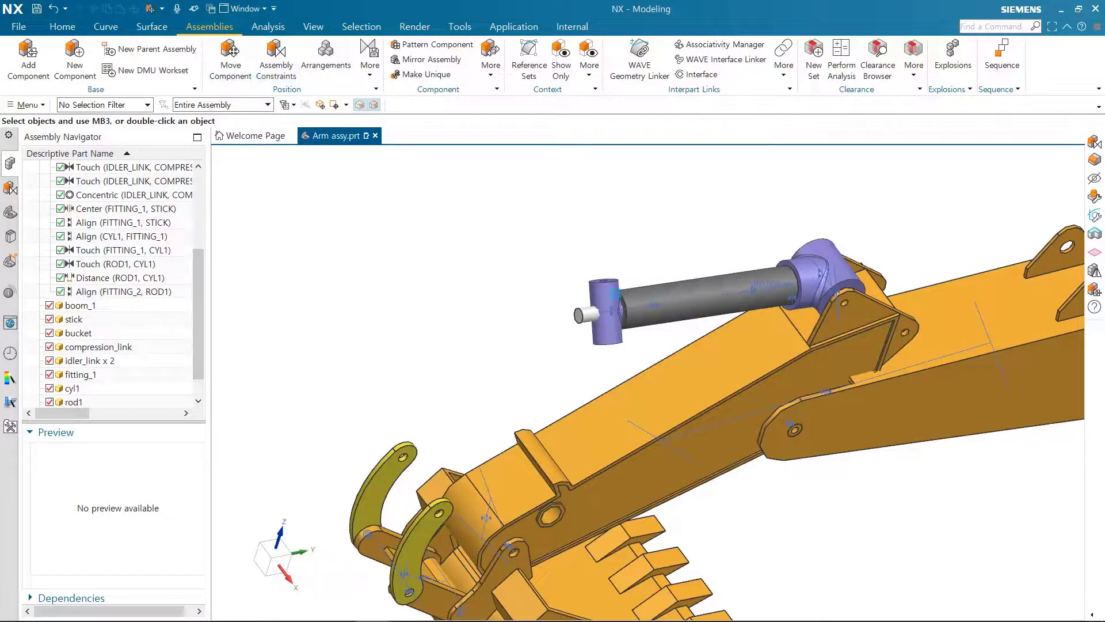
Step: Move fitting_2 along the rod axis until it sits clear beyond rod1's free end
{"action": "left_click", "coordinate": [231, 55]}
{"action": "left_click", "coordinate": [604, 311]}
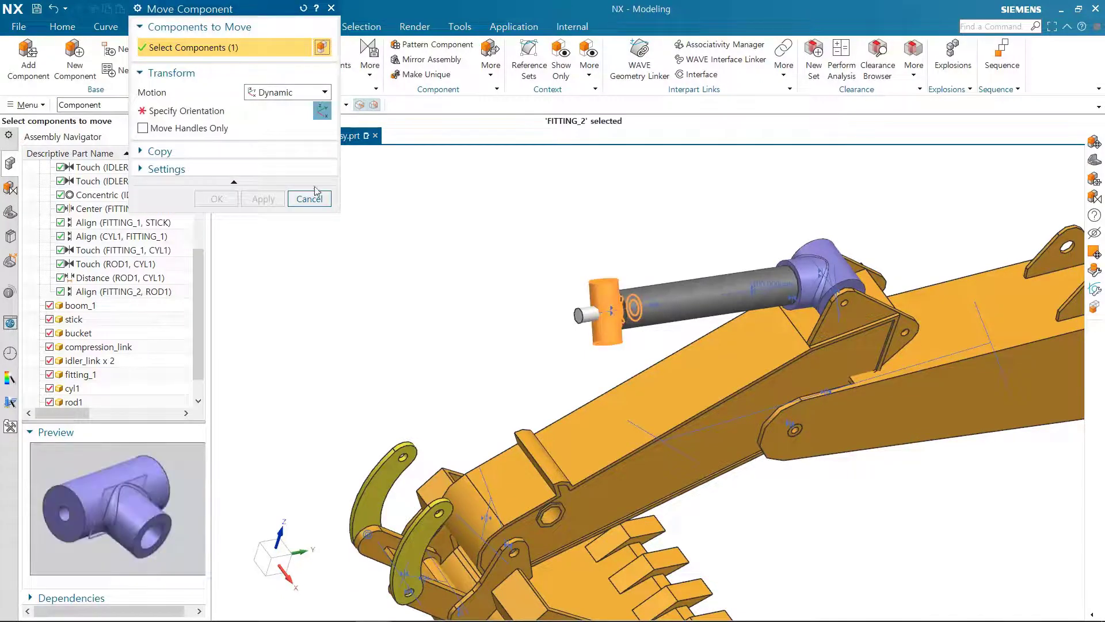
{"action": "left_click", "coordinate": [230, 114]}
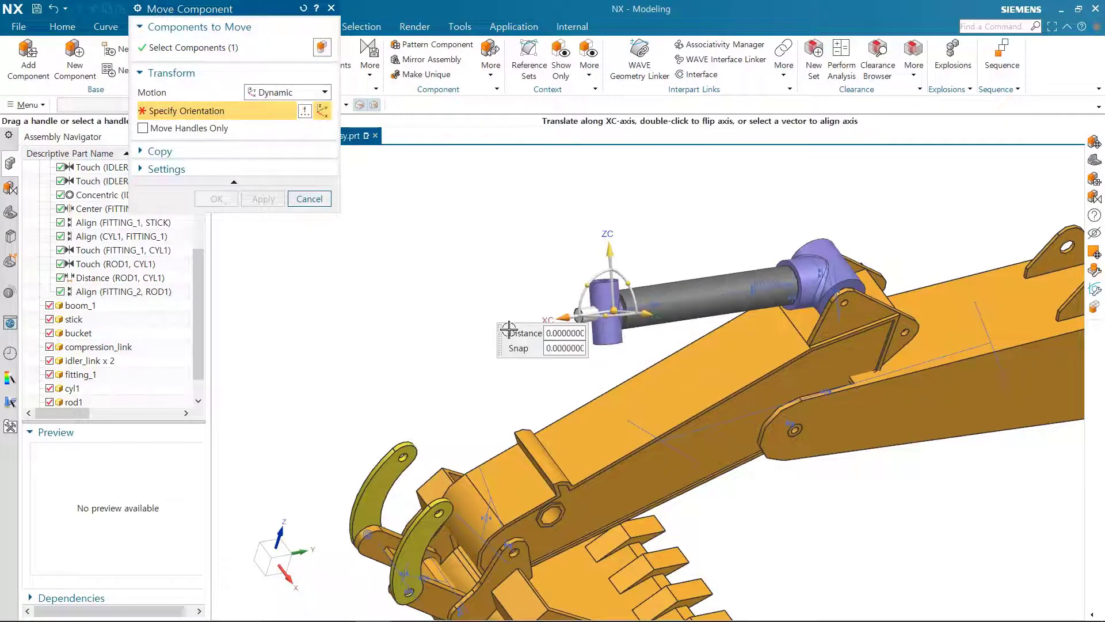
{"action": "scroll", "coordinate": [460, 333], "scroll_direction": "up", "scroll_amount": 3}
{"action": "left_click_drag", "start_coordinate": [460, 333], "coordinate": [362, 298]}
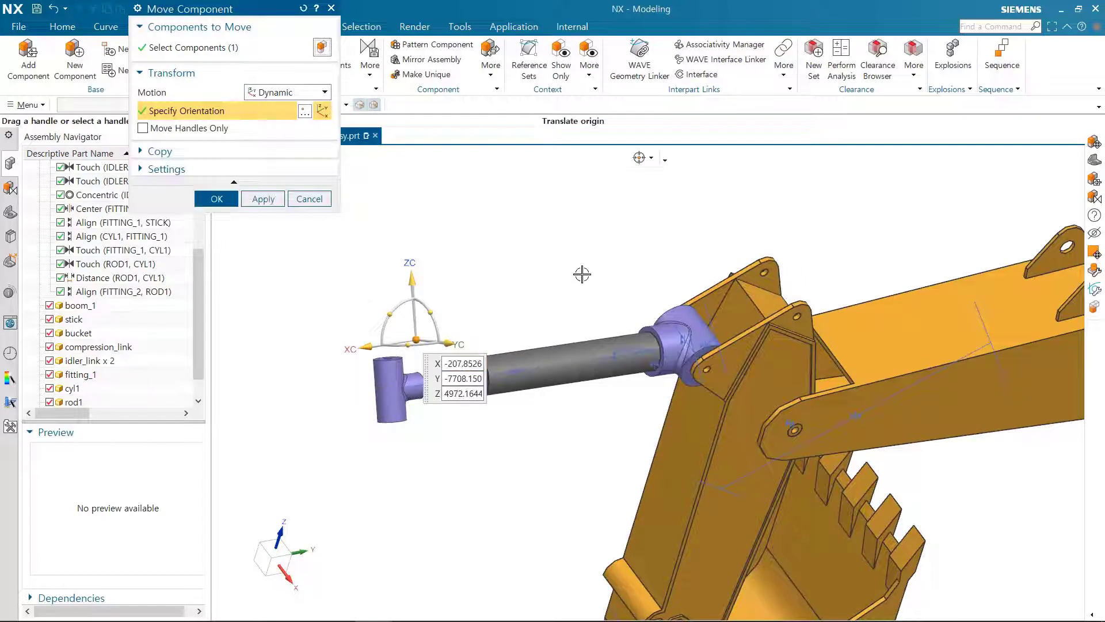
{"action": "middle_click", "coordinate": [528, 295]}
Step: Create a Distance assembly constraint between fitting_2's branch end face and rod1's free end face
{"action": "middle_click_drag", "start_coordinate": [528, 295], "coordinate": [634, 316]}
{"action": "left_click", "coordinate": [277, 57]}
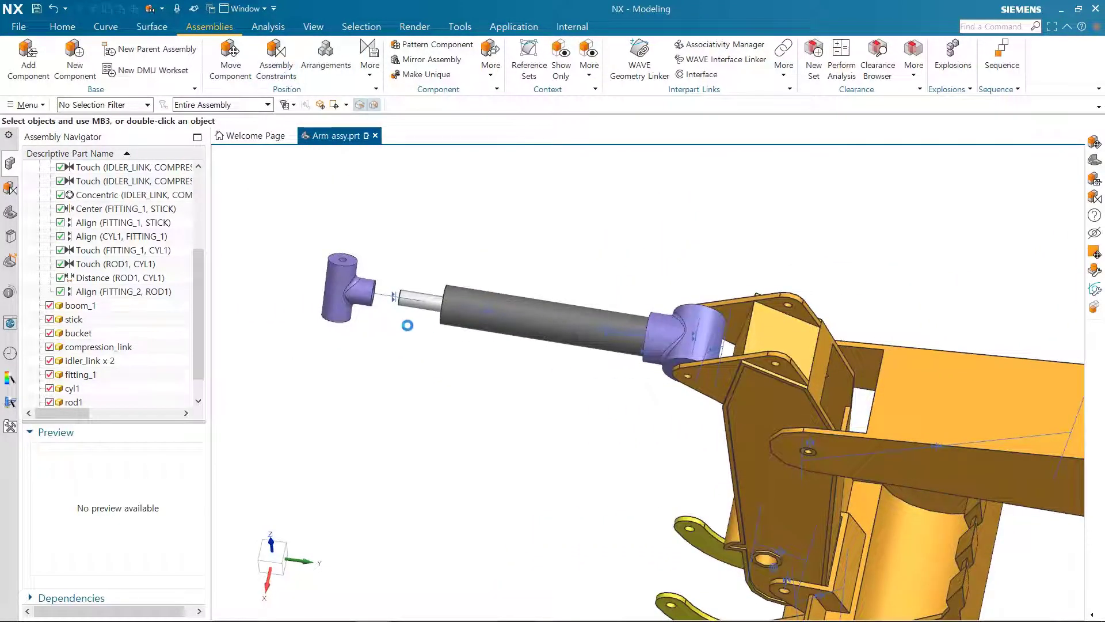
{"action": "scroll", "coordinate": [375, 300], "scroll_direction": "up", "scroll_amount": 6}
{"action": "left_click", "coordinate": [195, 71]}
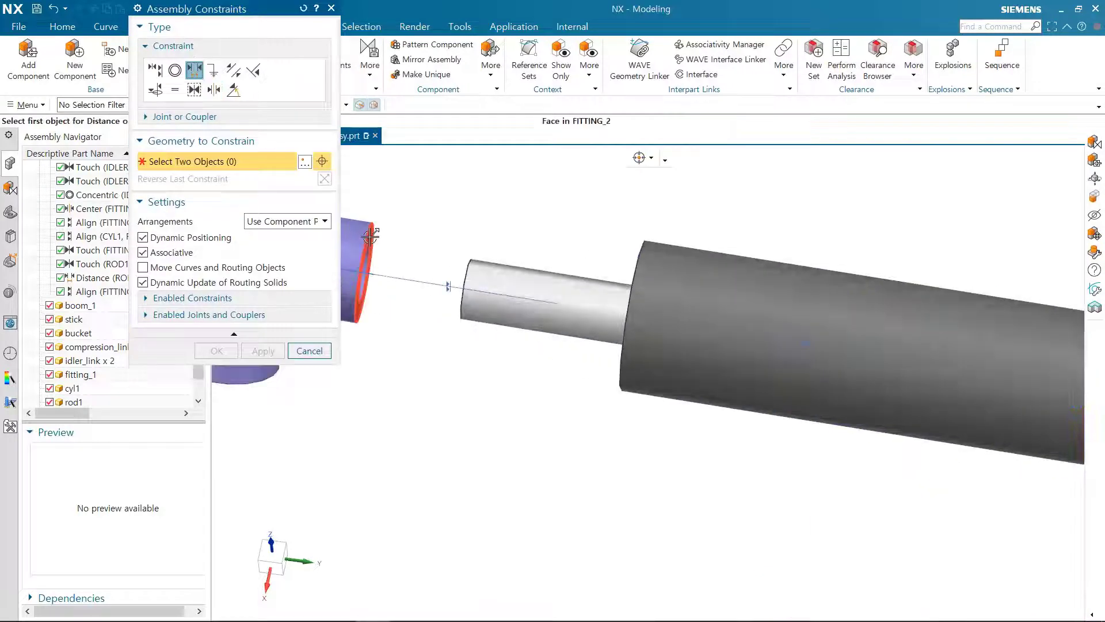
{"action": "left_click", "coordinate": [370, 241]}
{"action": "middle_click_drag", "start_coordinate": [499, 316], "coordinate": [540, 325]}
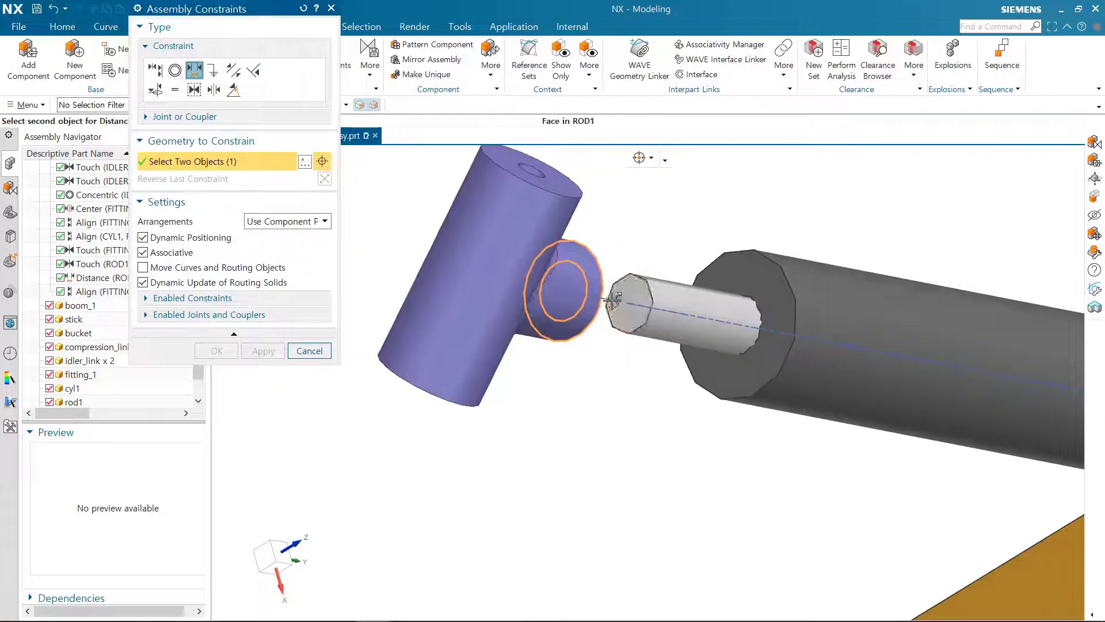
{"action": "left_click", "coordinate": [622, 292]}
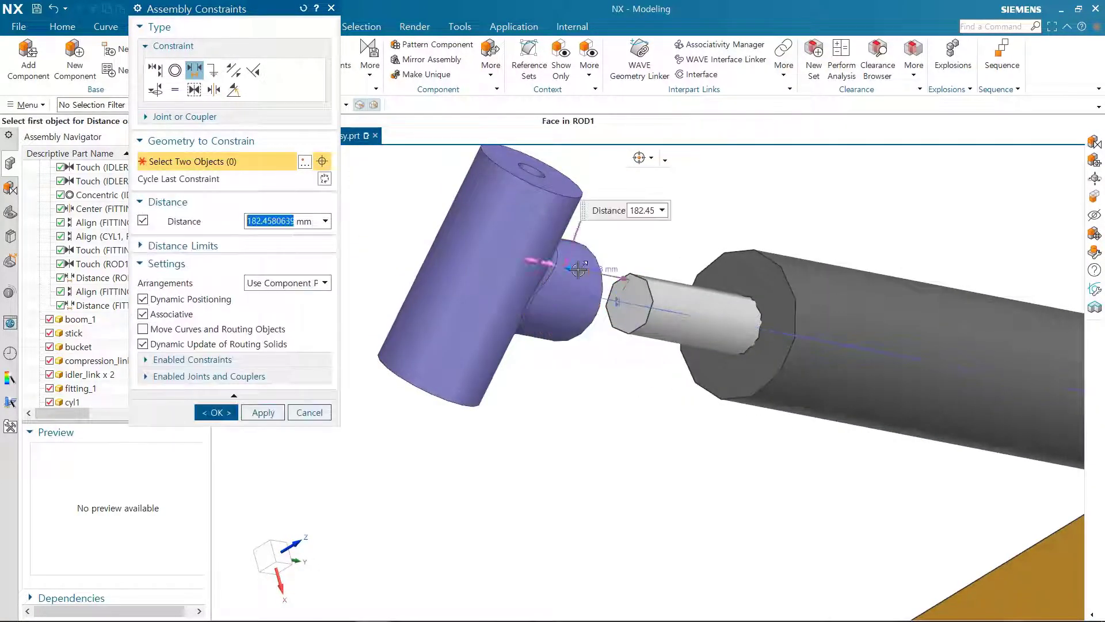
Step: Set the distance between fitting_2's branch end face and rod1's end face to -20 mm and apply it
{"action": "type", "text": "-20"}
{"action": "key", "text": "Return"}
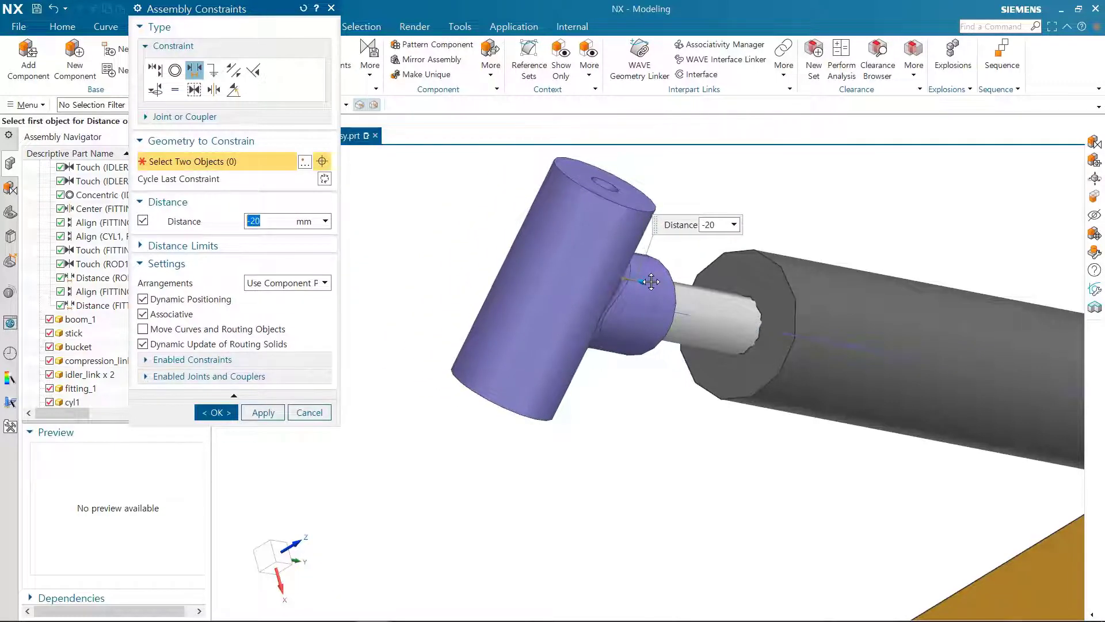
{"action": "middle_click_drag", "start_coordinate": [702, 432], "coordinate": [647, 364]}
{"action": "scroll", "coordinate": [647, 364], "scroll_direction": "up", "scroll_amount": 8}
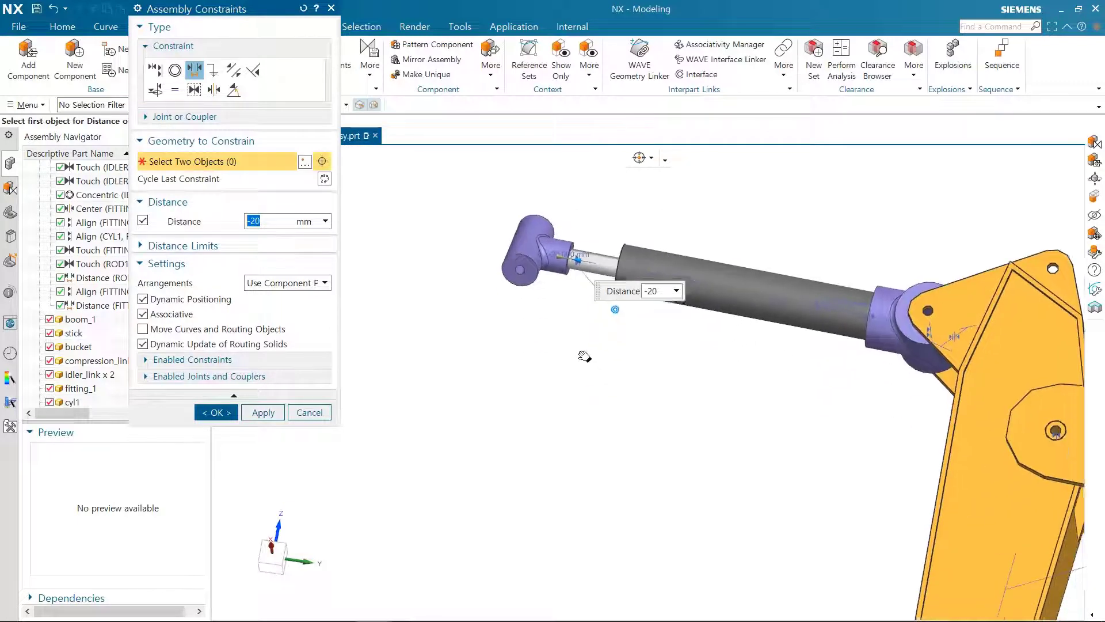
{"action": "left_click", "coordinate": [265, 412]}
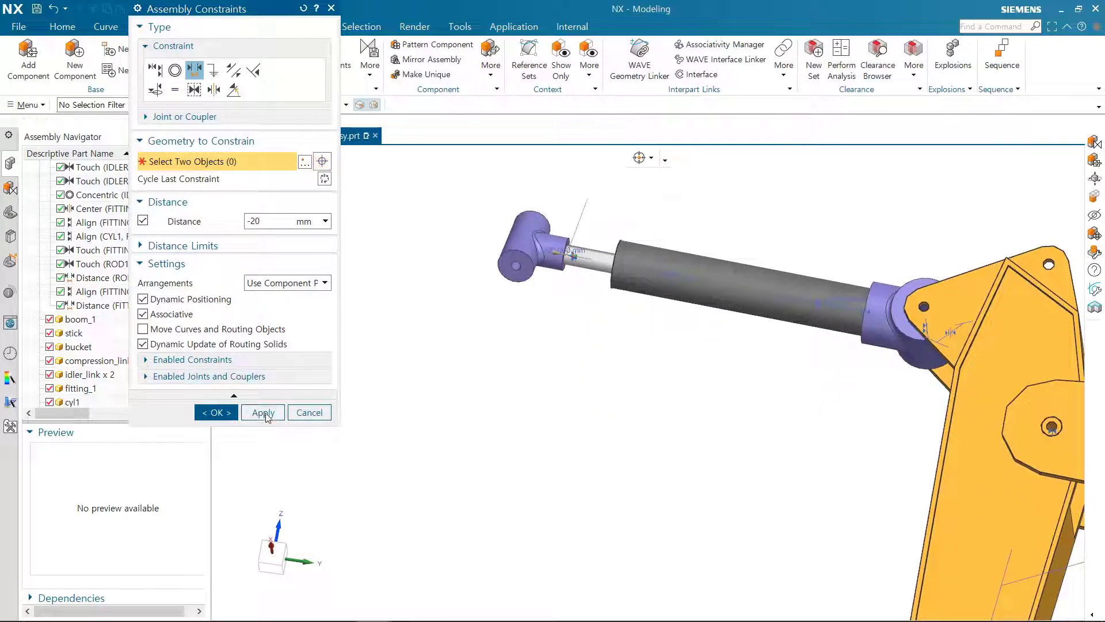
{"action": "scroll", "coordinate": [489, 280], "scroll_direction": "up", "scroll_amount": 5}
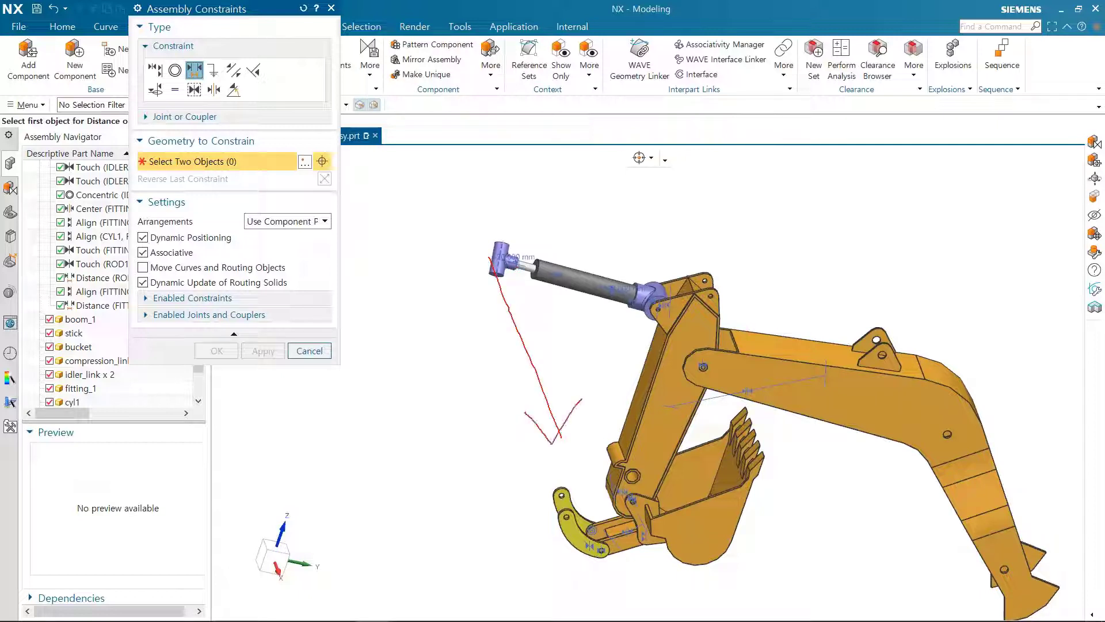
{"action": "key", "text": "Escape"}
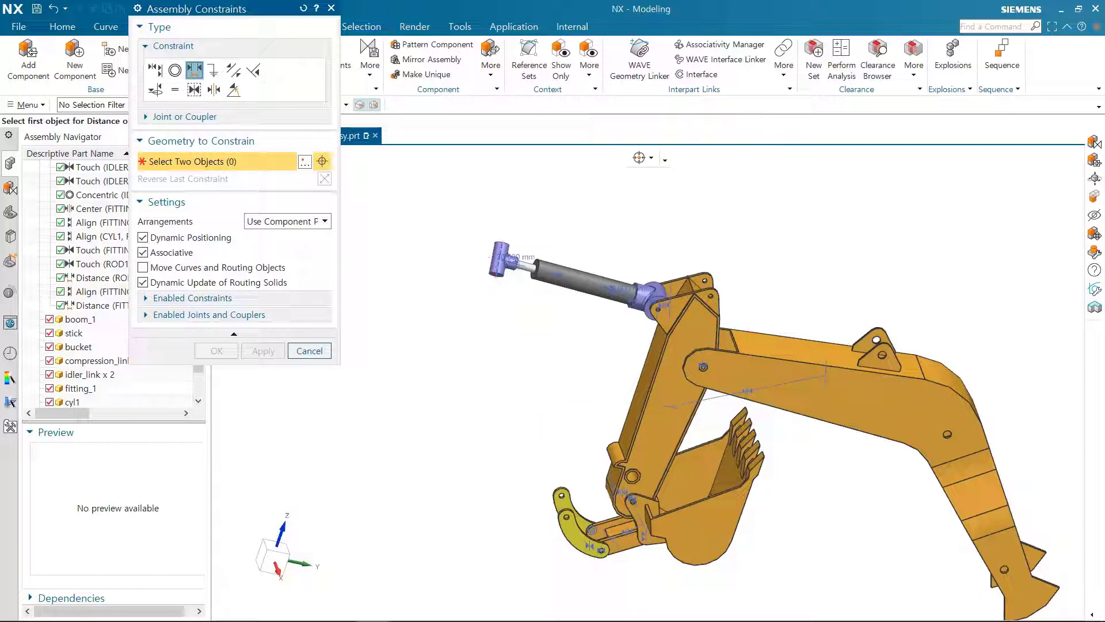
Step: Create a Parallel assembly constraint between the end face of fitting_2's cross tube and boom_1's flat side face
{"action": "left_click", "coordinate": [233, 72]}
{"action": "scroll", "coordinate": [491, 259], "scroll_direction": "up", "scroll_amount": 5}
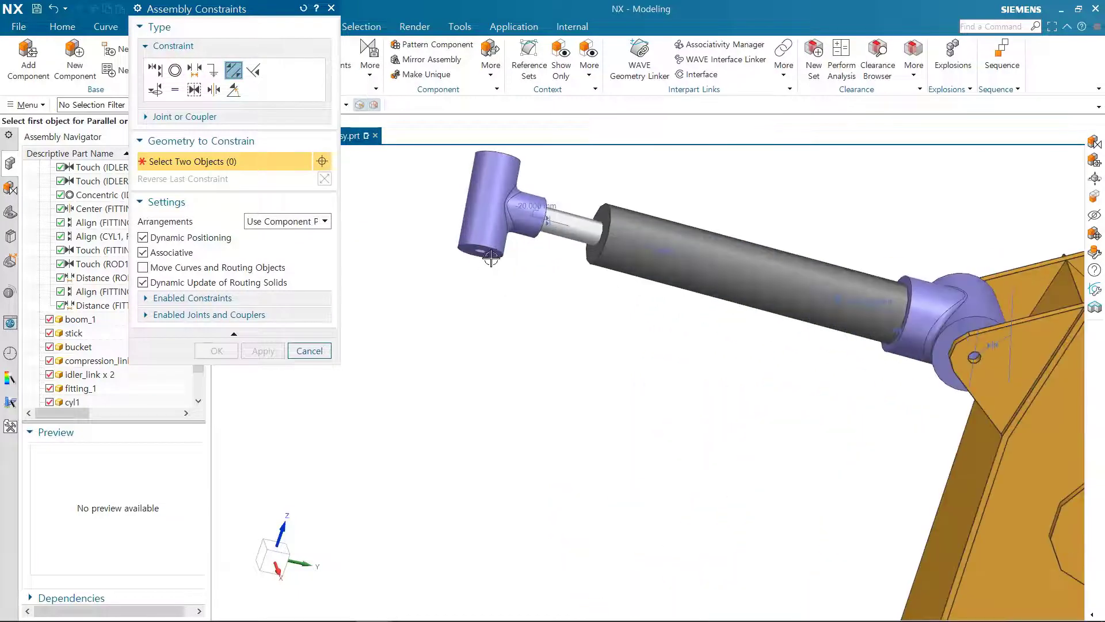
{"action": "left_click", "coordinate": [493, 260]}
{"action": "scroll", "coordinate": [896, 391], "scroll_direction": "up", "scroll_amount": 5}
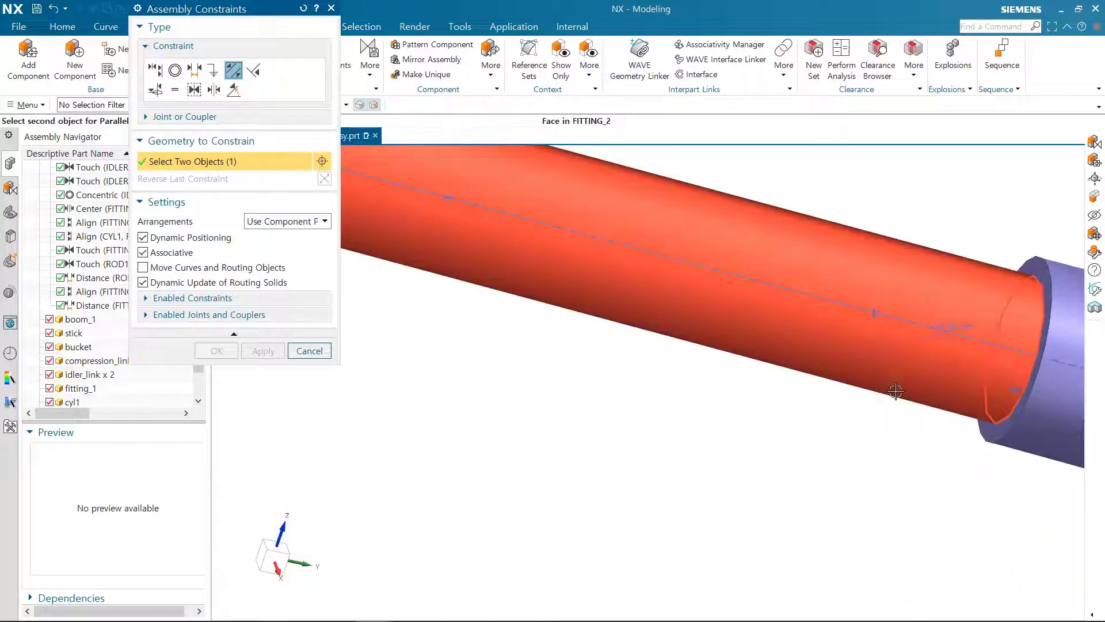
{"action": "scroll", "coordinate": [896, 391], "scroll_direction": "down", "scroll_amount": 5}
{"action": "scroll", "coordinate": [909, 403], "scroll_direction": "up", "scroll_amount": 2}
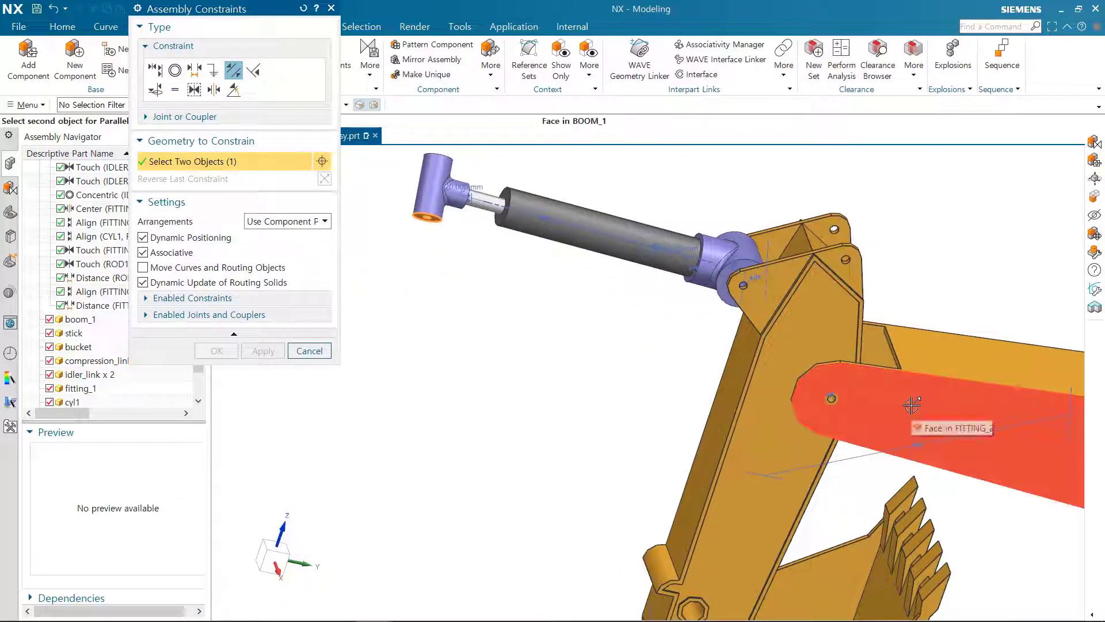
{"action": "left_click", "coordinate": [911, 406]}
{"action": "mouse_move", "coordinate": [537, 325]}
{"action": "middle_mouse_down"}
{"action": "mouse_move", "coordinate": [538, 340]}
{"action": "mouse_move", "coordinate": [500, 365]}
{"action": "mouse_move", "coordinate": [525, 362]}
{"action": "mouse_move", "coordinate": [530, 339]}
{"action": "middle_mouse_up"}
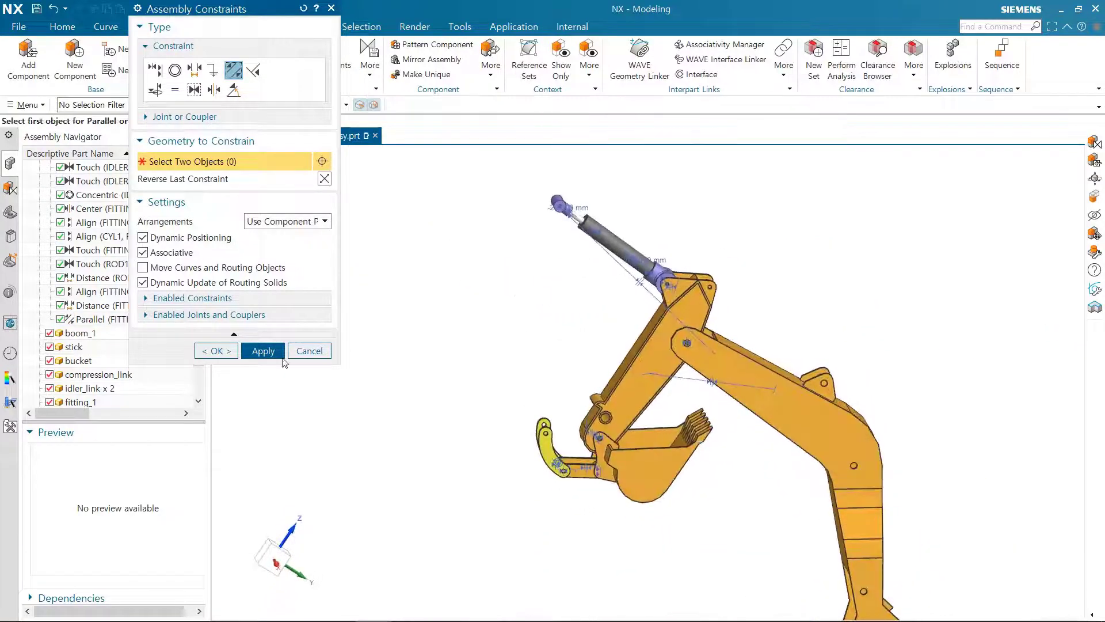
{"action": "left_click", "coordinate": [213, 357]}
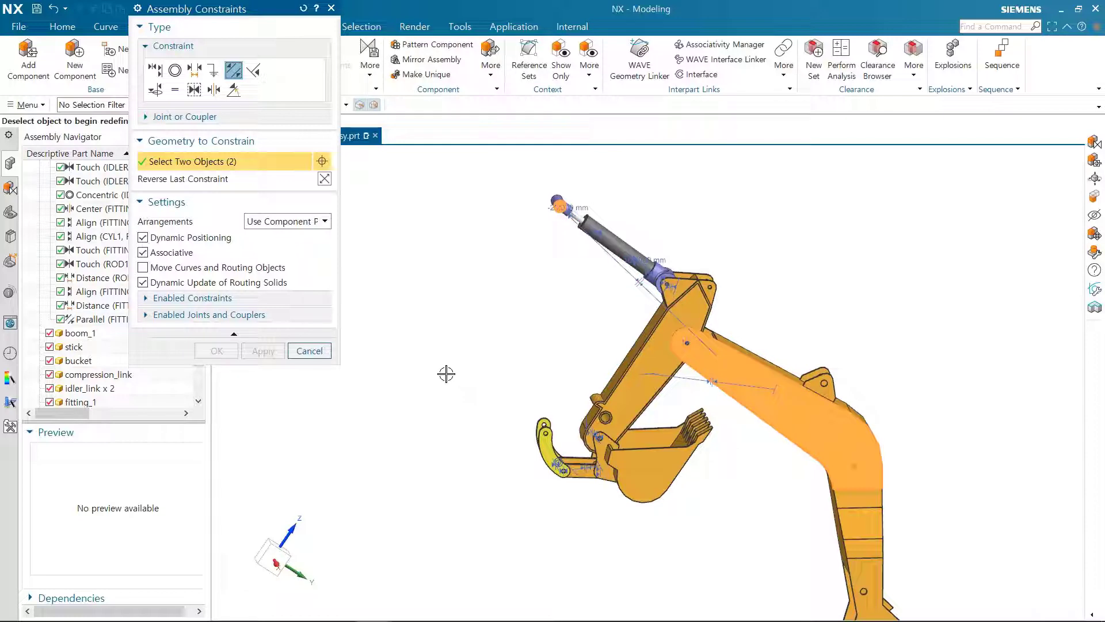
{"action": "left_click", "coordinate": [310, 351]}
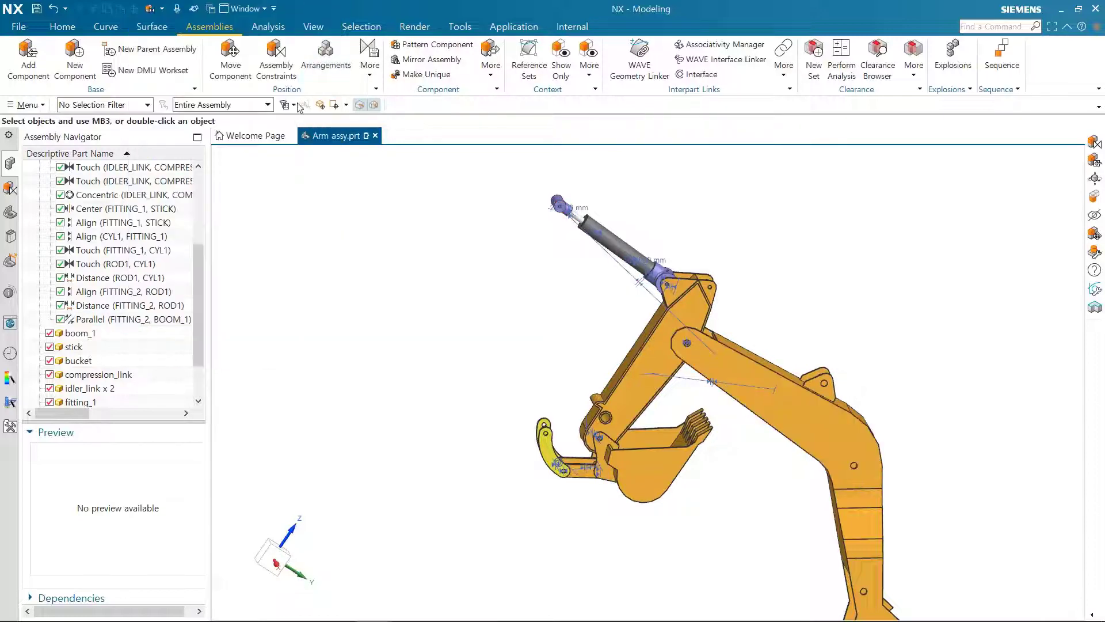
{"action": "left_click", "coordinate": [276, 57]}
{"action": "scroll", "coordinate": [584, 454], "scroll_direction": "up", "scroll_amount": 3}
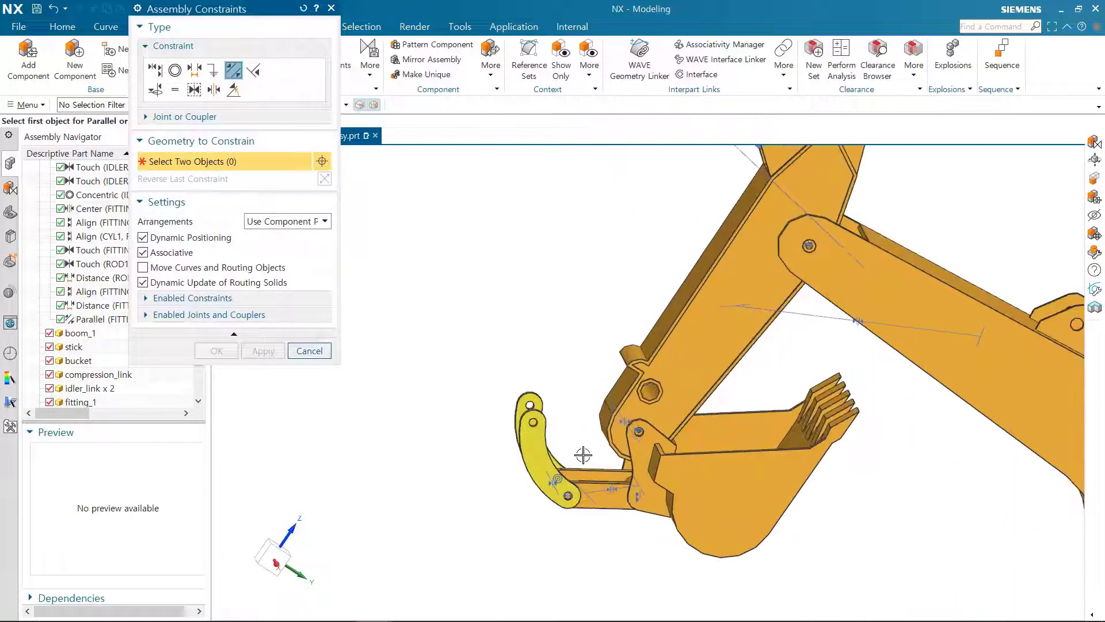
{"action": "scroll", "coordinate": [583, 455], "scroll_direction": "up", "scroll_amount": 1}
{"action": "scroll", "coordinate": [582, 461], "scroll_direction": "down", "scroll_amount": 4}
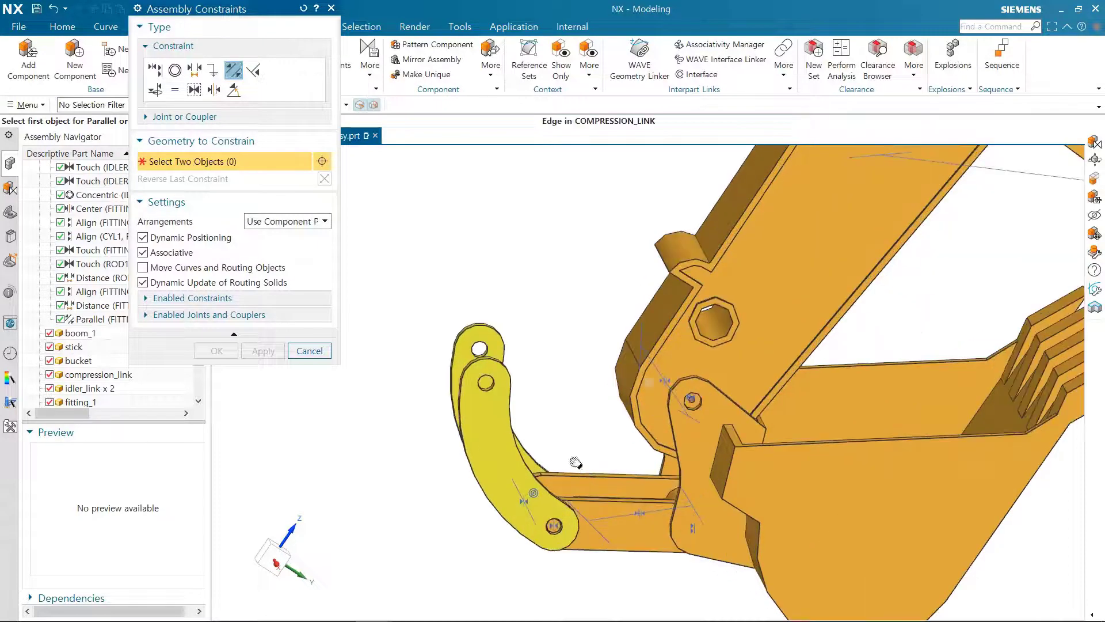
{"action": "key", "text": "Escape"}
Step: Align the free-end hole axis of one idler link with the stick using a Touch/Align constraint with Infer Center/Axis orientation
{"action": "left_click", "coordinate": [277, 66]}
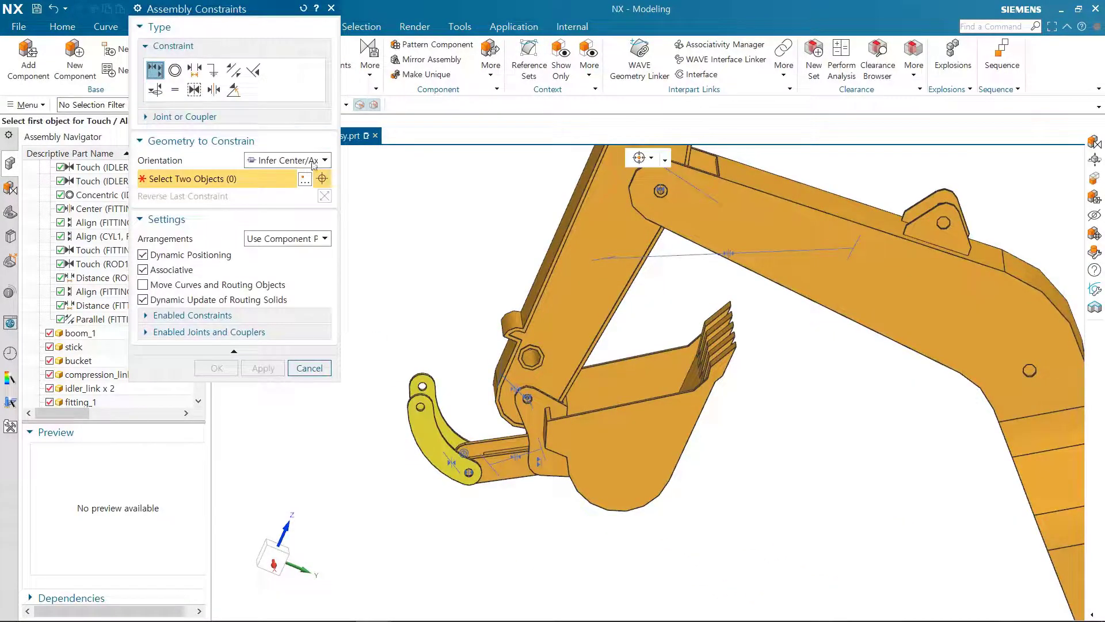
{"action": "scroll", "coordinate": [404, 416], "scroll_direction": "up", "scroll_amount": 3}
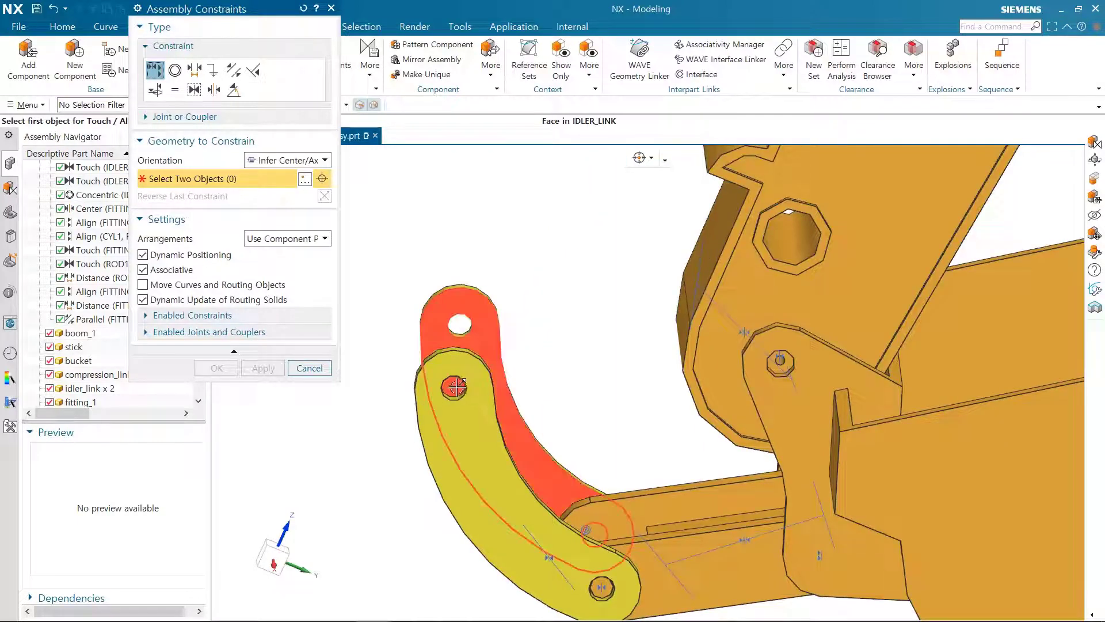
{"action": "left_click", "coordinate": [456, 388]}
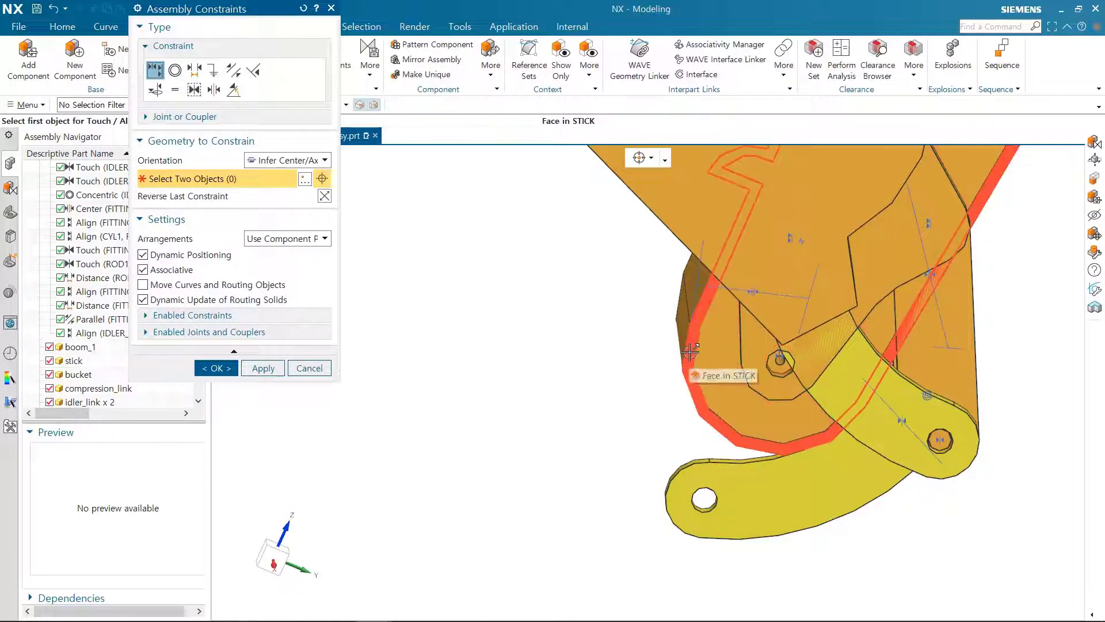
{"action": "scroll", "coordinate": [740, 358], "scroll_direction": "up", "scroll_amount": 3}
{"action": "middle_click_drag", "start_coordinate": [740, 359], "coordinate": [460, 345]}
{"action": "left_click", "coordinate": [212, 368]}
Step: Rotate the stick about the YC axis with dynamic Move Component so its bucket end swings outward from the boom
{"action": "middle_click_drag", "start_coordinate": [288, 374], "coordinate": [647, 390]}
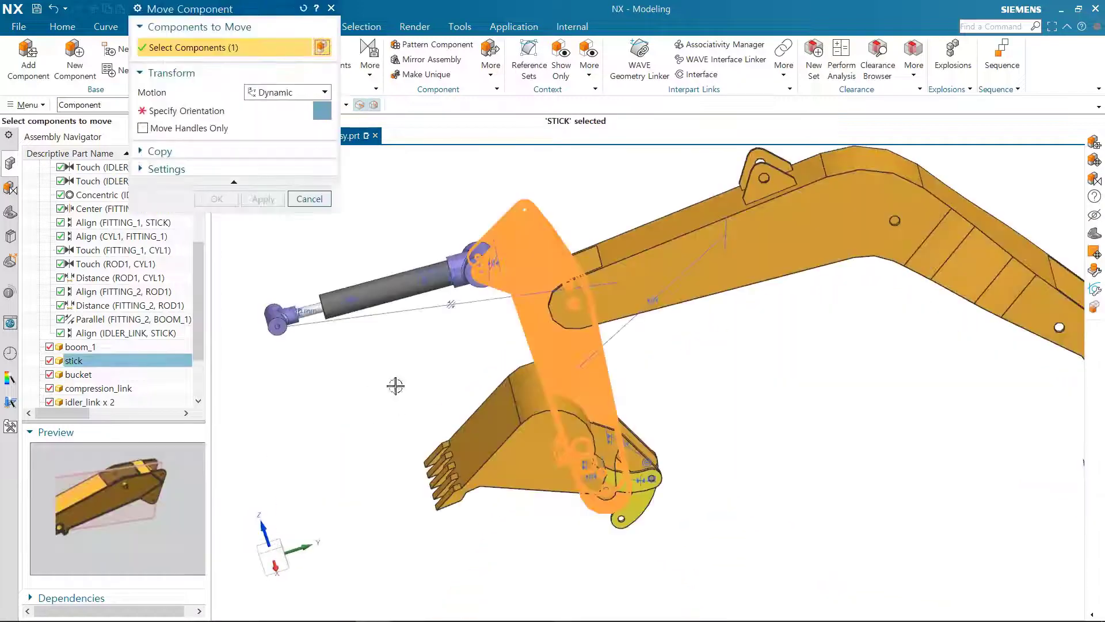
{"action": "middle_click", "coordinate": [395, 385]}
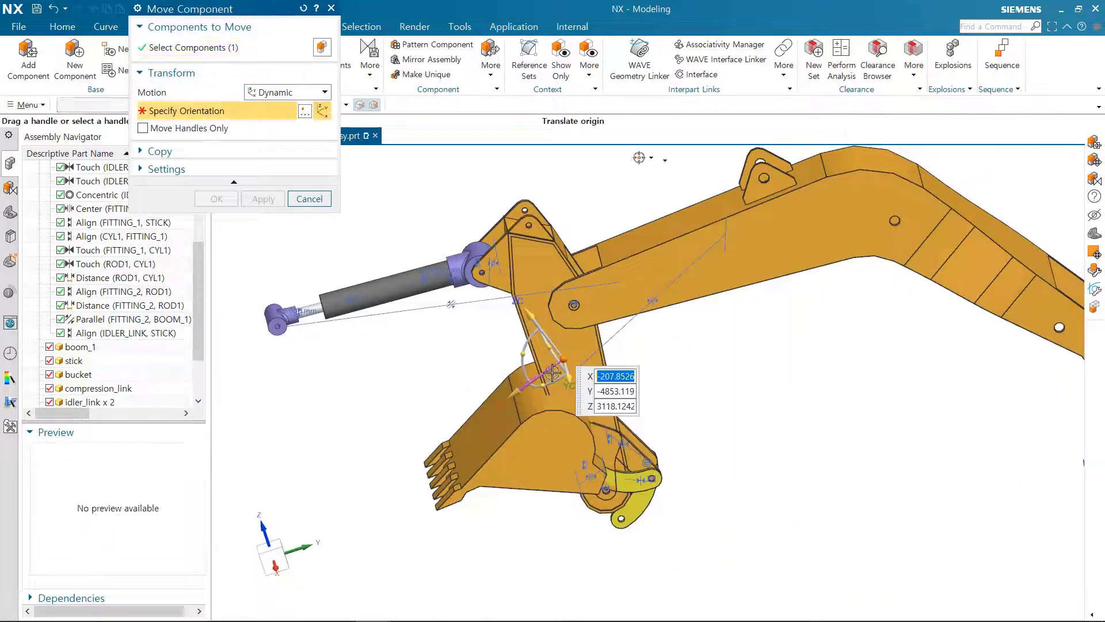
{"action": "left_click_drag", "start_coordinate": [523, 353], "coordinate": [514, 298]}
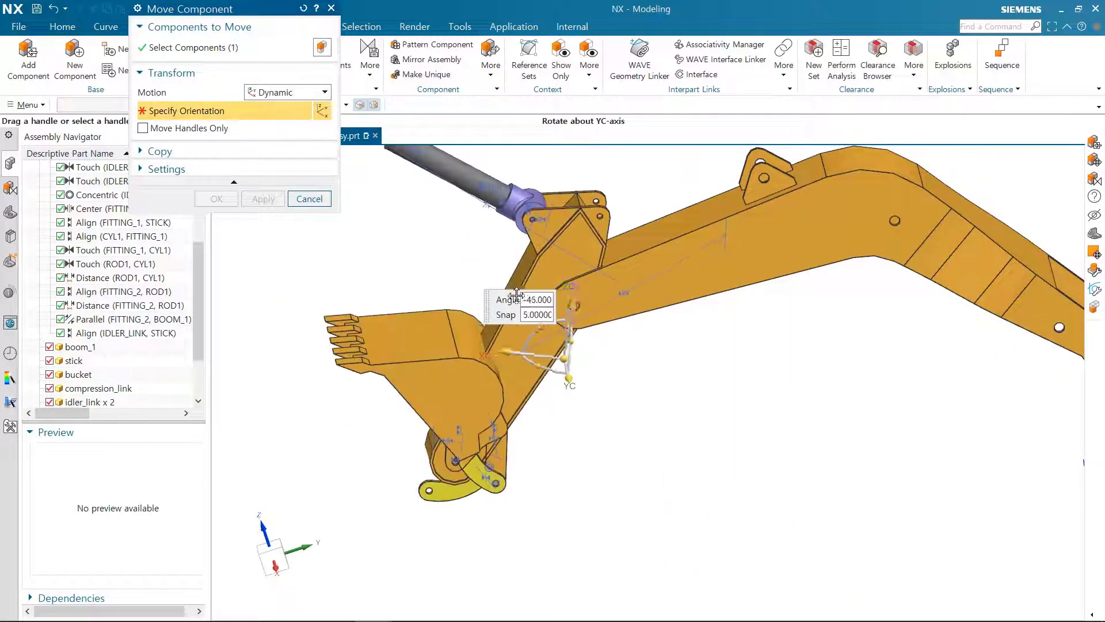
Step: Rotate the bucket until it hangs below the stick's outer end with the idler links above the stick, and apply the move
{"action": "left_click", "coordinate": [419, 353]}
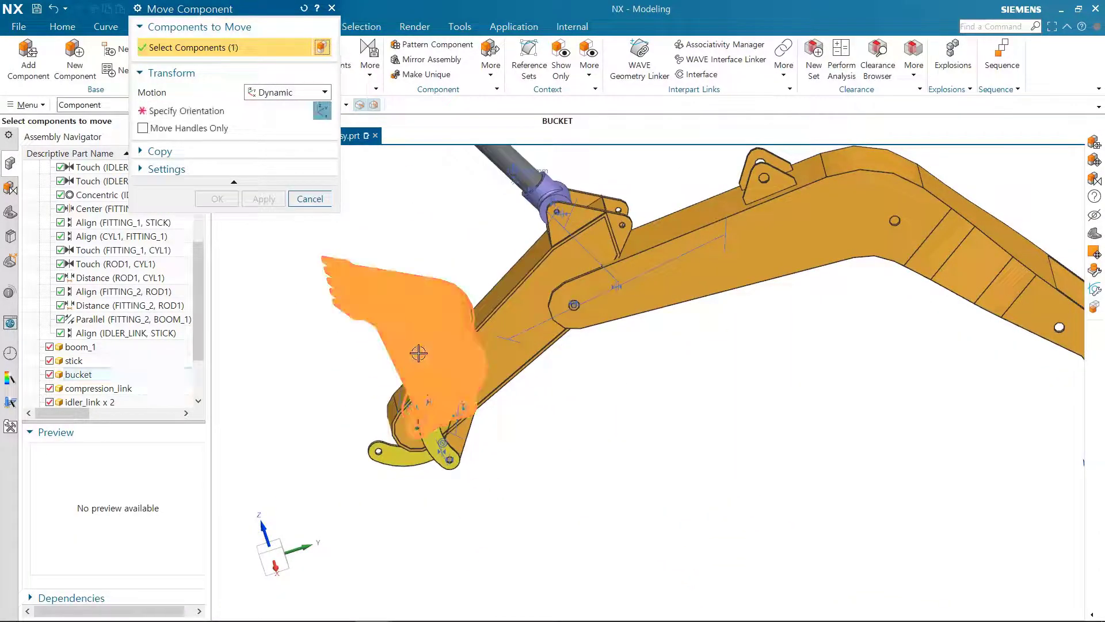
{"action": "middle_click", "coordinate": [397, 245]}
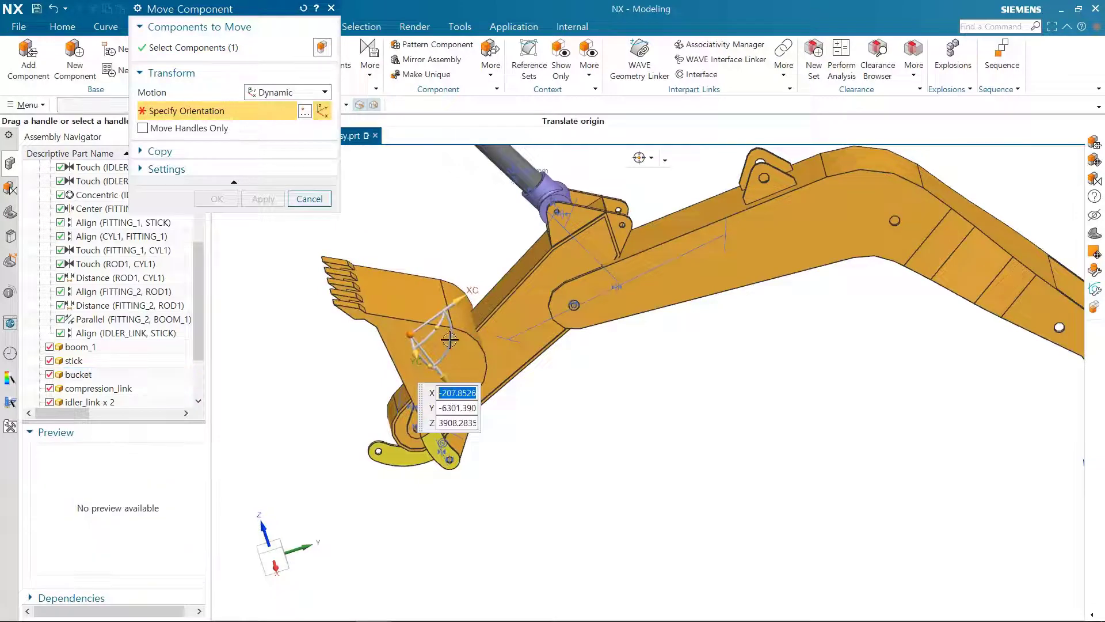
{"action": "left_click_drag", "start_coordinate": [451, 343], "coordinate": [389, 315]}
{"action": "left_click", "coordinate": [263, 199]}
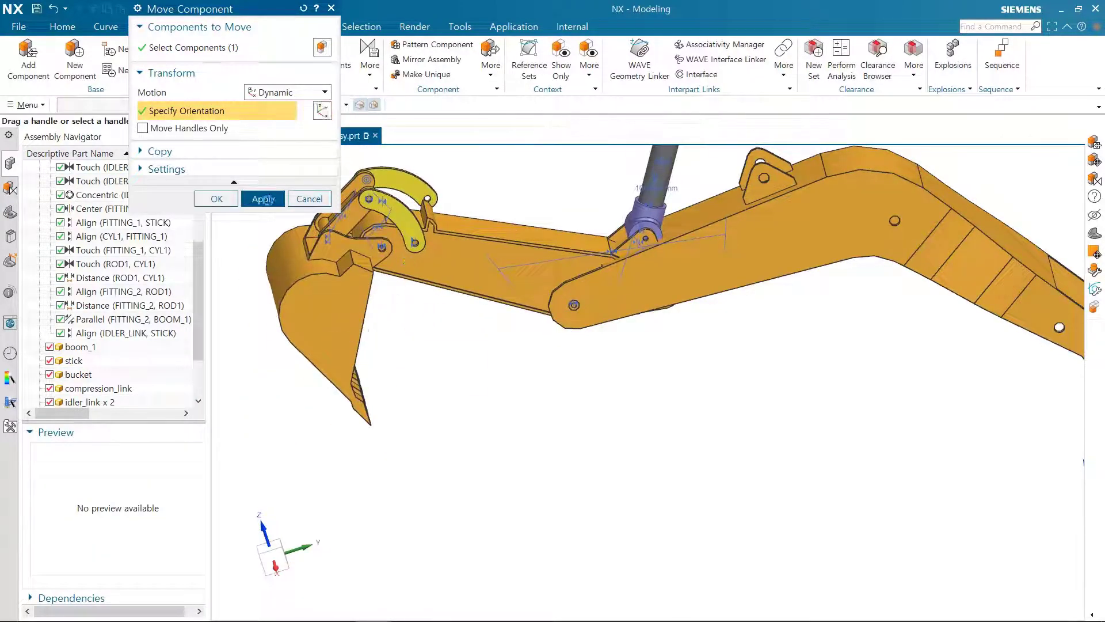
{"action": "left_click", "coordinate": [308, 198]}
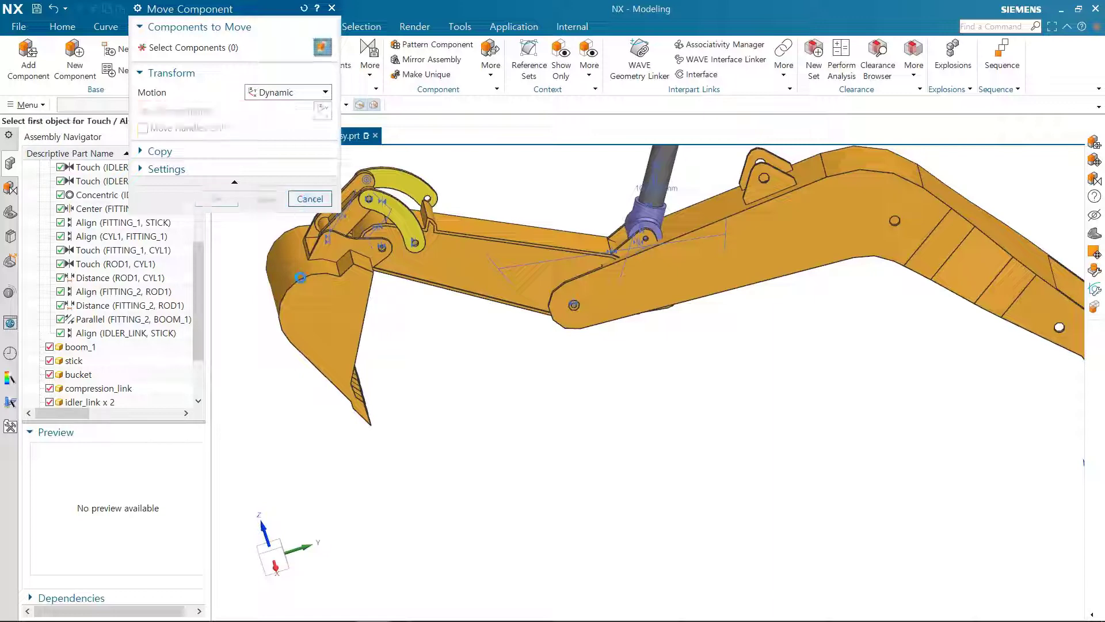
Step: Constrain the other idler link's free-end hole centerline to the stick's large hole centerline using Touch/Align with Infer Center/Axis
{"action": "middle_click_drag", "start_coordinate": [443, 347], "coordinate": [357, 441]}
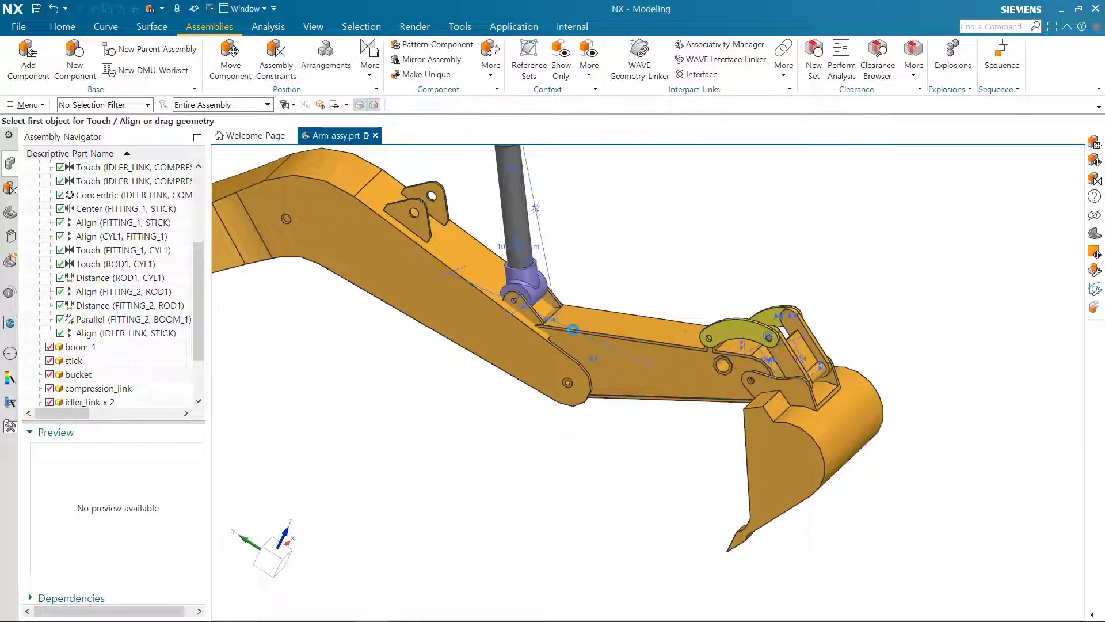
{"action": "scroll", "coordinate": [780, 406], "scroll_direction": "up", "scroll_amount": 8}
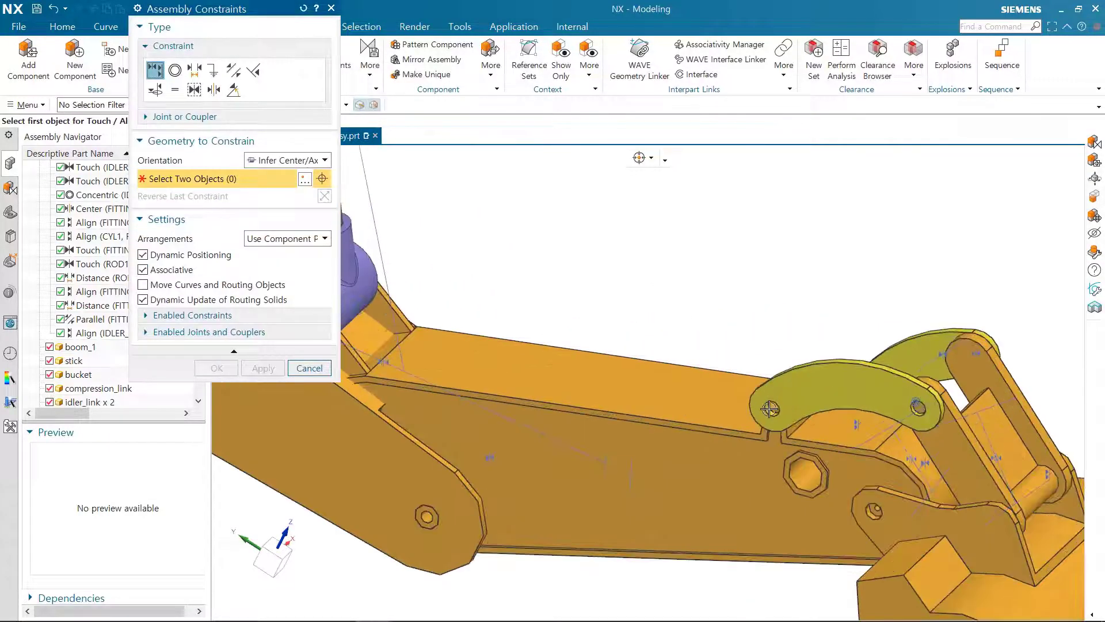
{"action": "left_click", "coordinate": [779, 406]}
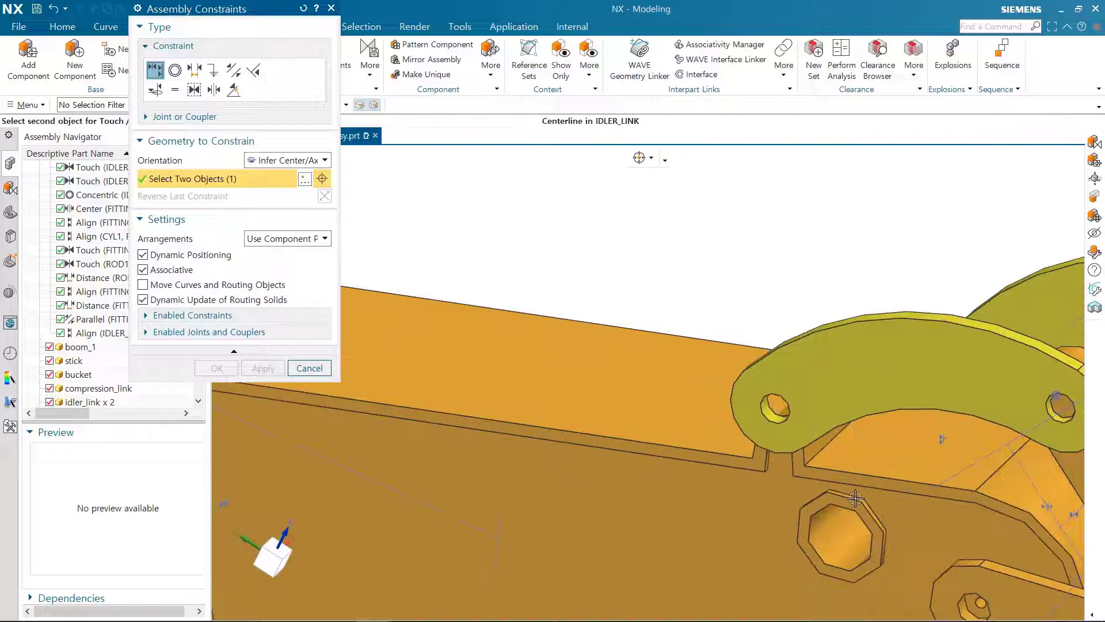
{"action": "left_click", "coordinate": [841, 539]}
{"action": "scroll", "coordinate": [670, 380], "scroll_direction": "down", "scroll_amount": 6}
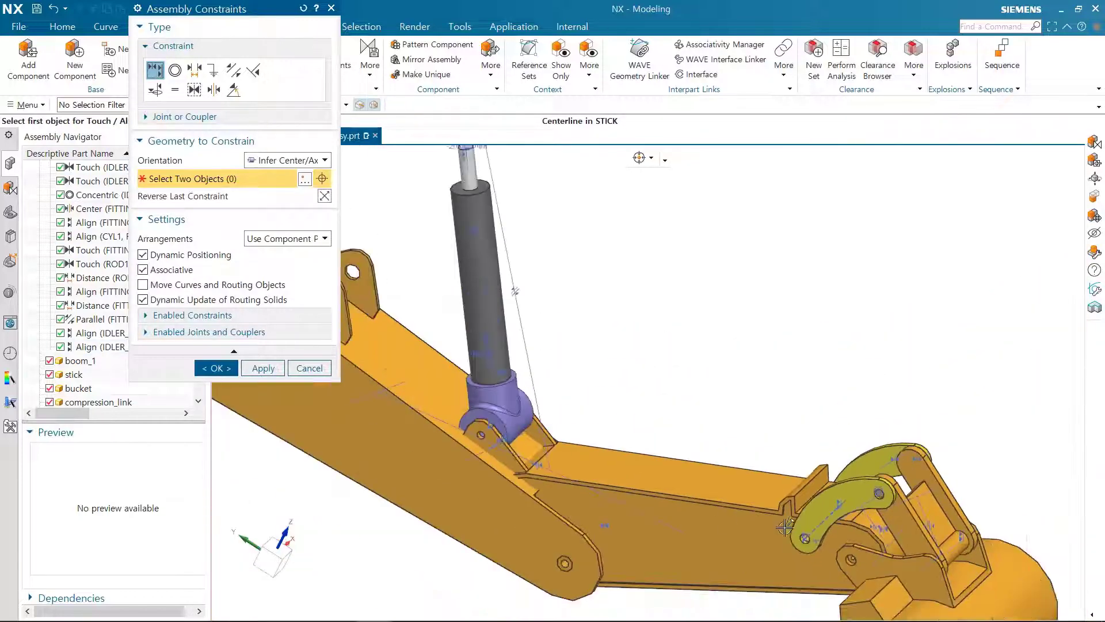
{"action": "middle_click", "coordinate": [670, 355]}
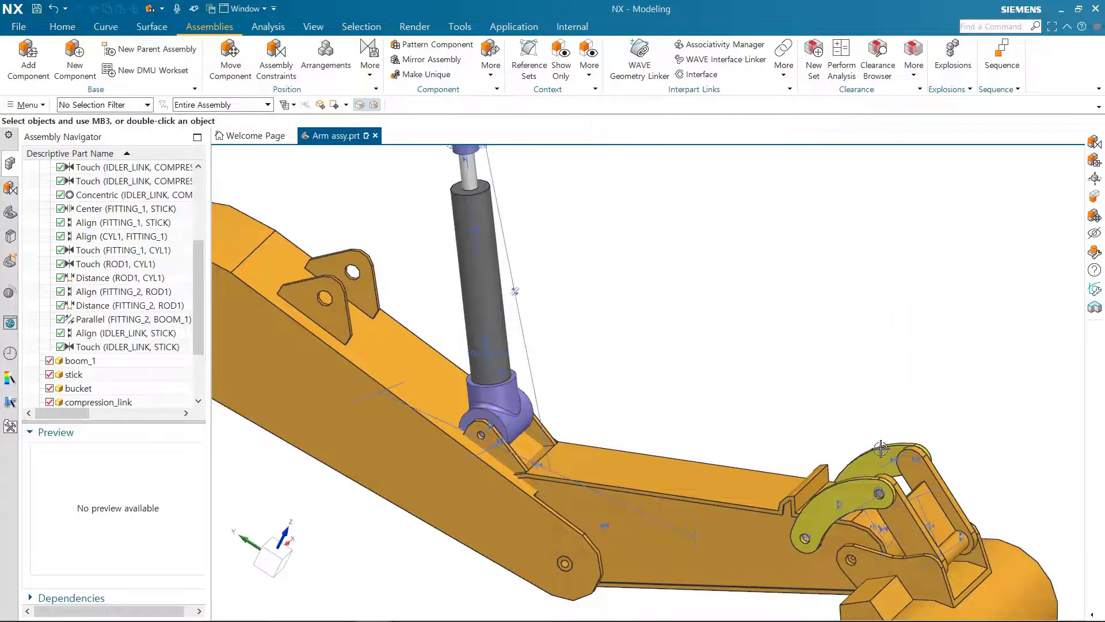
Step: Move the stick so it swings down from the boom pivot, with the bucket hanging below the boom
{"action": "middle_click_drag", "start_coordinate": [881, 448], "coordinate": [905, 377]}
{"action": "scroll", "coordinate": [874, 384], "scroll_direction": "up", "scroll_amount": 2}
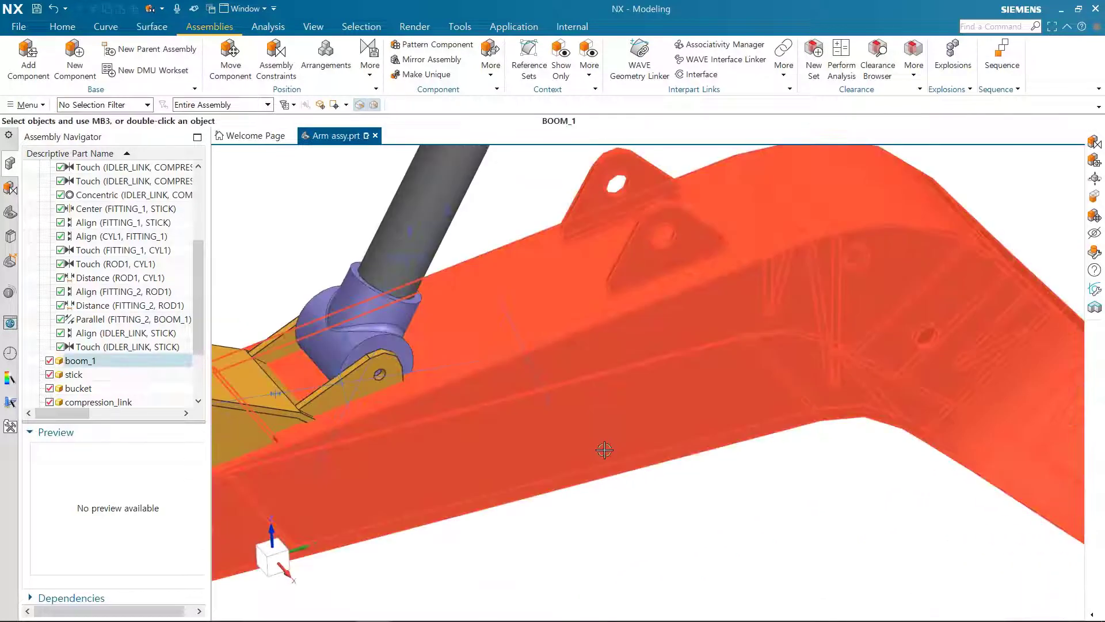
{"action": "scroll", "coordinate": [609, 457], "scroll_direction": "down", "scroll_amount": 5}
{"action": "middle_click_drag", "start_coordinate": [609, 458], "coordinate": [639, 420]}
{"action": "middle_click_drag", "start_coordinate": [639, 420], "coordinate": [754, 330], "text": "shift"}
{"action": "middle_click_drag", "start_coordinate": [754, 330], "coordinate": [633, 329]}
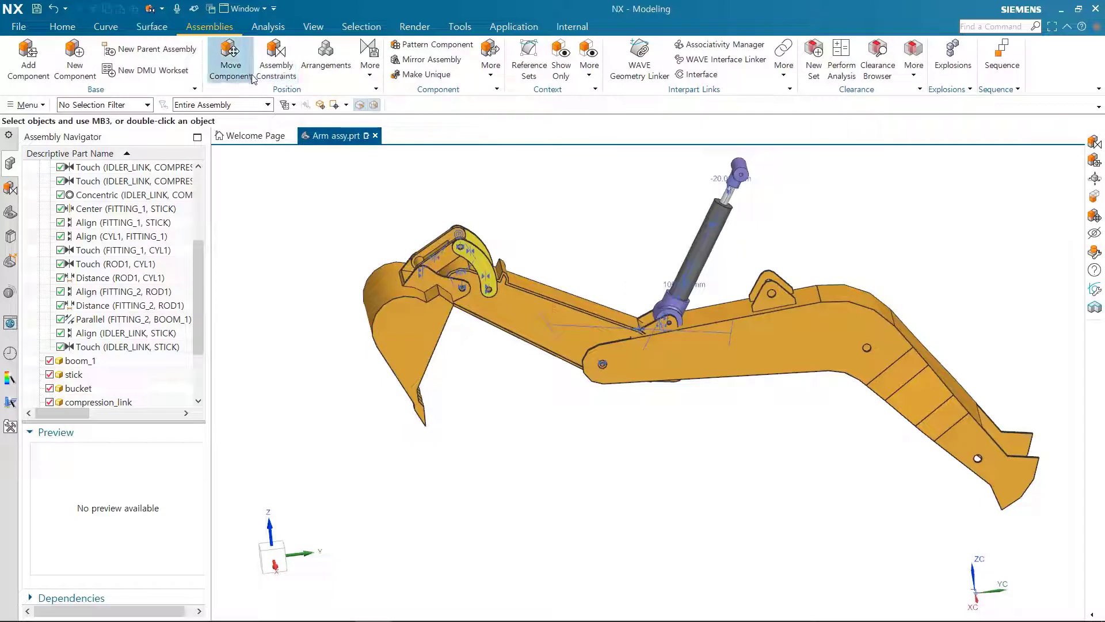
{"action": "left_click", "coordinate": [233, 78]}
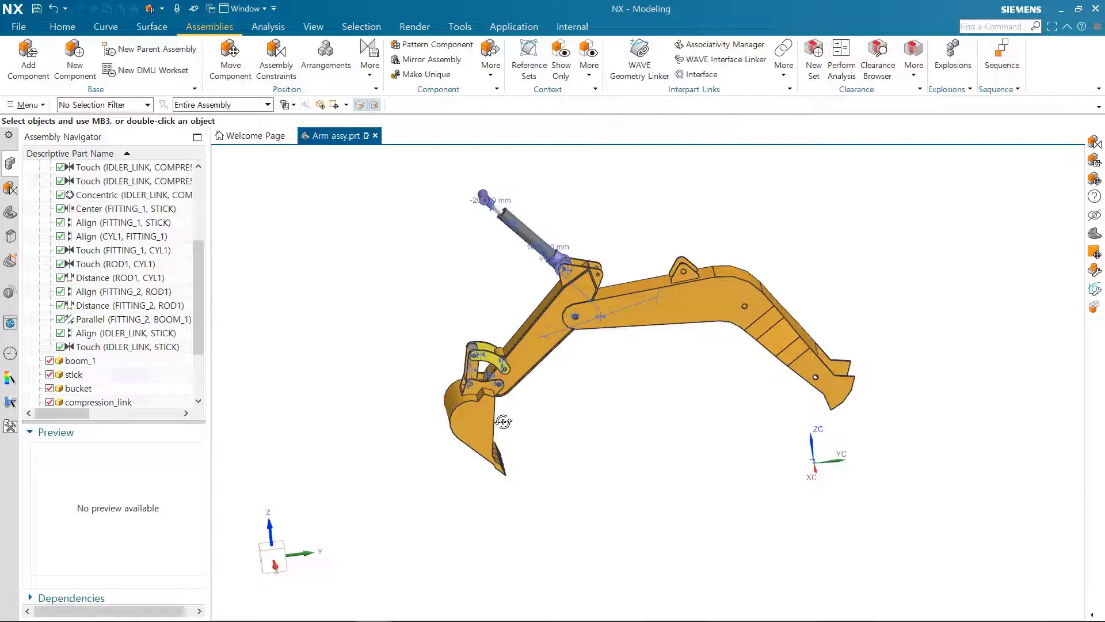
{"action": "middle_click_drag", "start_coordinate": [503, 422], "coordinate": [483, 430]}
{"action": "left_click", "coordinate": [276, 58]}
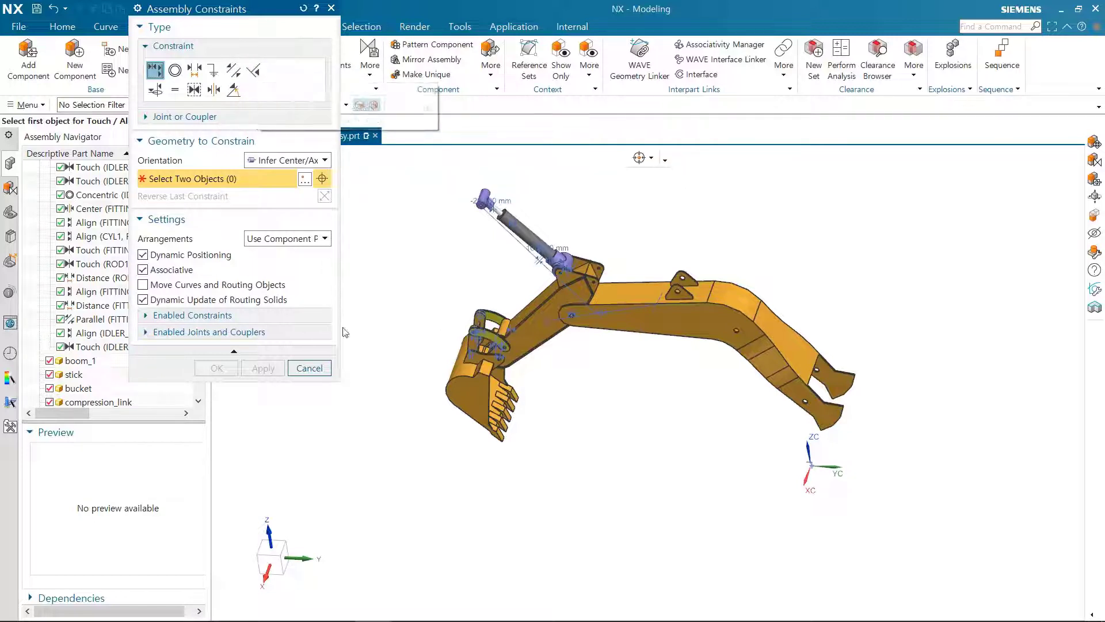
{"action": "left_click", "coordinate": [309, 367]}
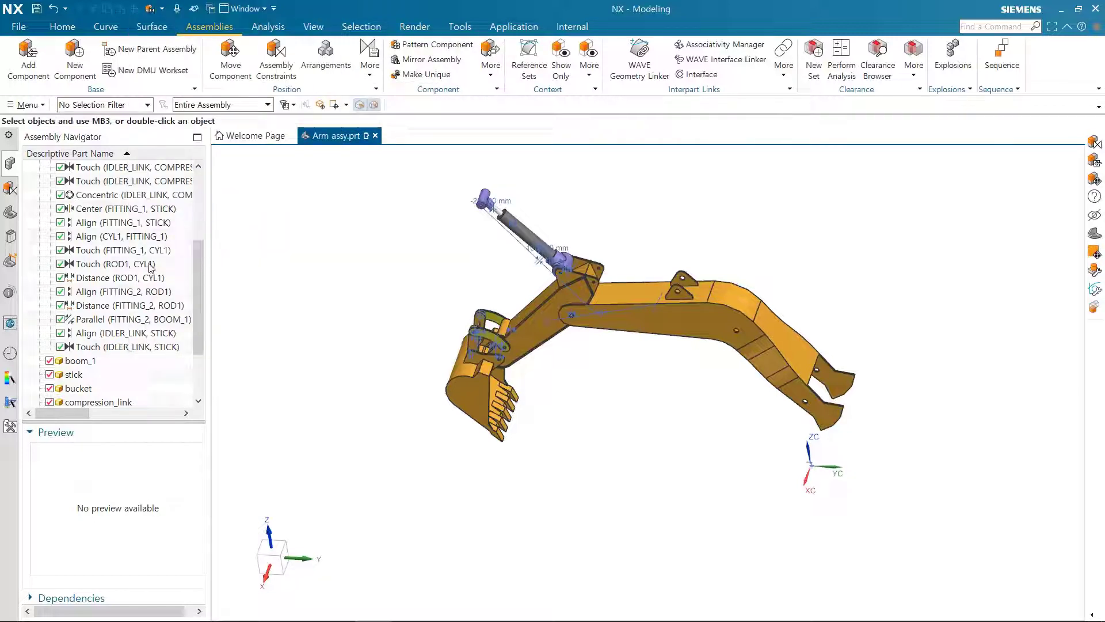
Step: Turn off the display of all assembly constraints in the graphics window
{"action": "scroll", "coordinate": [150, 266], "scroll_direction": "up", "scroll_amount": 4}
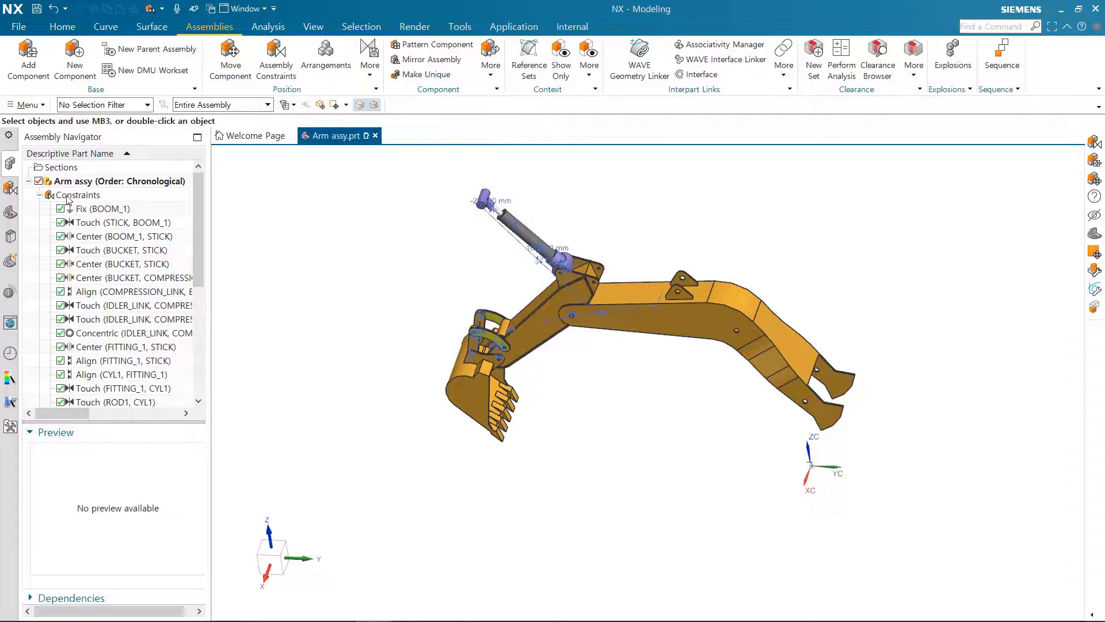
{"action": "left_click", "coordinate": [61, 197]}
{"action": "right_click", "coordinate": [61, 199]}
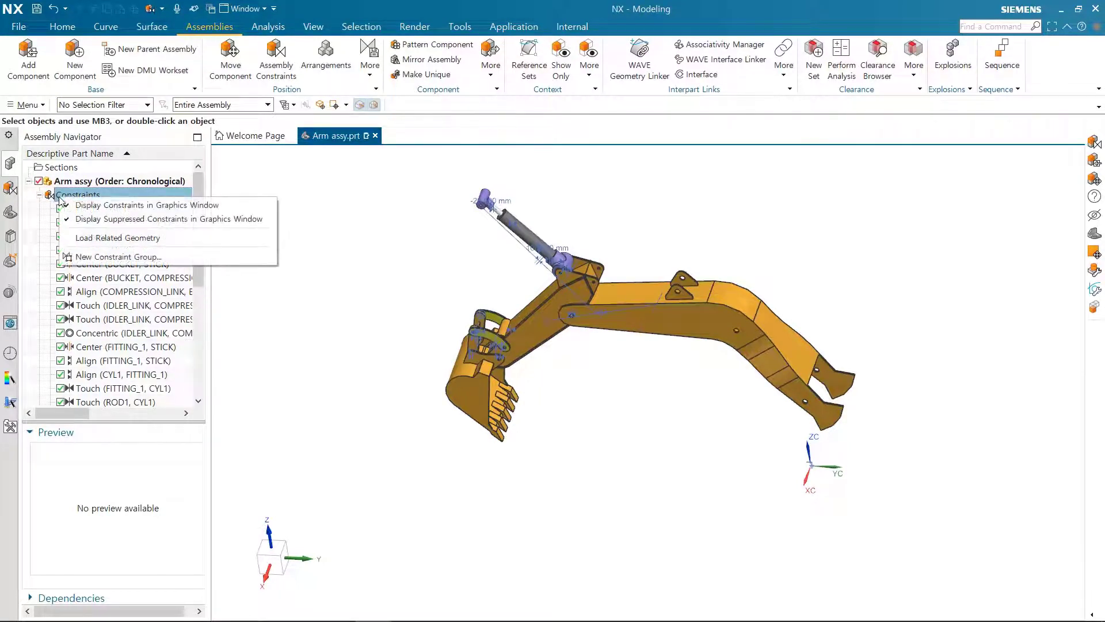
{"action": "left_click", "coordinate": [93, 206]}
{"action": "middle_click_drag", "start_coordinate": [723, 407], "coordinate": [530, 425]}
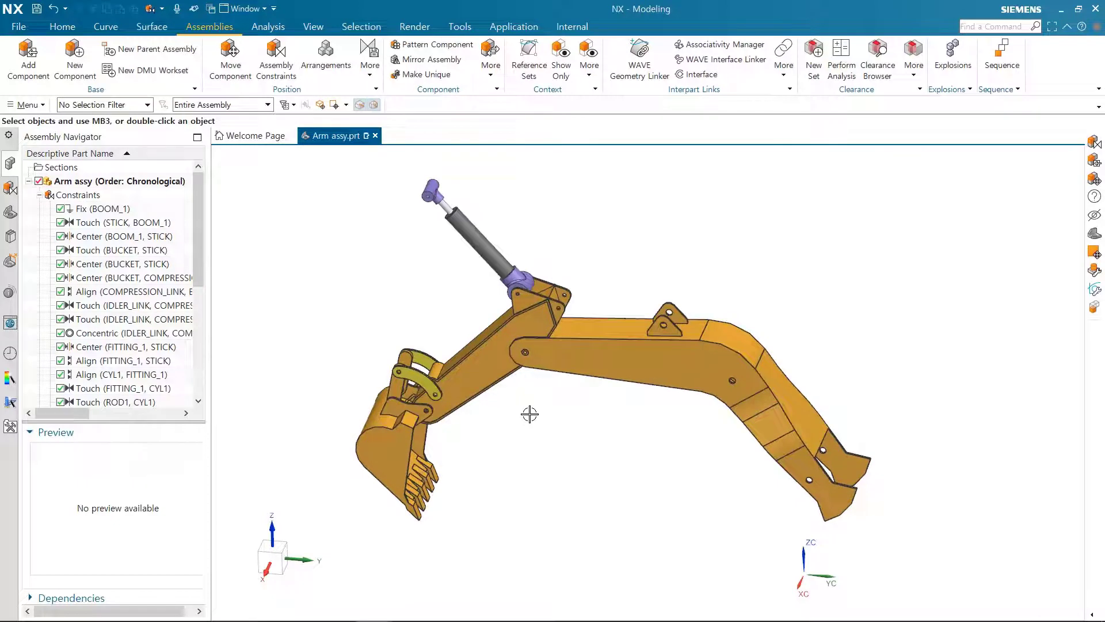